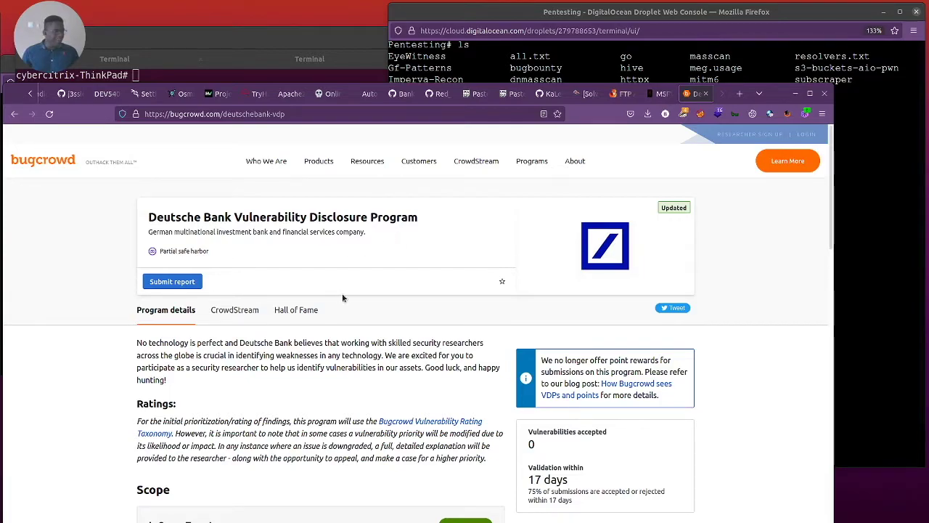
Look over the Deutsche Bank program page and the Check Acquisition and Check ASN branches of the Cybercitrix-Recon mind map.
{"action": "scroll", "coordinate": [455, 299], "scroll_direction": "down", "scroll_amount": 3}
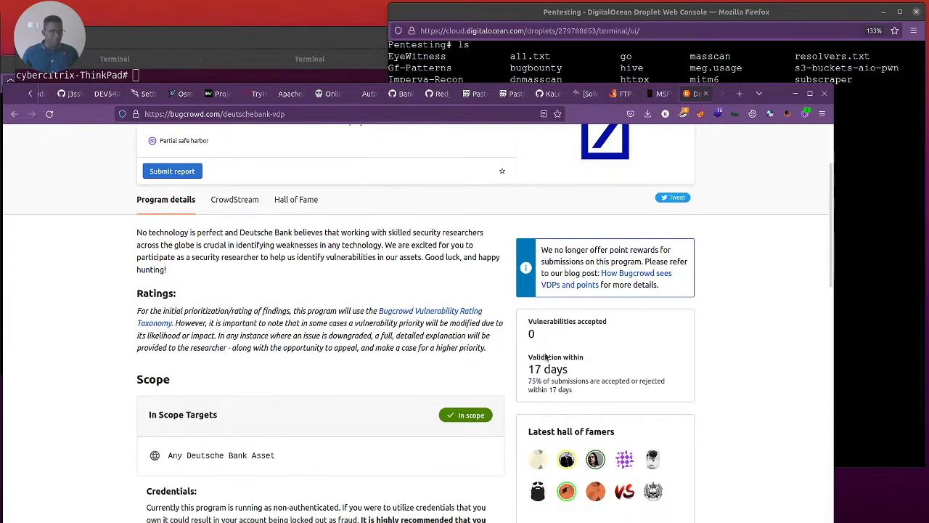
{"action": "scroll", "coordinate": [371, 309], "scroll_direction": "up", "scroll_amount": 3}
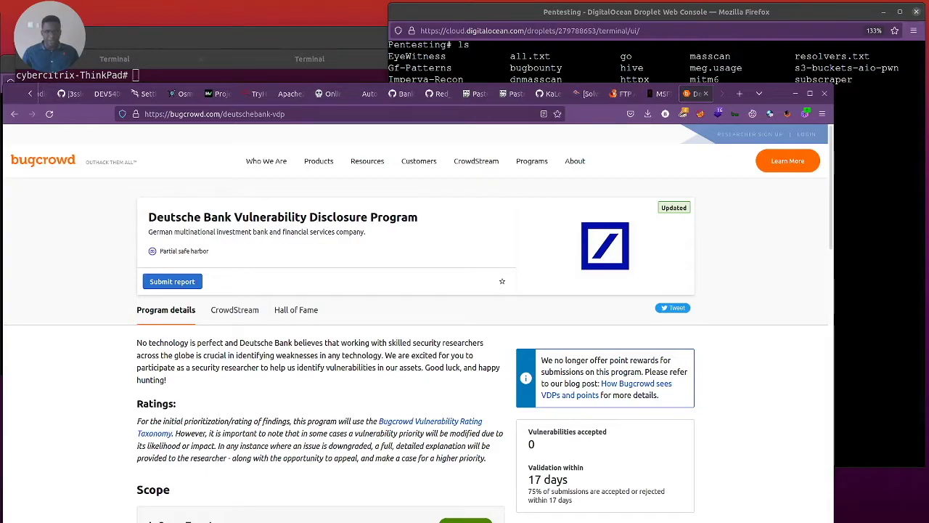
{"action": "left_click_drag", "start_coordinate": [0, 18], "coordinate": [377, 16]}
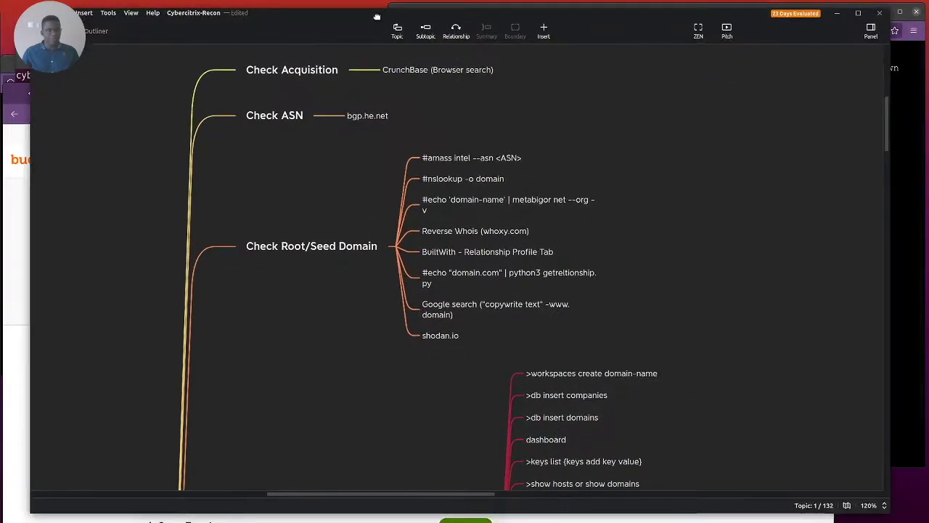
{"action": "left_click", "coordinate": [306, 82]}
{"action": "left_click", "coordinate": [456, 90]}
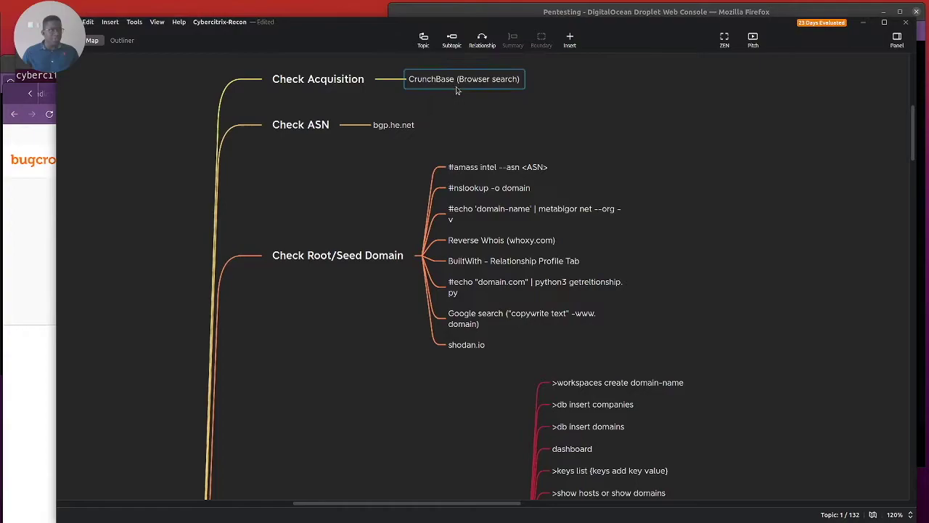
{"action": "left_click", "coordinate": [399, 101]}
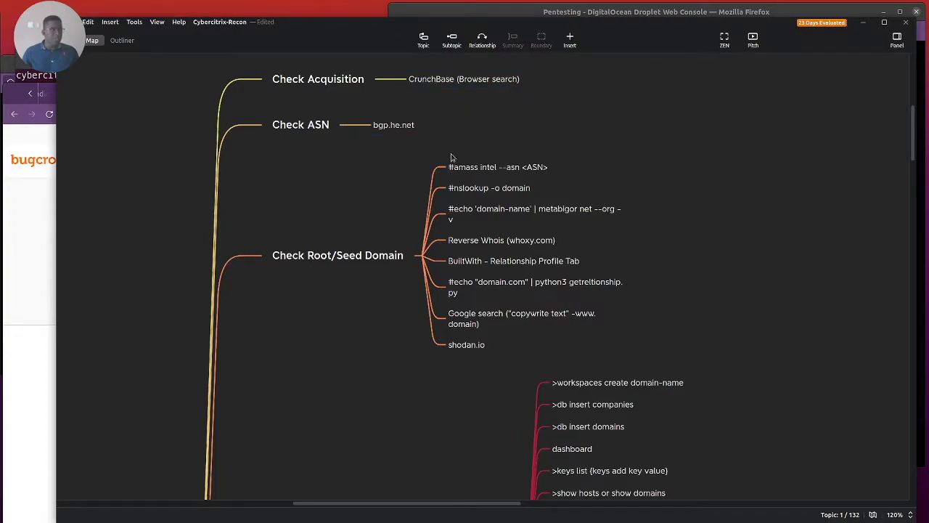
{"action": "left_click", "coordinate": [403, 130]}
{"action": "left_click", "coordinate": [396, 141]}
Switch to Firefox and copy the company name "Deutsche Bank" from the Bugcrowd program title.
{"action": "left_click", "coordinate": [16, 220]}
{"action": "left_click_drag", "start_coordinate": [148, 220], "coordinate": [231, 217]}
{"action": "right_click", "coordinate": [221, 218]}
{"action": "left_click", "coordinate": [238, 226]}
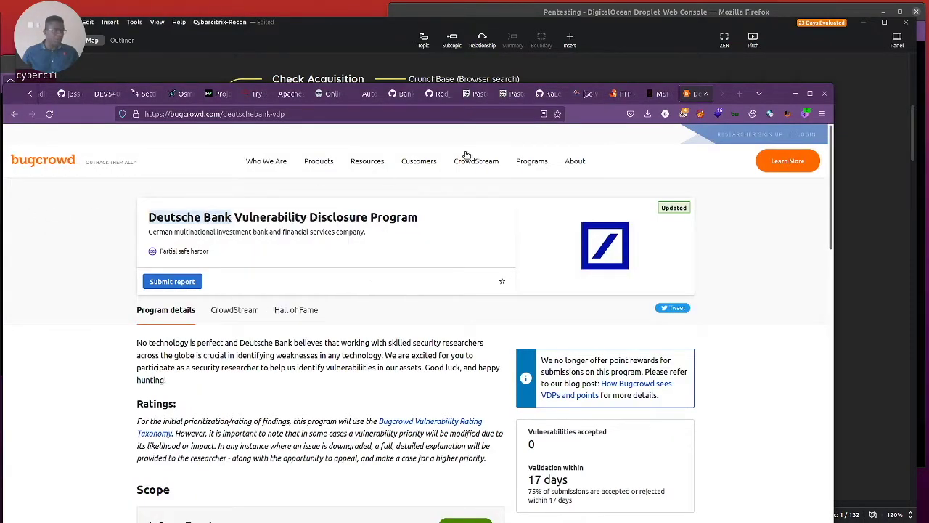
Search the web for "crunchbase" in a new tab and open the Crunchbase website.
{"action": "left_click", "coordinate": [738, 96]}
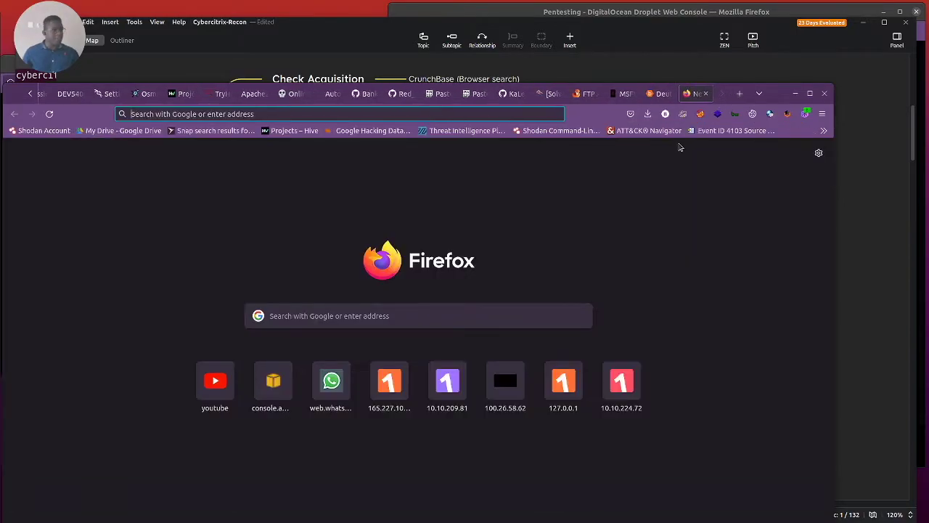
{"action": "type", "text": "goo"}
{"action": "key", "text": "BackSpace"}
{"action": "key", "text": "BackSpace"}
{"action": "key", "text": "BackSpace"}
{"action": "key", "text": "BackSpace"}
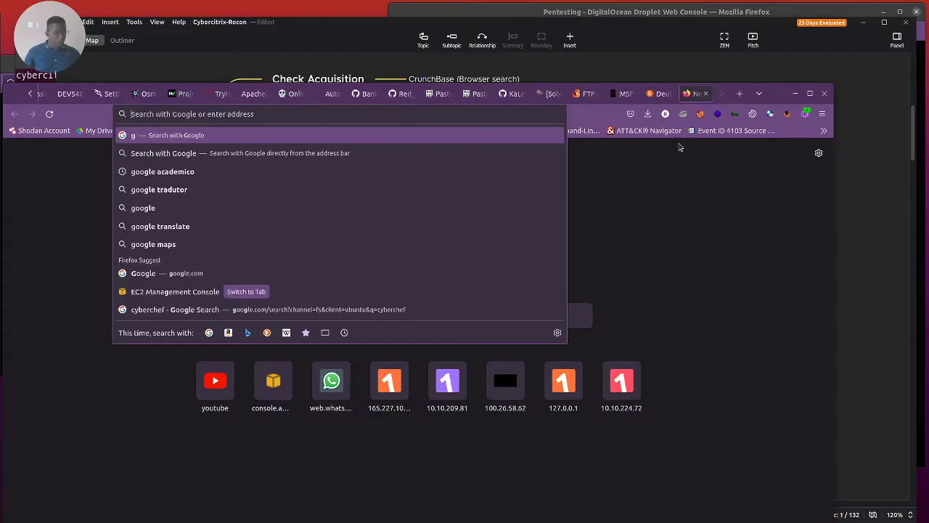
{"action": "type", "text": "crunch"}
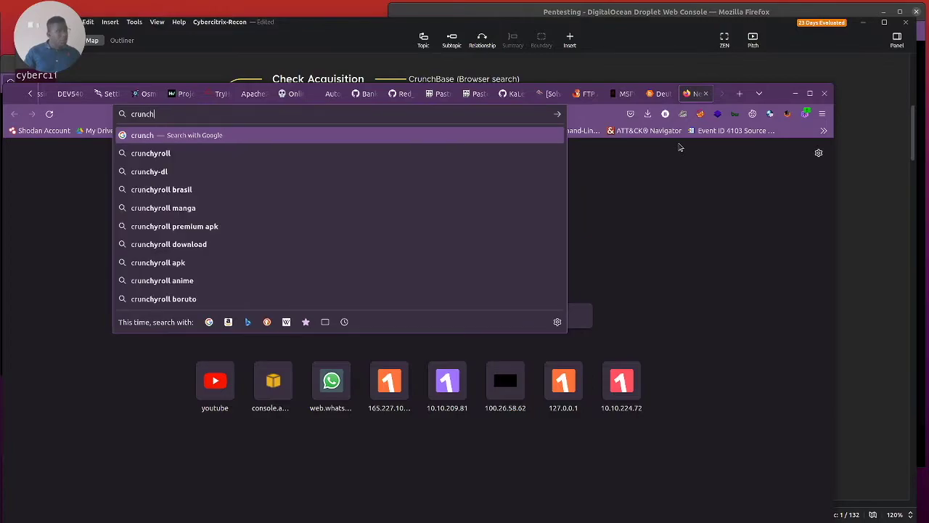
{"action": "type", "text": "base"}
{"action": "key", "text": "Return"}
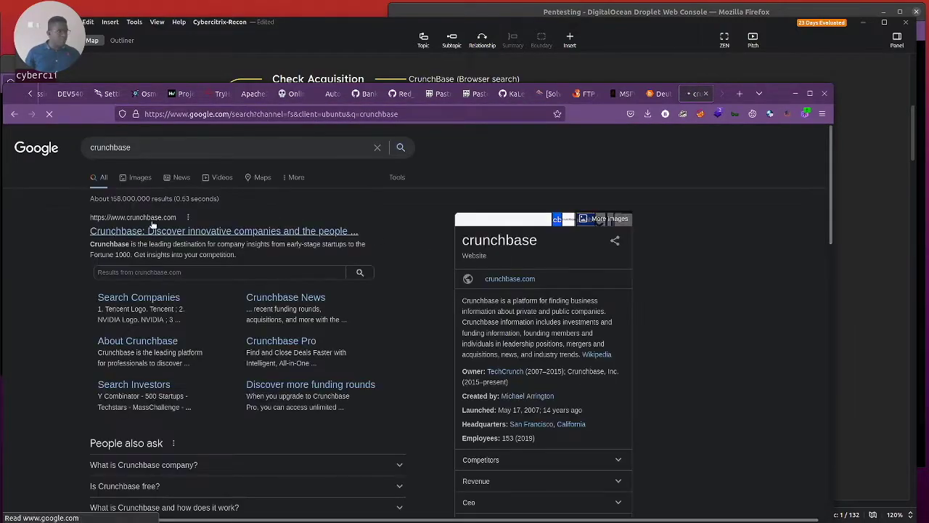
{"action": "left_click", "coordinate": [248, 230]}
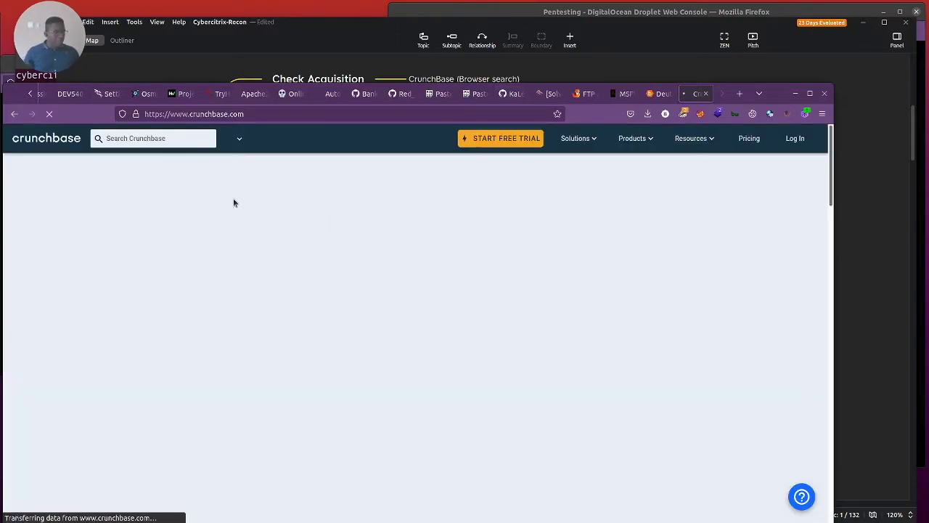
Search Crunchbase for "Deutsche Bank" and expand the list of matching organizations.
{"action": "left_click", "coordinate": [154, 138]}
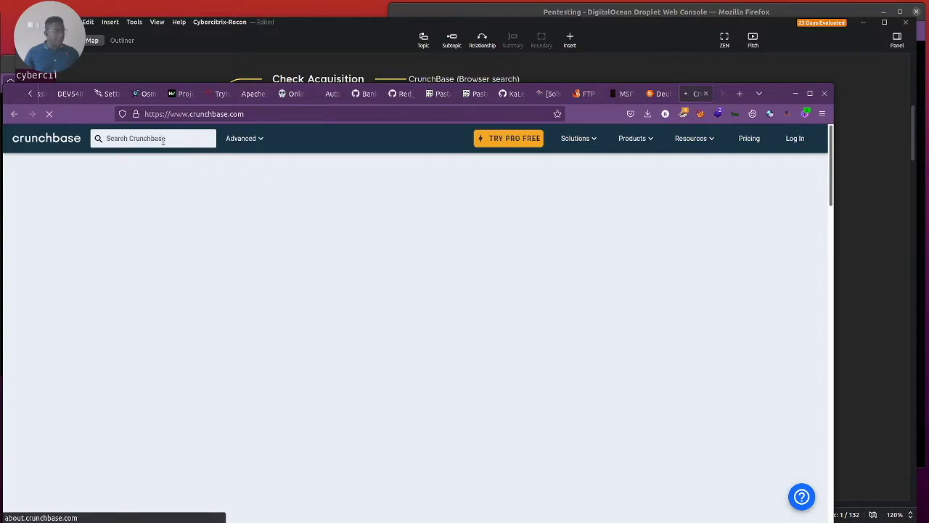
{"action": "left_click", "coordinate": [159, 138]}
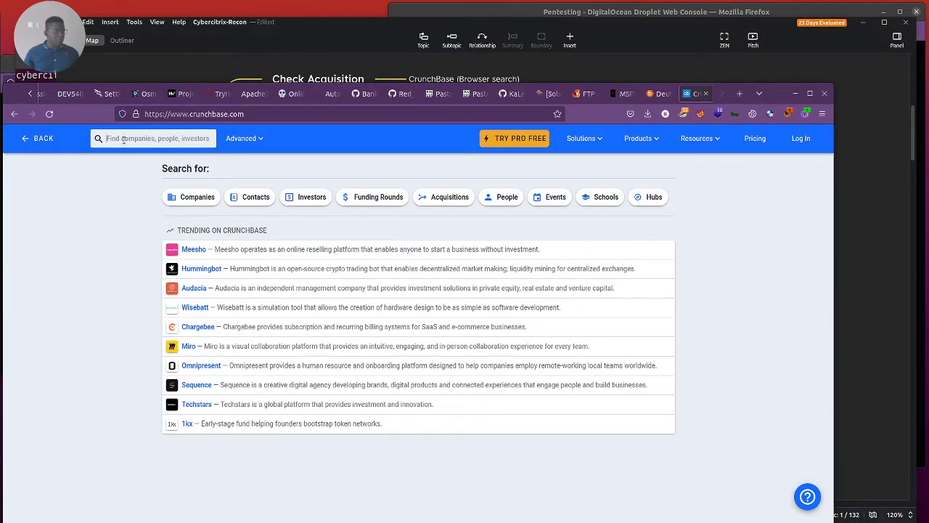
{"action": "type", "text": "Deutsche Bank"}
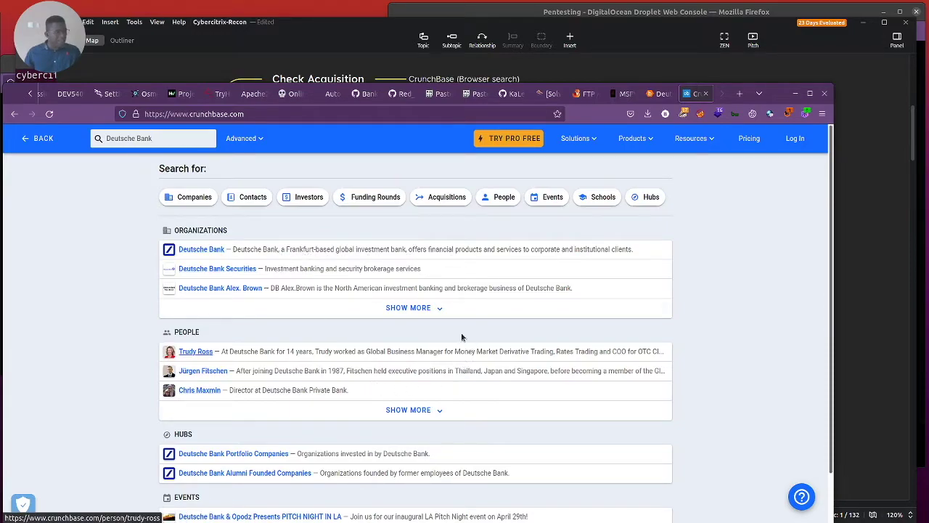
{"action": "left_click", "coordinate": [436, 311]}
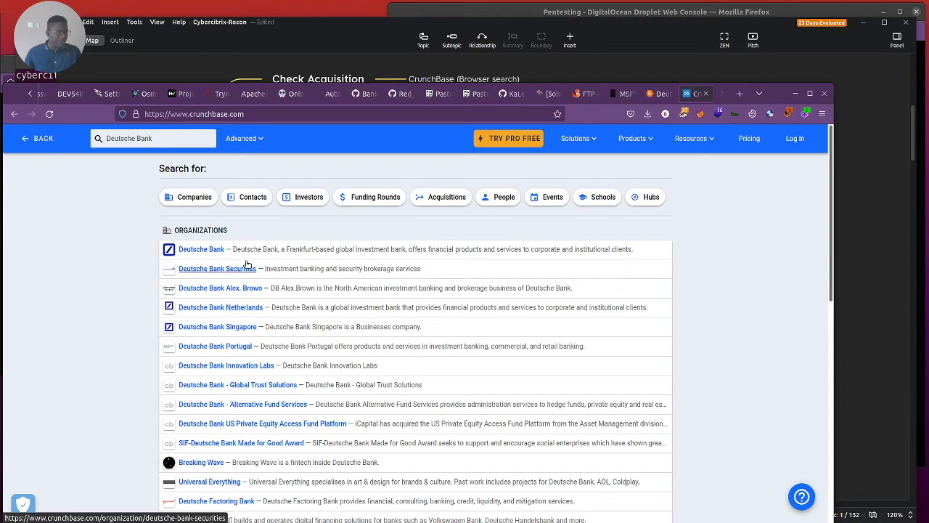
Review the scope, credentials and safe harbor sections of the Deutsche Bank program on Bugcrowd.
{"action": "left_click", "coordinate": [657, 97]}
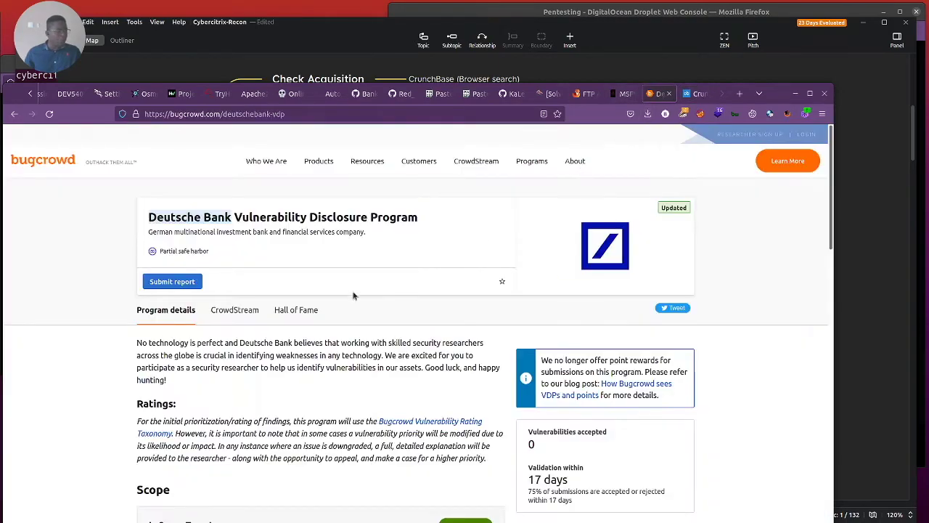
{"action": "scroll", "coordinate": [160, 307], "scroll_direction": "down", "scroll_amount": 3}
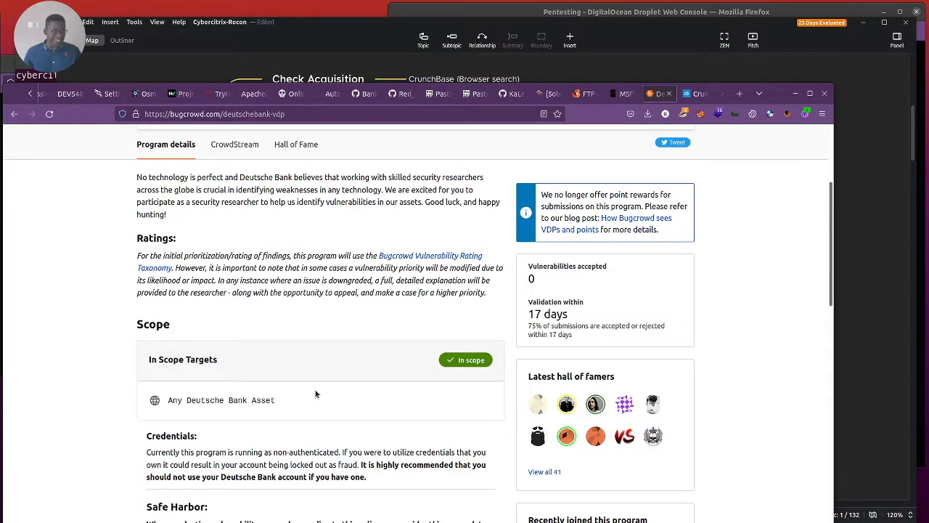
{"action": "scroll", "coordinate": [328, 394], "scroll_direction": "up", "scroll_amount": 3}
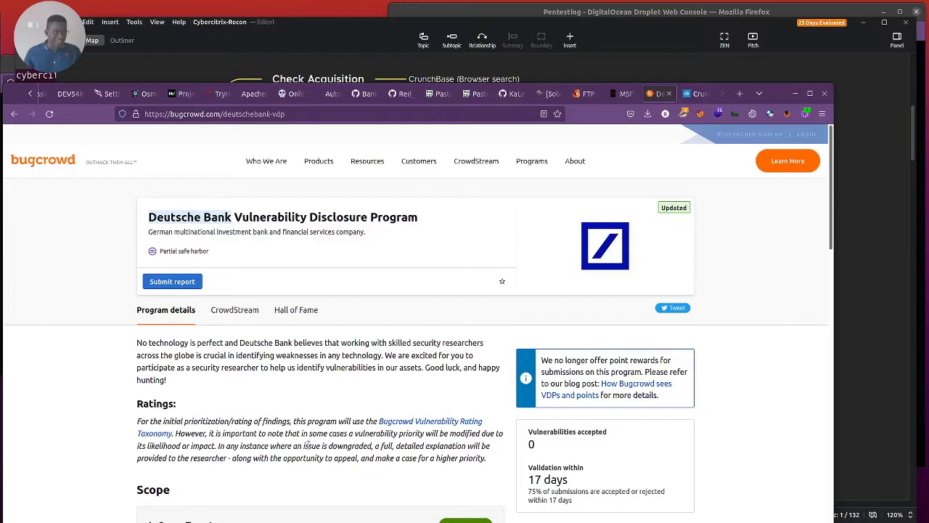
{"action": "scroll", "coordinate": [308, 446], "scroll_direction": "down", "scroll_amount": 3}
{"action": "scroll", "coordinate": [281, 443], "scroll_direction": "down", "scroll_amount": 4}
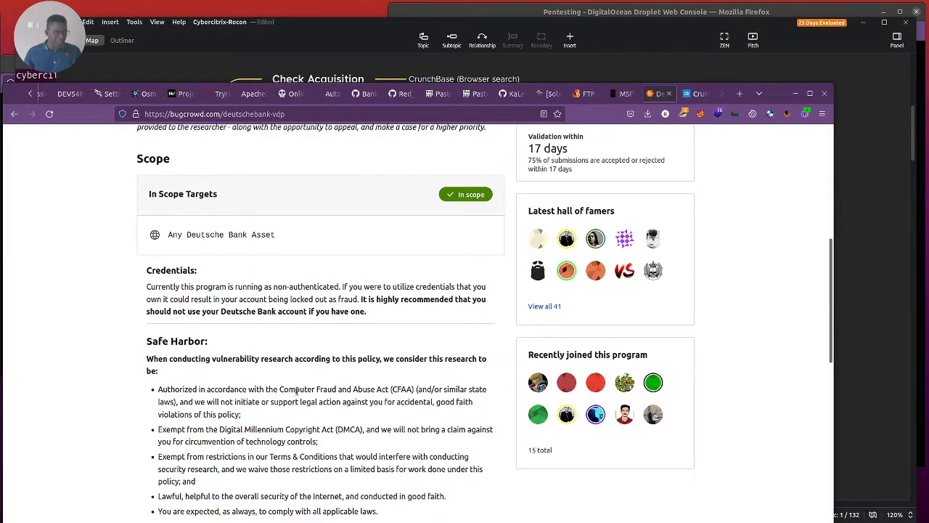
{"action": "scroll", "coordinate": [284, 435], "scroll_direction": "up", "scroll_amount": 6}
Return to Crunchbase and examine the full list of organizations related to Deutsche Bank.
{"action": "left_click", "coordinate": [697, 93]}
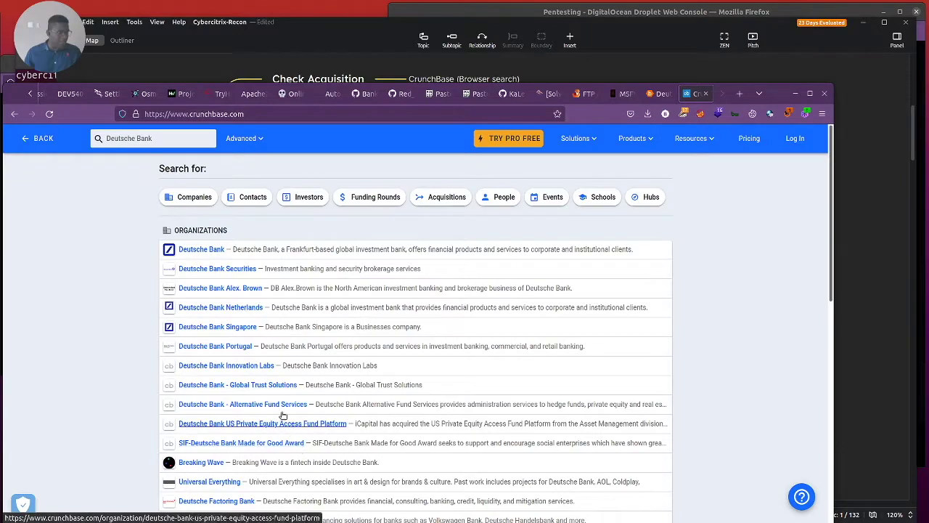
{"action": "scroll", "coordinate": [311, 358], "scroll_direction": "down", "scroll_amount": 3}
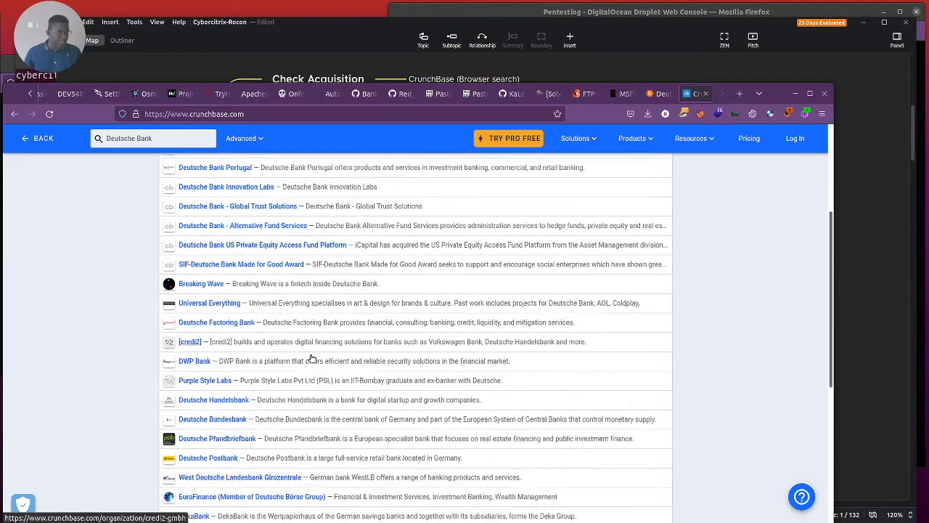
{"action": "scroll", "coordinate": [312, 357], "scroll_direction": "down", "scroll_amount": 3}
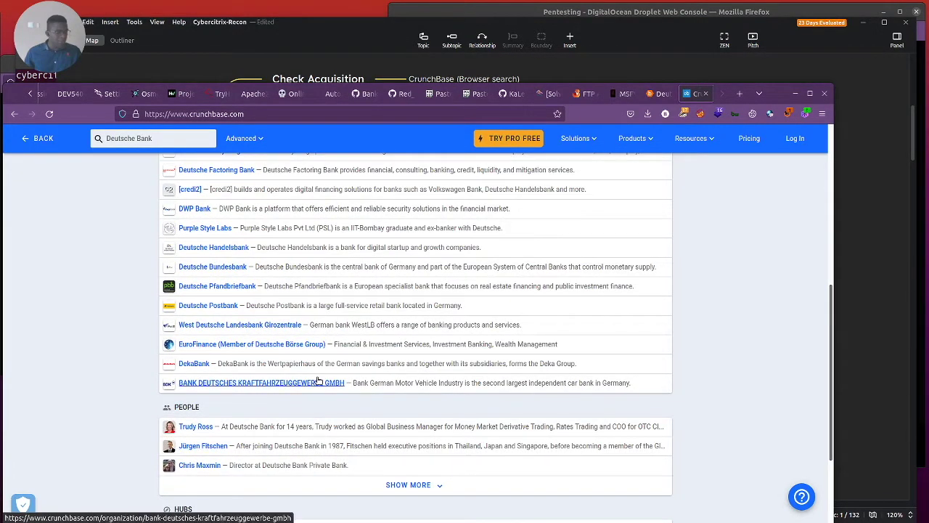
{"action": "scroll", "coordinate": [341, 378], "scroll_direction": "up", "scroll_amount": 6}
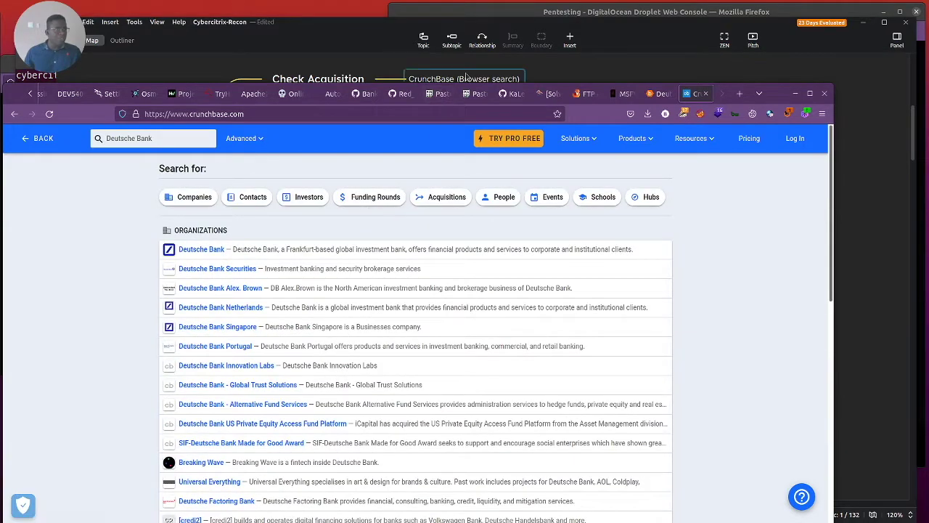
Check the mind map for the ASN lookup site and open bgp.he.net in a new Firefox tab.
{"action": "left_click", "coordinate": [897, 135]}
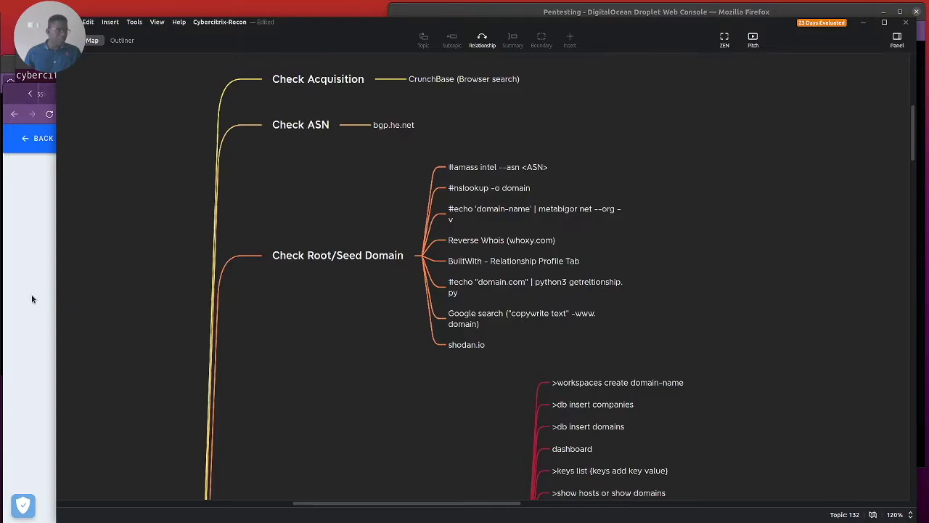
{"action": "left_click", "coordinate": [31, 298]}
{"action": "key", "text": "ctrl+t"}
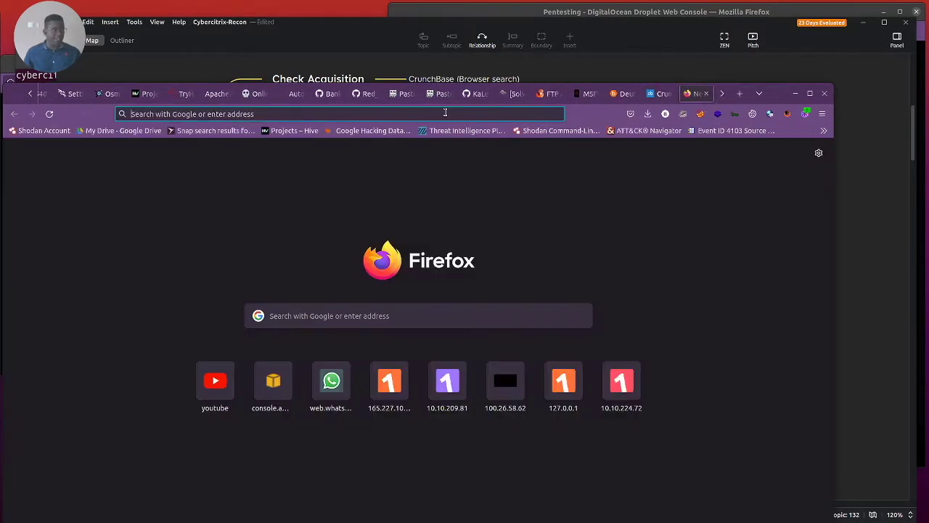
{"action": "type", "text": "bgp.he.net"}
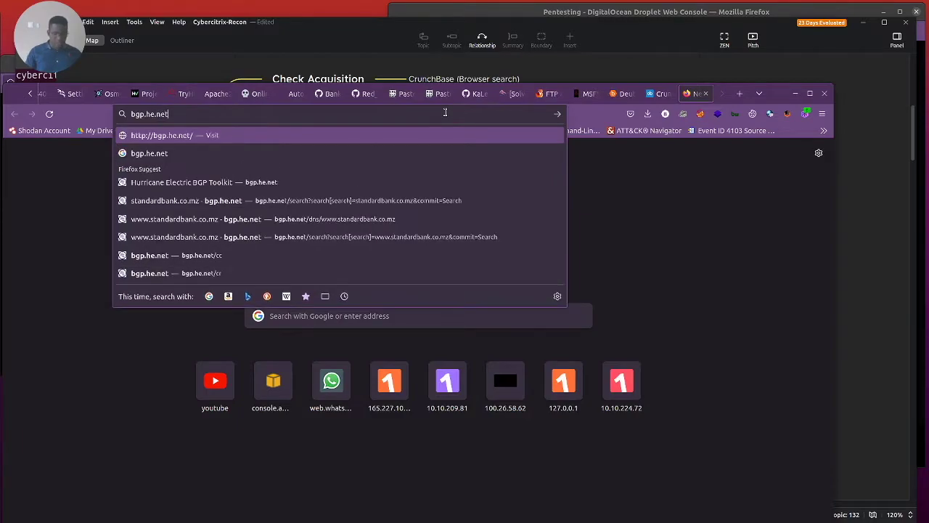
{"action": "key", "text": "Return"}
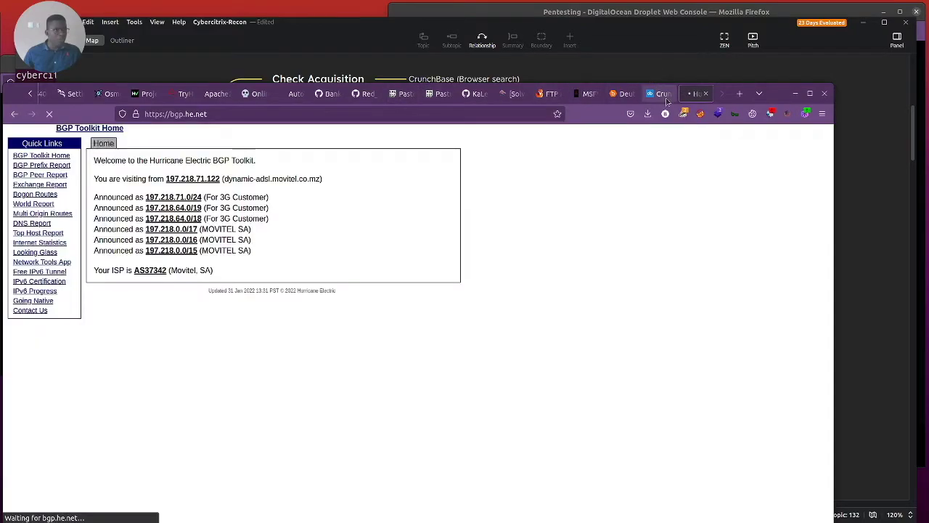
Open the main Deutsche Bank organization profile from the Crunchbase search results.
{"action": "left_click", "coordinate": [660, 93]}
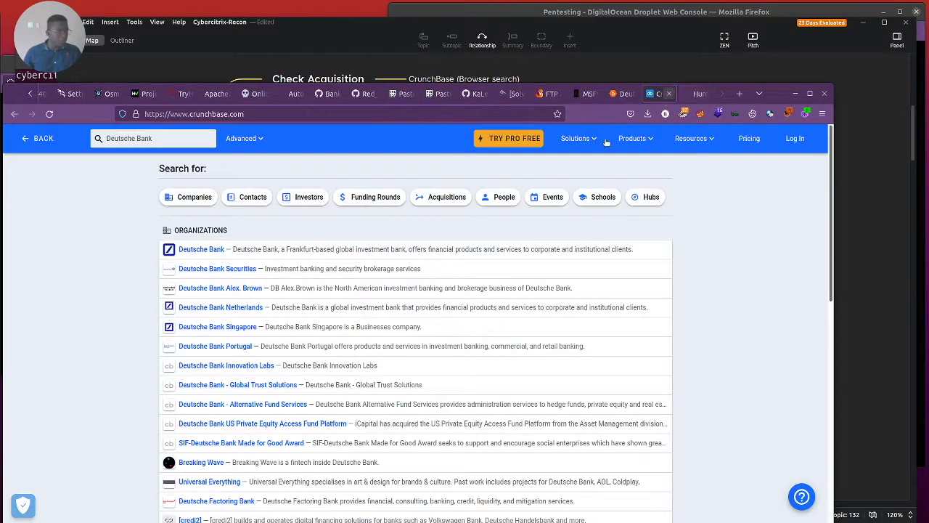
{"action": "left_click", "coordinate": [196, 251]}
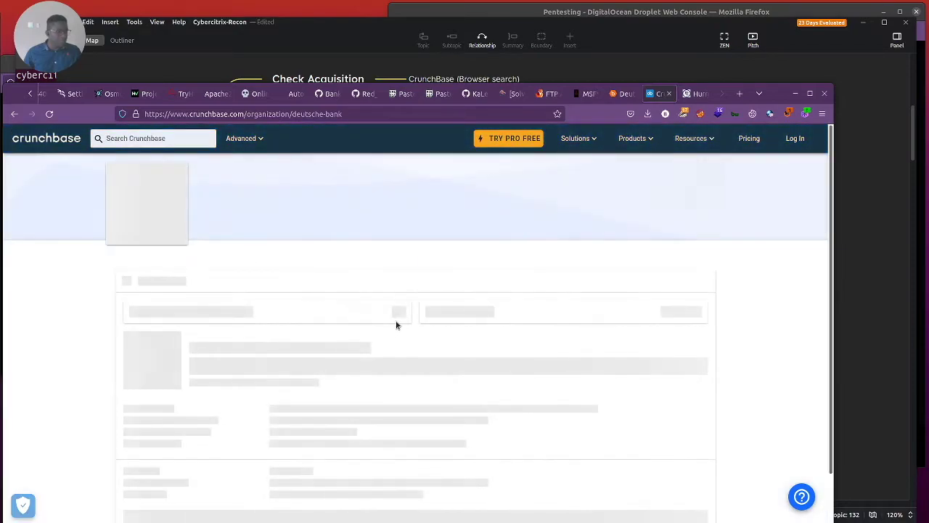
Search the Hurricane Electric BGP Toolkit for the copied company name, Deutsche Bank.
{"action": "left_click", "coordinate": [697, 93]}
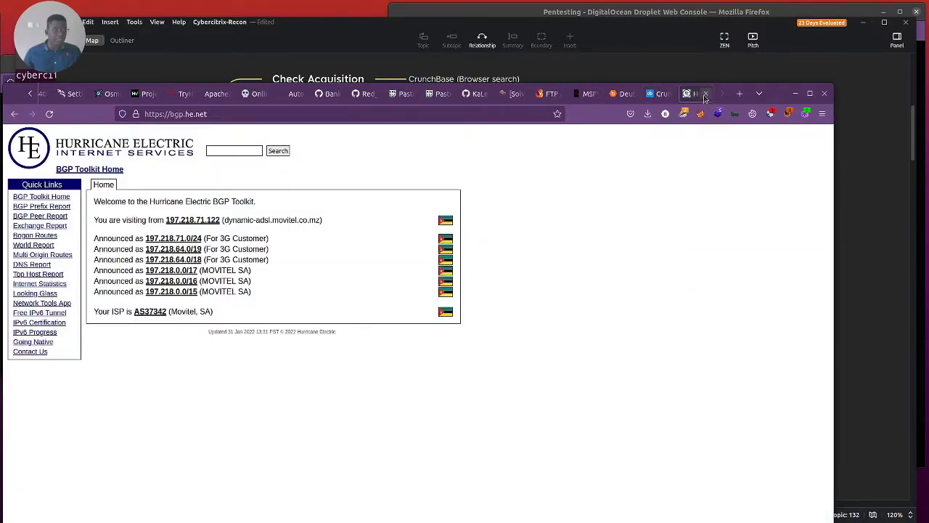
{"action": "left_click", "coordinate": [247, 150]}
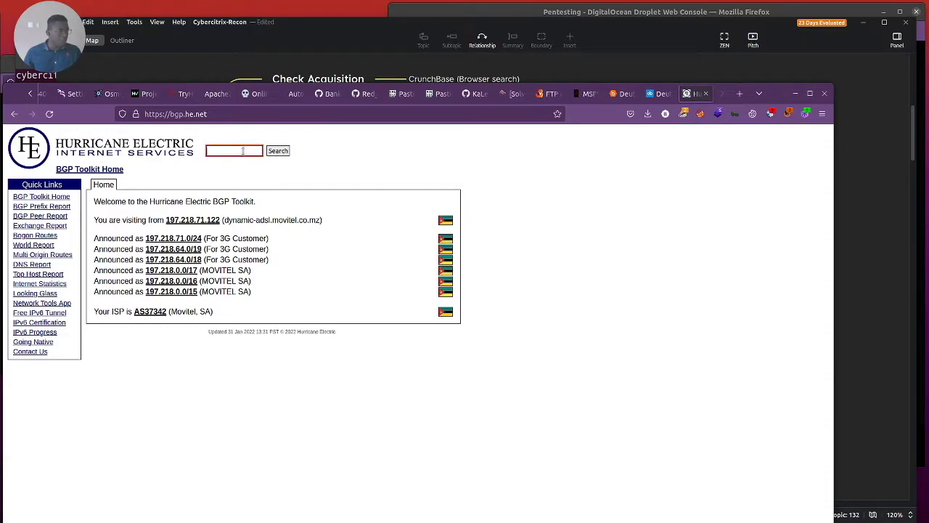
{"action": "type", "text": "Deutsche Bank"}
{"action": "left_click", "coordinate": [279, 150]}
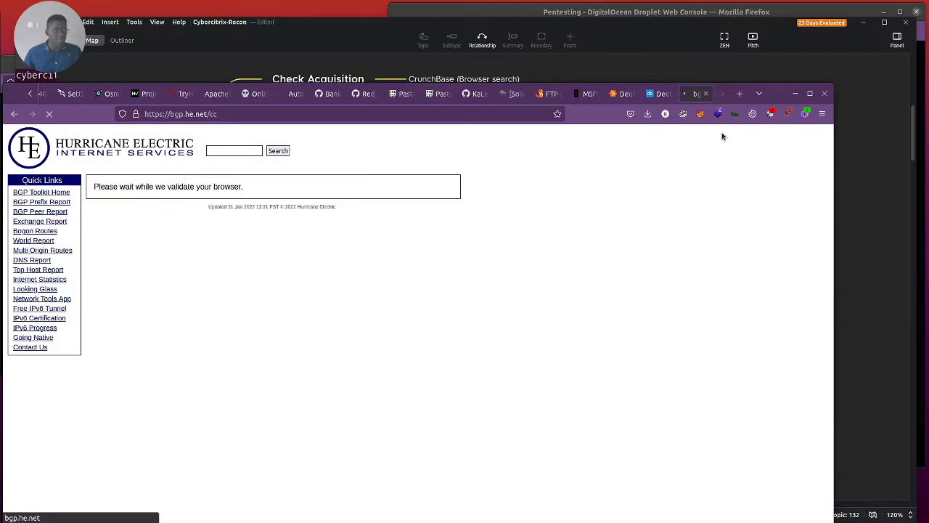
{"action": "left_click", "coordinate": [661, 94]}
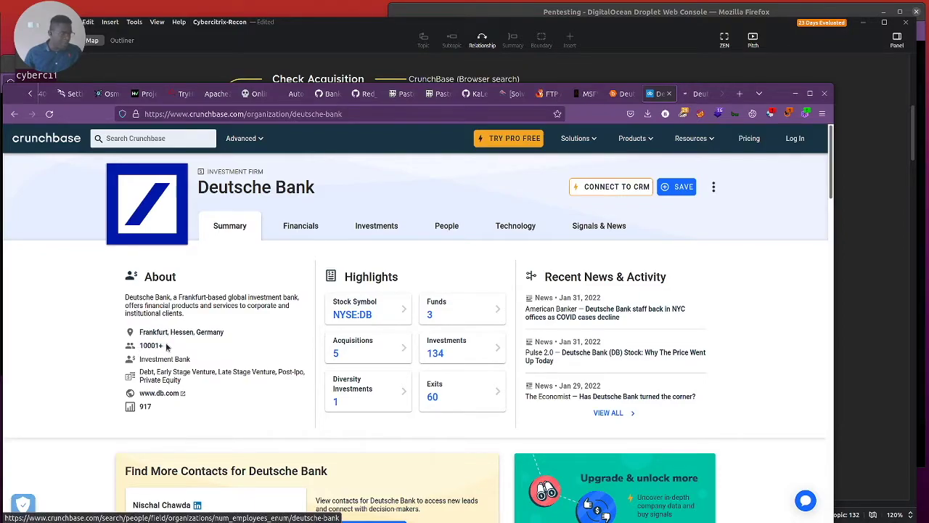
{"action": "left_click_drag", "start_coordinate": [136, 396], "coordinate": [180, 394]}
{"action": "key", "text": "ctrl+c"}
{"action": "right_click", "coordinate": [174, 396]}
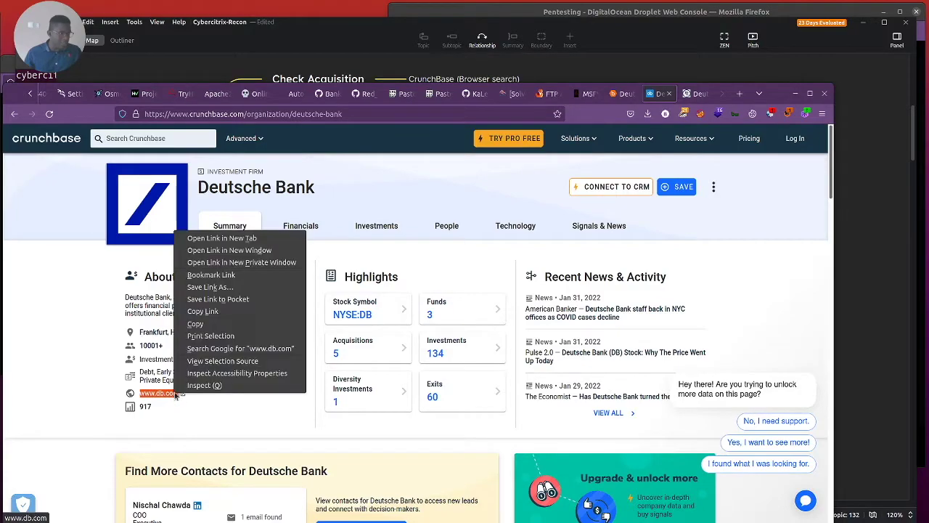
{"action": "left_click", "coordinate": [218, 323]}
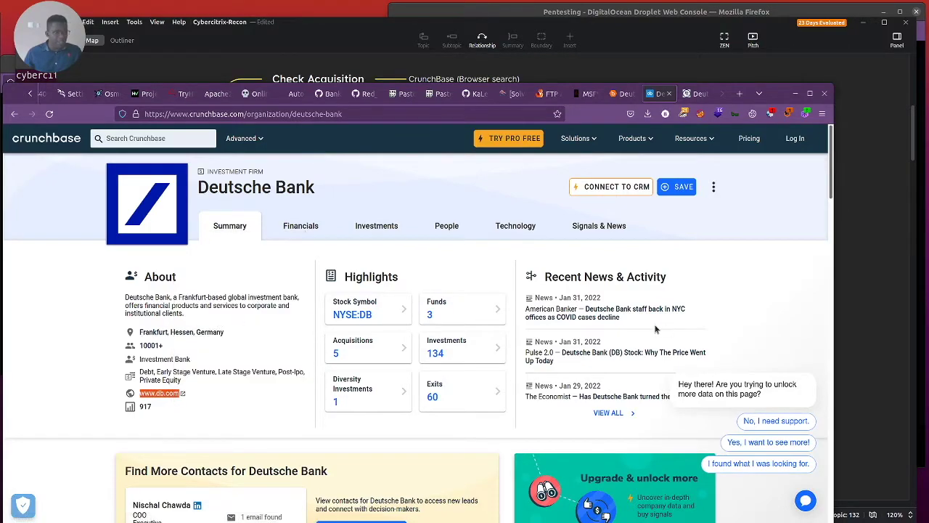
{"action": "scroll", "coordinate": [725, 357], "scroll_direction": "down", "scroll_amount": 4}
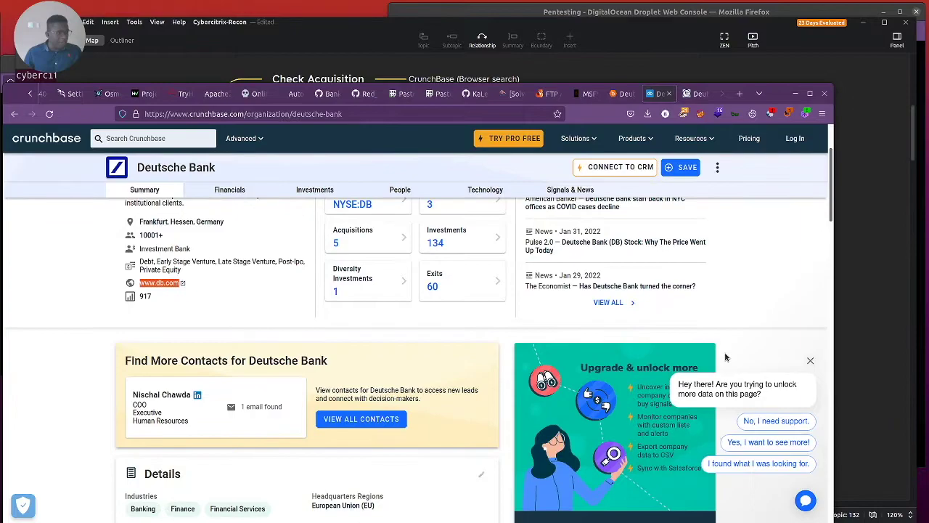
Look through Deutsche Bank's Crunchbase summary, including the details, lists featuring the company, and IPO and stock price sections.
{"action": "scroll", "coordinate": [725, 357], "scroll_direction": "down", "scroll_amount": 2}
{"action": "scroll", "coordinate": [463, 355], "scroll_direction": "up", "scroll_amount": 2}
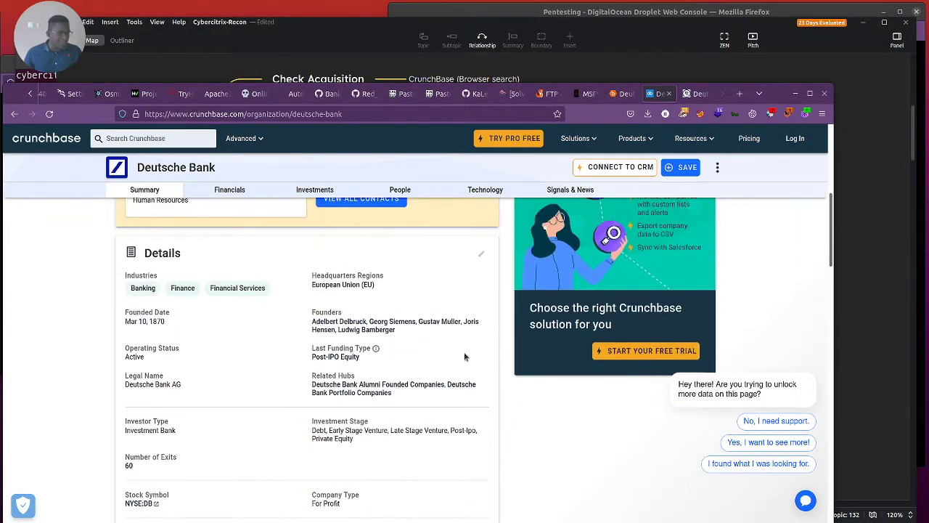
{"action": "scroll", "coordinate": [464, 375], "scroll_direction": "down", "scroll_amount": 5}
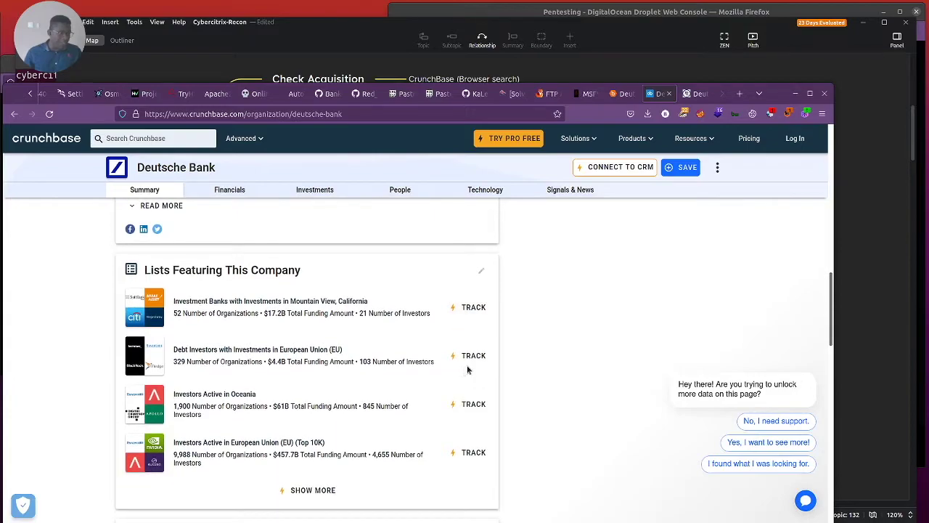
{"action": "scroll", "coordinate": [493, 363], "scroll_direction": "down", "scroll_amount": 2}
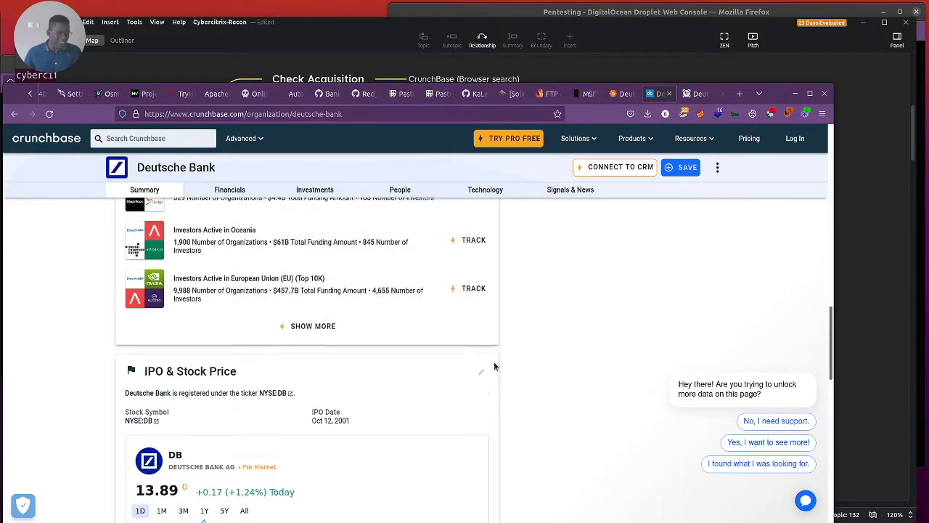
{"action": "scroll", "coordinate": [494, 366], "scroll_direction": "down", "scroll_amount": 2}
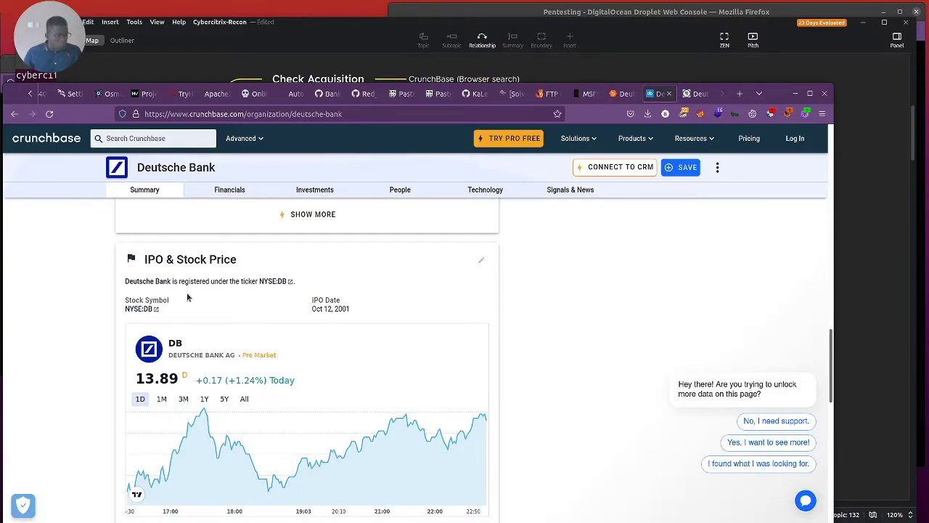
{"action": "scroll", "coordinate": [412, 310], "scroll_direction": "up", "scroll_amount": 10}
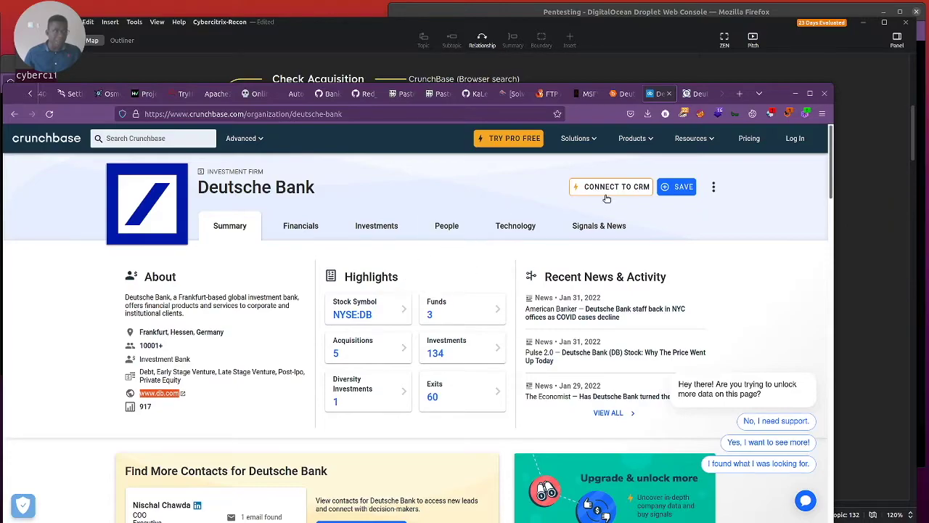
Open Deutsche Bank's Technology section on Crunchbase and review its tech stack, patents and web traffic information.
{"action": "left_click", "coordinate": [515, 229]}
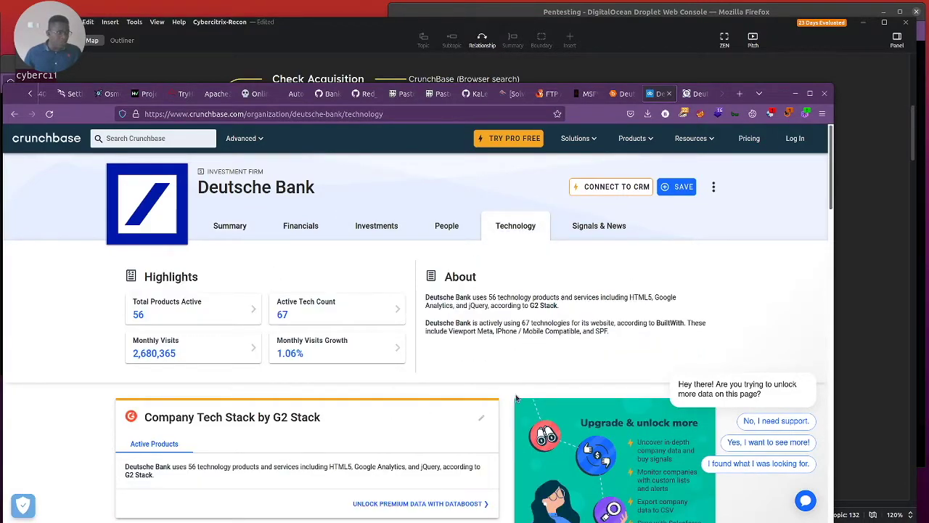
{"action": "scroll", "coordinate": [458, 403], "scroll_direction": "down", "scroll_amount": 2}
{"action": "scroll", "coordinate": [458, 402], "scroll_direction": "down", "scroll_amount": 2}
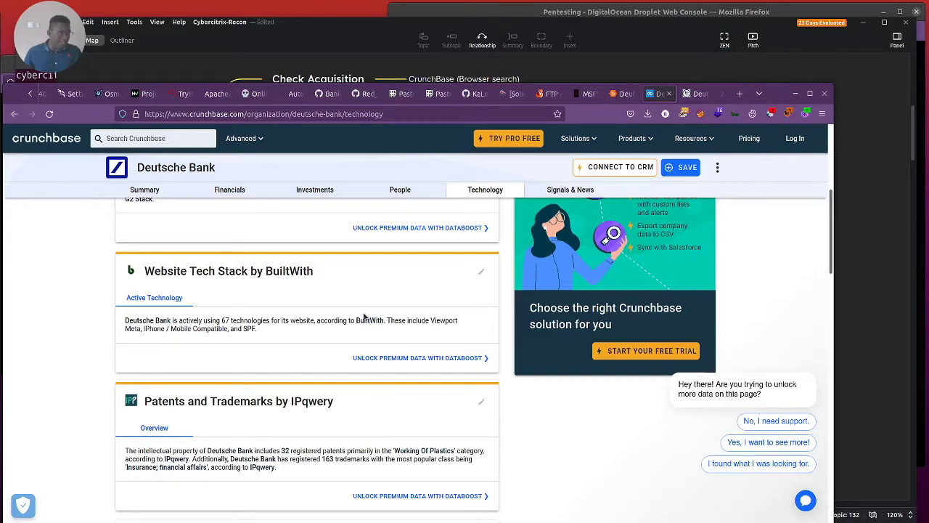
{"action": "scroll", "coordinate": [389, 387], "scroll_direction": "down", "scroll_amount": 3}
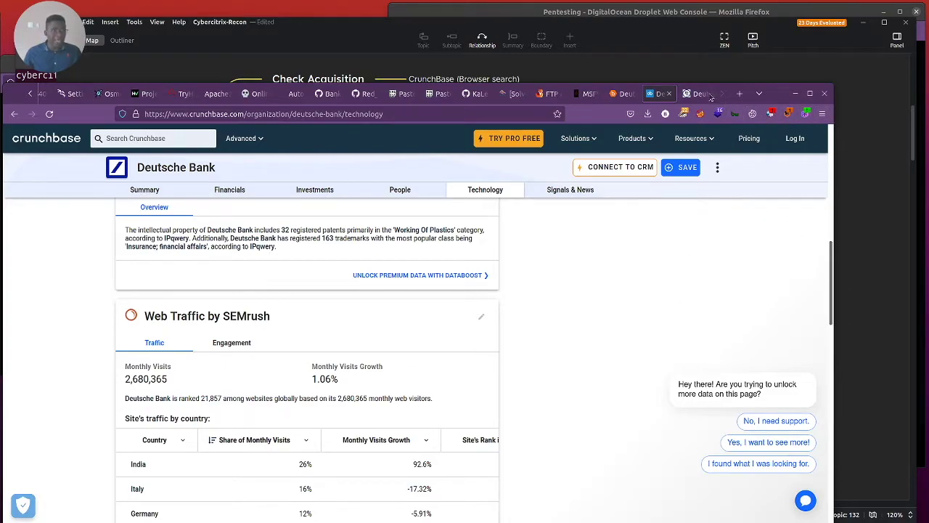
Open AS8373 from the Deutsche Bank search results on bgp.he.net and review its AS information and peer graphs.
{"action": "left_click", "coordinate": [697, 93]}
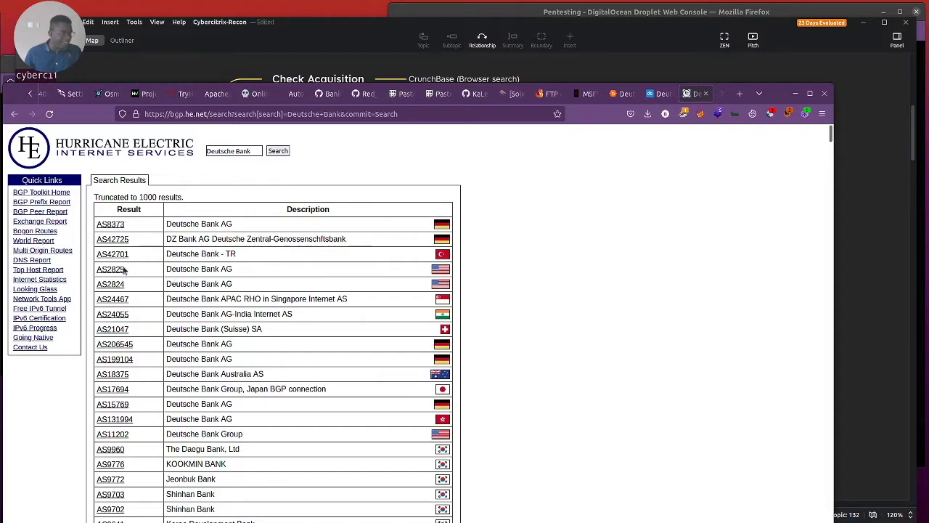
{"action": "left_click", "coordinate": [111, 226]}
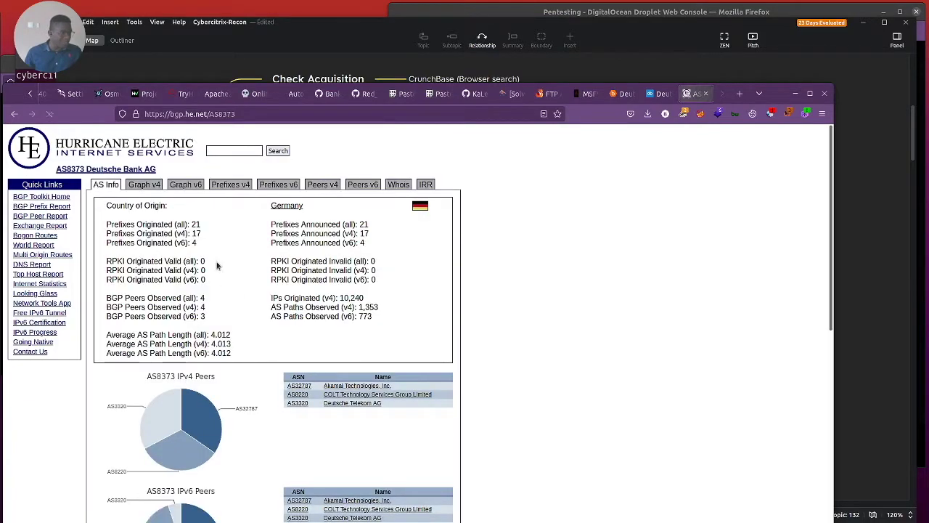
{"action": "scroll", "coordinate": [239, 336], "scroll_direction": "down", "scroll_amount": 5}
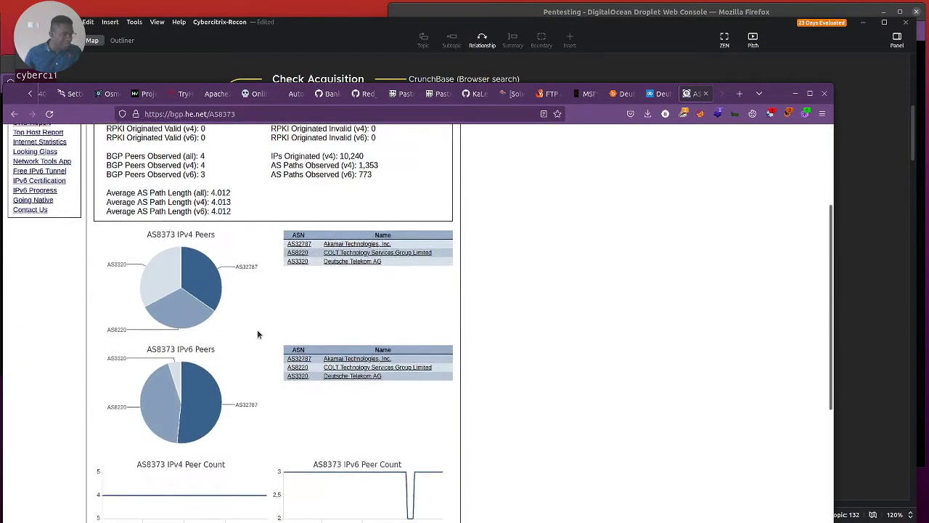
{"action": "scroll", "coordinate": [425, 339], "scroll_direction": "down", "scroll_amount": 5}
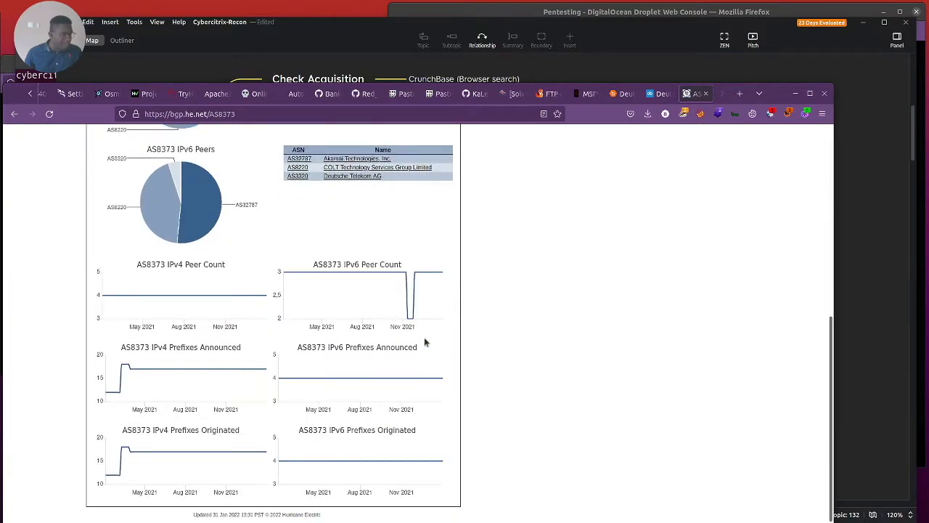
{"action": "scroll", "coordinate": [343, 339], "scroll_direction": "up", "scroll_amount": 10}
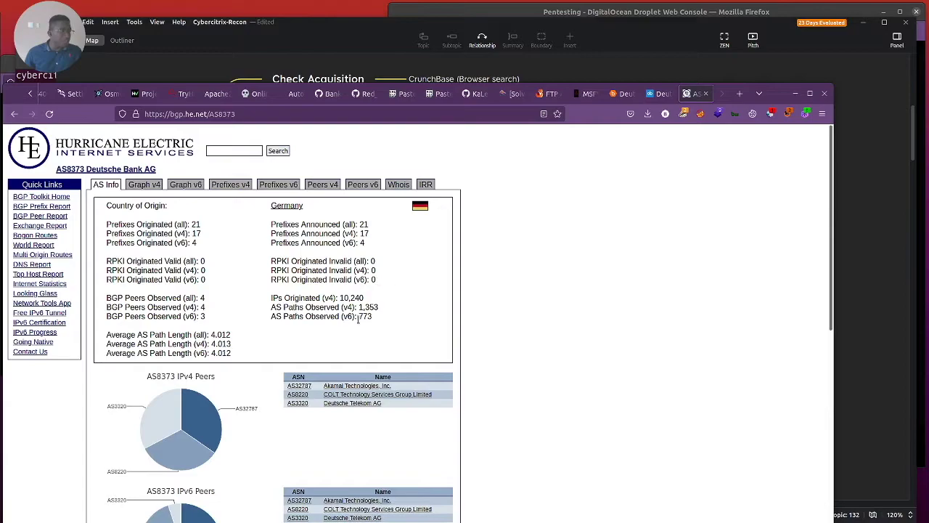
Examine the IPv4 prefixes, IPv6 prefixes and Whois record of AS8373, and return to its AS information.
{"action": "left_click", "coordinate": [230, 185]}
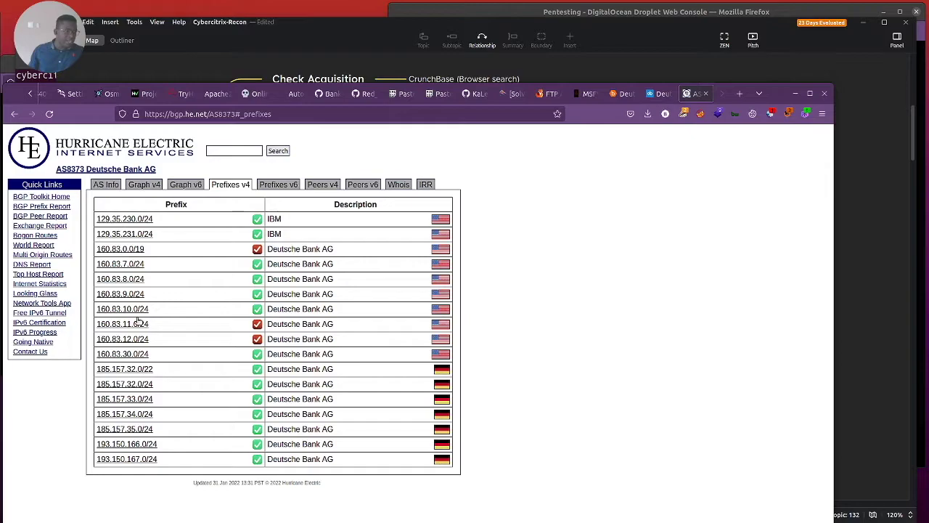
{"action": "left_click", "coordinate": [276, 181]}
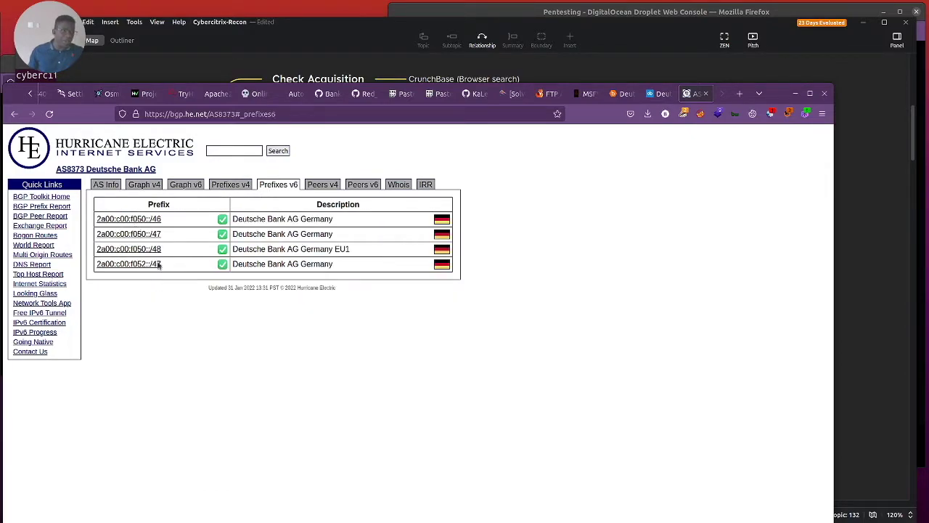
{"action": "left_click", "coordinate": [393, 184]}
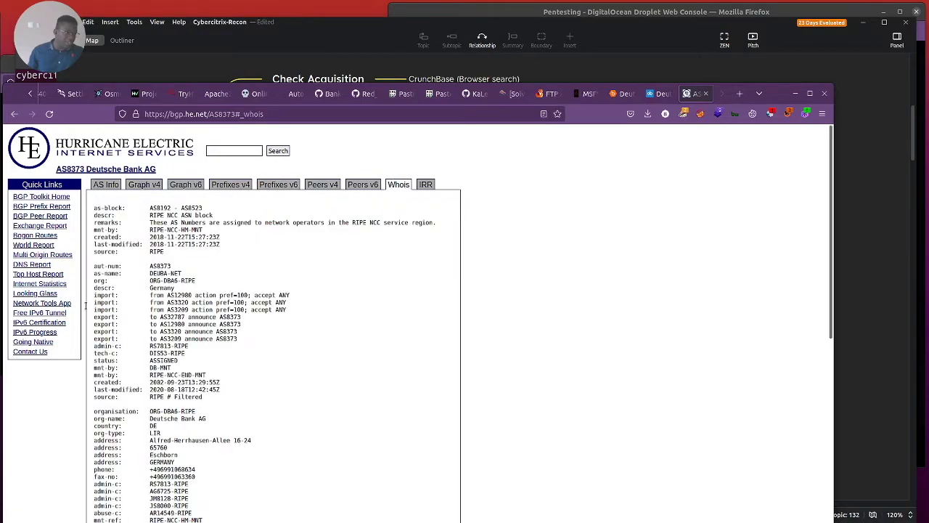
{"action": "scroll", "coordinate": [272, 332], "scroll_direction": "down", "scroll_amount": 5}
{"action": "scroll", "coordinate": [290, 356], "scroll_direction": "up", "scroll_amount": 5}
{"action": "left_click", "coordinate": [108, 185]}
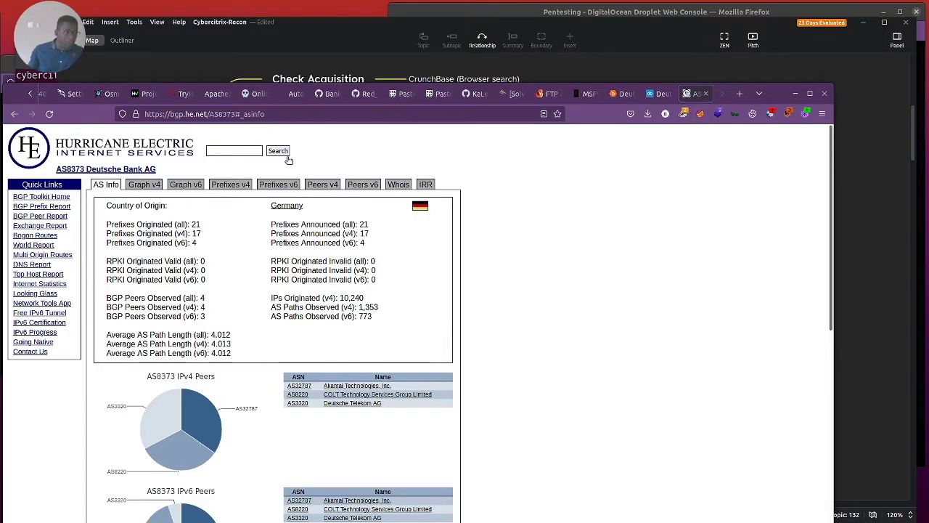
{"action": "left_click", "coordinate": [240, 151]}
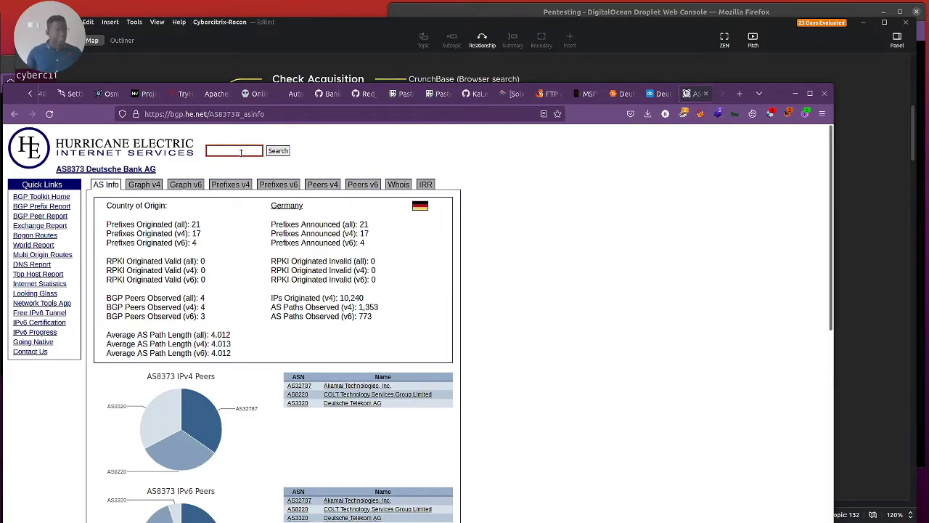
{"action": "key", "text": "ctrl+v"}
{"action": "left_click", "coordinate": [278, 151]}
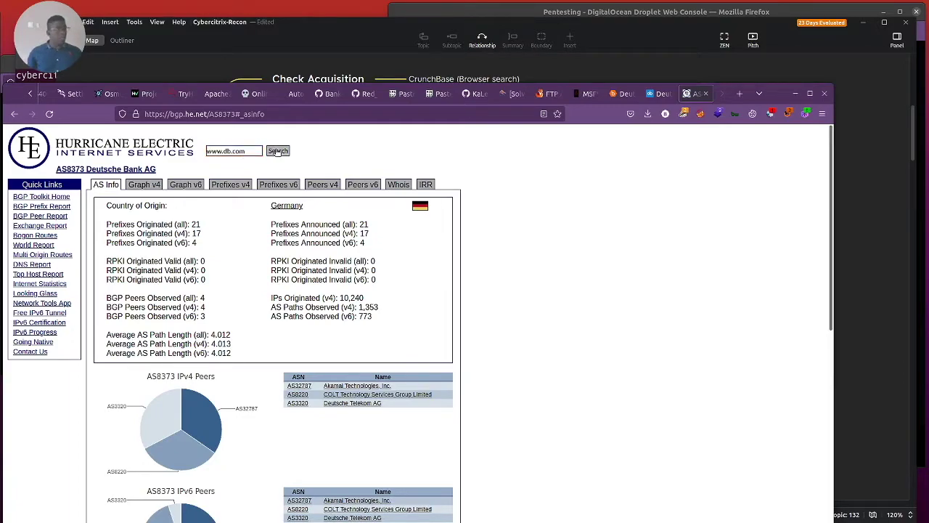
Examine the web traffic by country, Bombora interest signals and IT spend in Deutsche Bank's Crunchbase Technology section.
{"action": "left_click", "coordinate": [662, 93]}
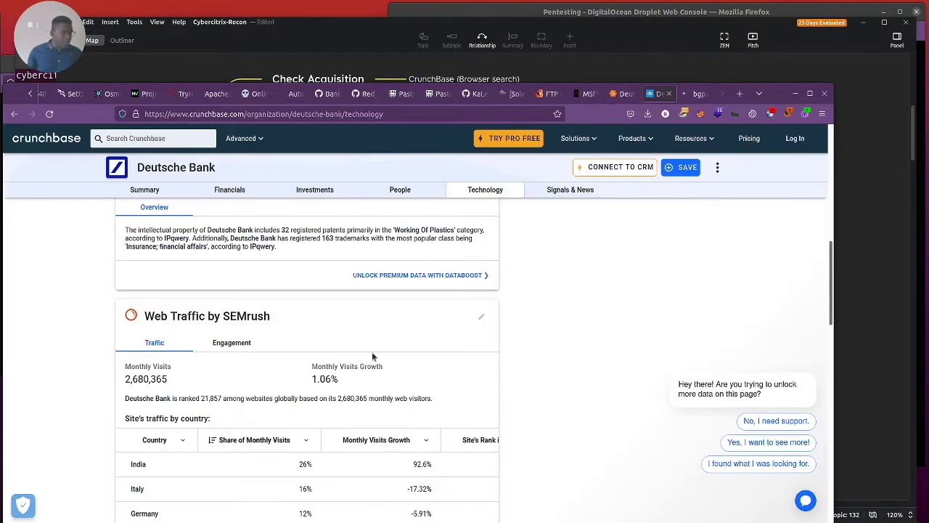
{"action": "scroll", "coordinate": [378, 359], "scroll_direction": "down", "scroll_amount": 2}
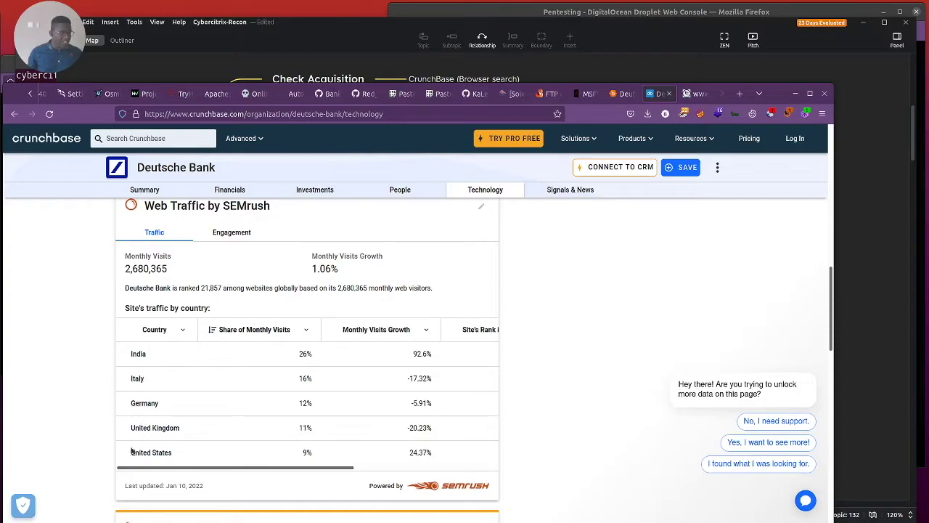
{"action": "scroll", "coordinate": [184, 447], "scroll_direction": "down", "scroll_amount": 5}
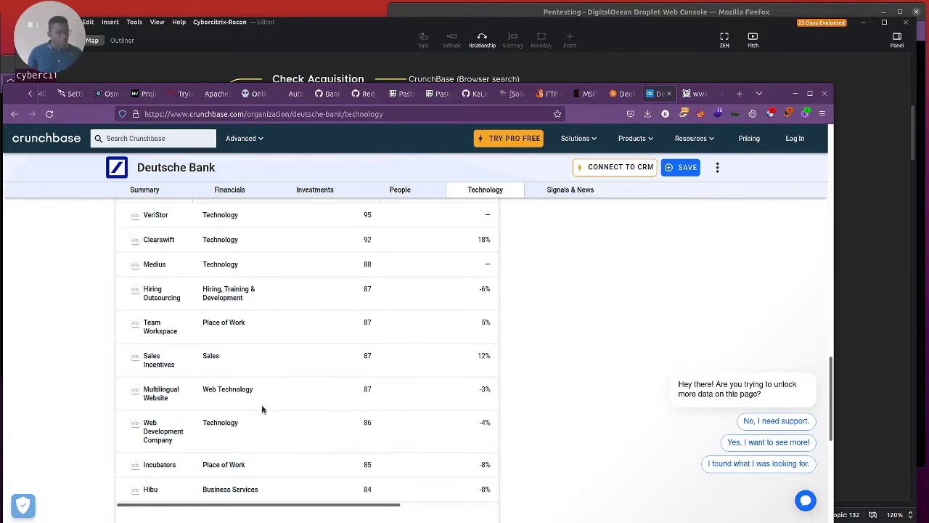
{"action": "scroll", "coordinate": [259, 402], "scroll_direction": "up", "scroll_amount": 2}
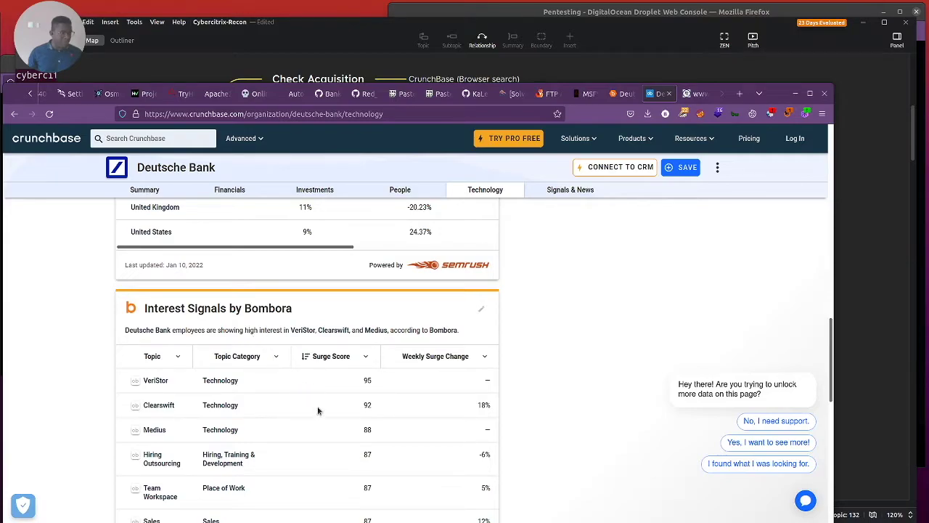
{"action": "scroll", "coordinate": [233, 406], "scroll_direction": "down", "scroll_amount": 3}
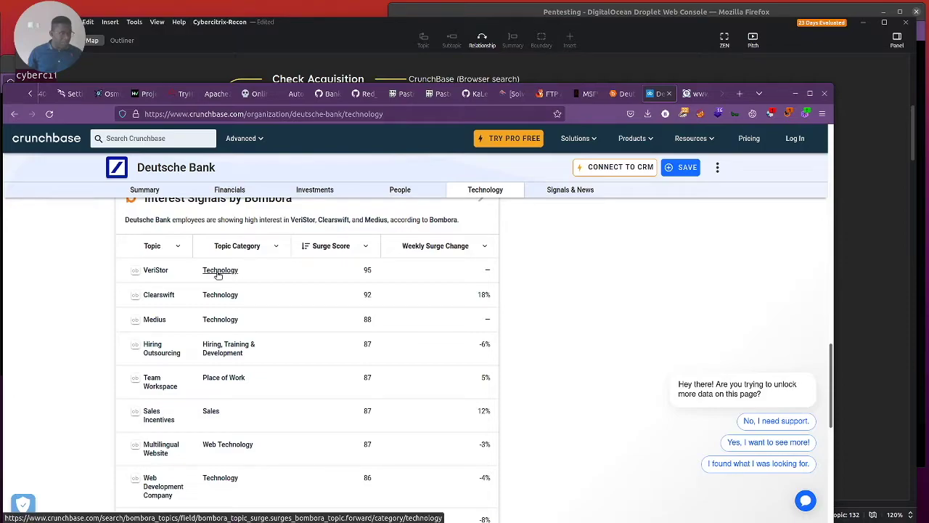
{"action": "scroll", "coordinate": [245, 429], "scroll_direction": "down", "scroll_amount": 6}
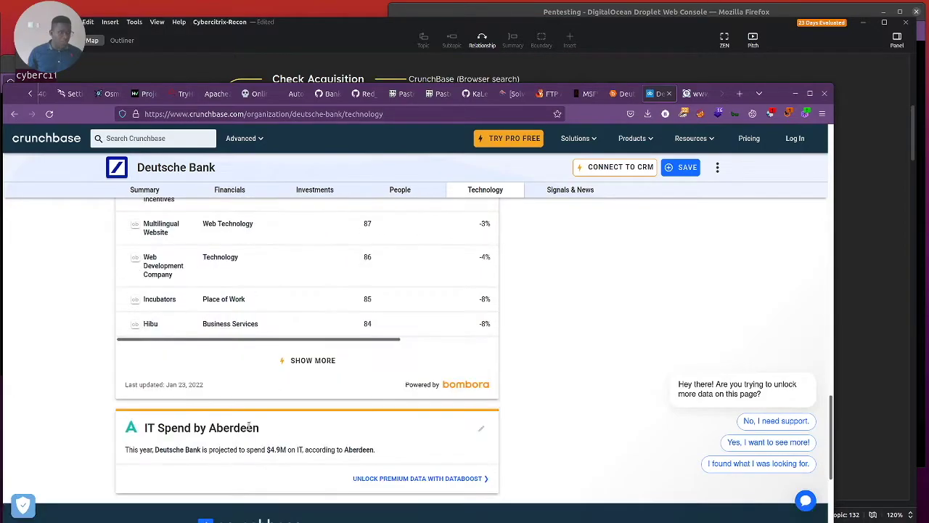
{"action": "scroll", "coordinate": [250, 432], "scroll_direction": "up", "scroll_amount": 9}
{"action": "scroll", "coordinate": [263, 379], "scroll_direction": "up", "scroll_amount": 4}
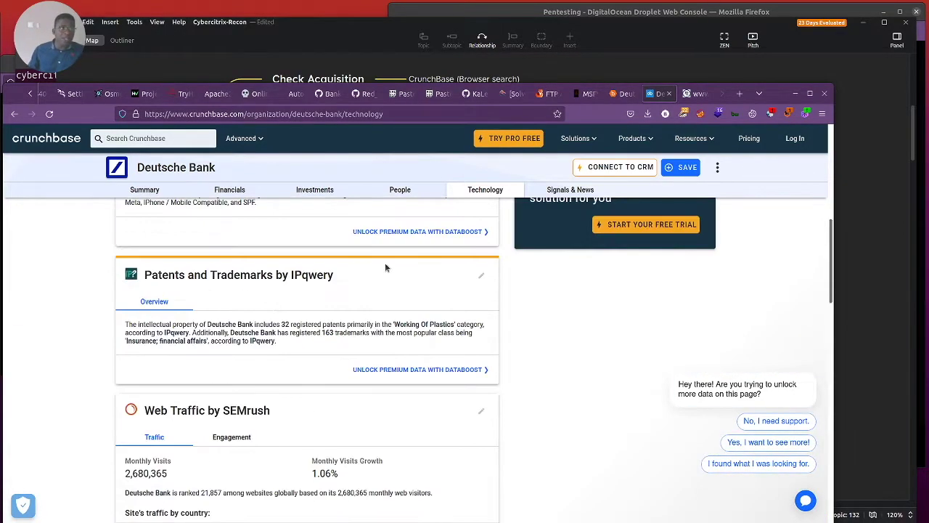
{"action": "left_click", "coordinate": [382, 82]}
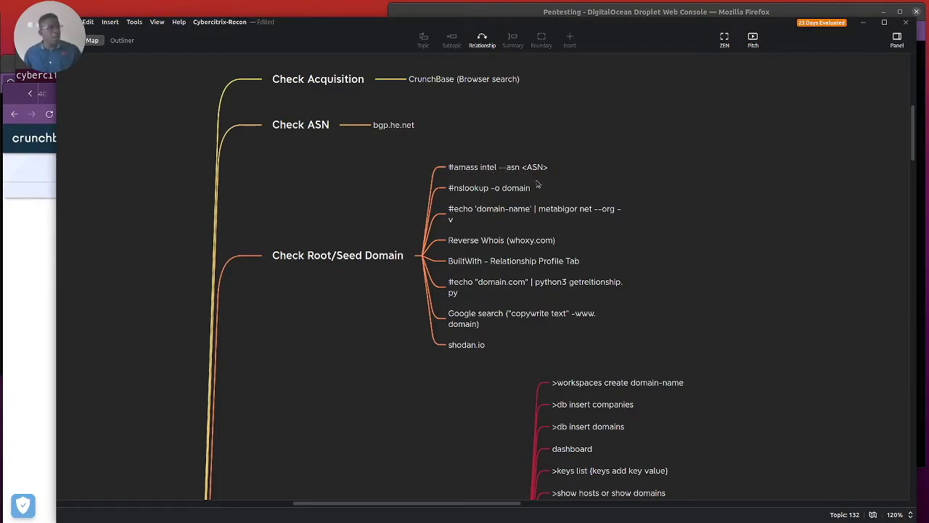
{"action": "left_click", "coordinate": [11, 220]}
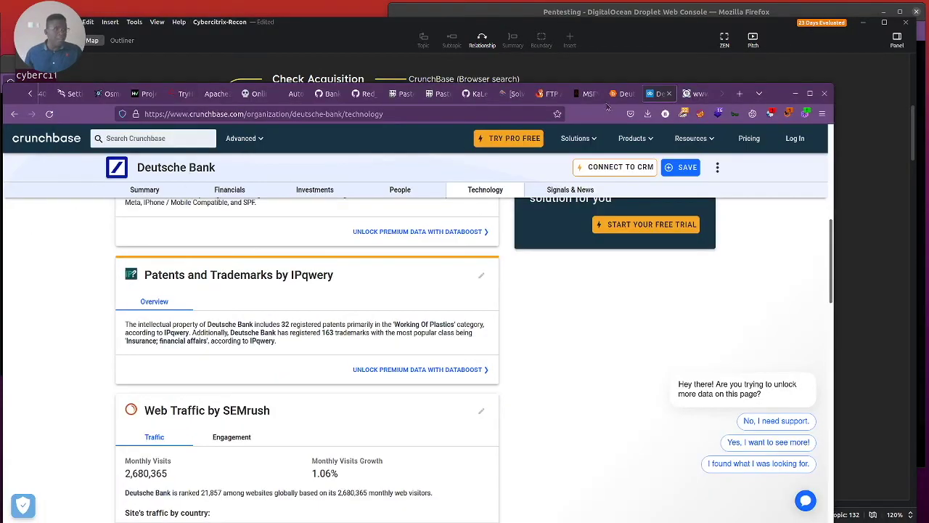
{"action": "left_click", "coordinate": [693, 94]}
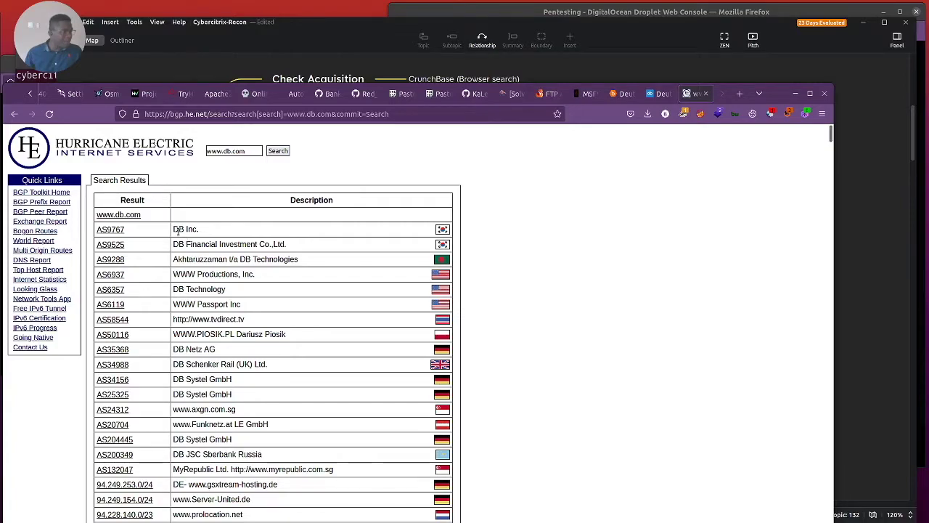
Open AS9767 (DB Inc.) from the search results and look through its IPv4 prefixes.
{"action": "left_click", "coordinate": [109, 231]}
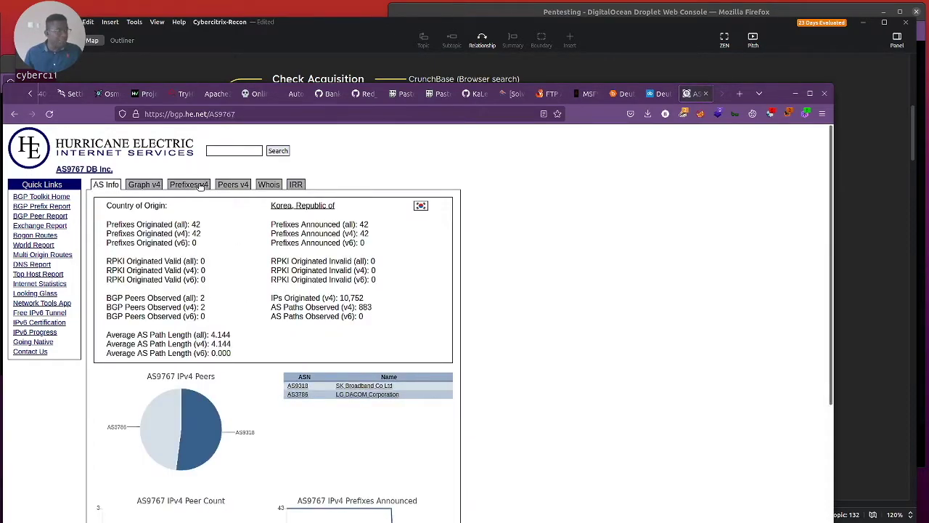
{"action": "left_click", "coordinate": [199, 184]}
{"action": "scroll", "coordinate": [203, 371], "scroll_direction": "down", "scroll_amount": 10}
{"action": "scroll", "coordinate": [201, 363], "scroll_direction": "up", "scroll_amount": 10}
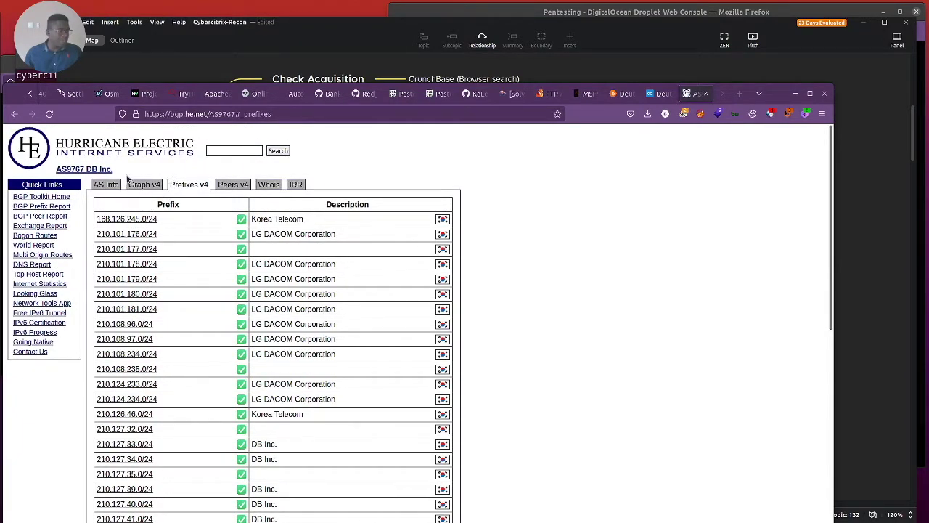
Go back to the AS information of AS9767 and review its peers and graphs.
{"action": "left_click_drag", "start_coordinate": [53, 166], "coordinate": [63, 168]}
{"action": "left_click_drag", "start_coordinate": [26, 134], "coordinate": [22, 128]}
{"action": "left_click", "coordinate": [14, 113]}
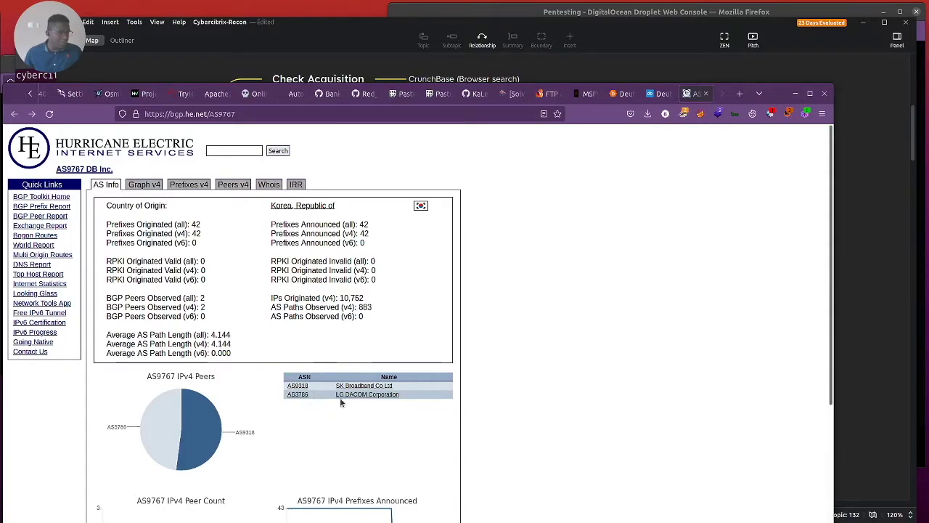
{"action": "scroll", "coordinate": [290, 399], "scroll_direction": "down", "scroll_amount": 2}
{"action": "scroll", "coordinate": [284, 394], "scroll_direction": "up", "scroll_amount": 2}
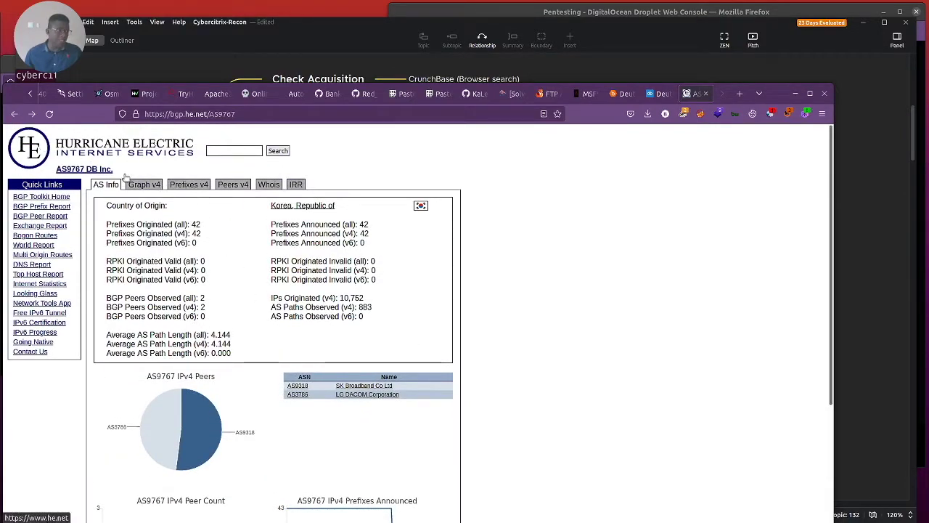
{"action": "left_click", "coordinate": [94, 169]}
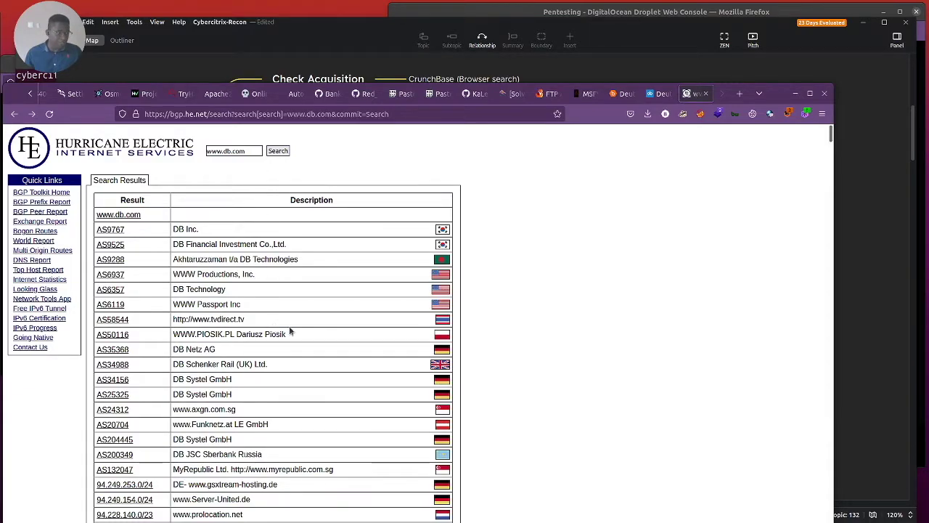
{"action": "scroll", "coordinate": [292, 331], "scroll_direction": "down", "scroll_amount": 3}
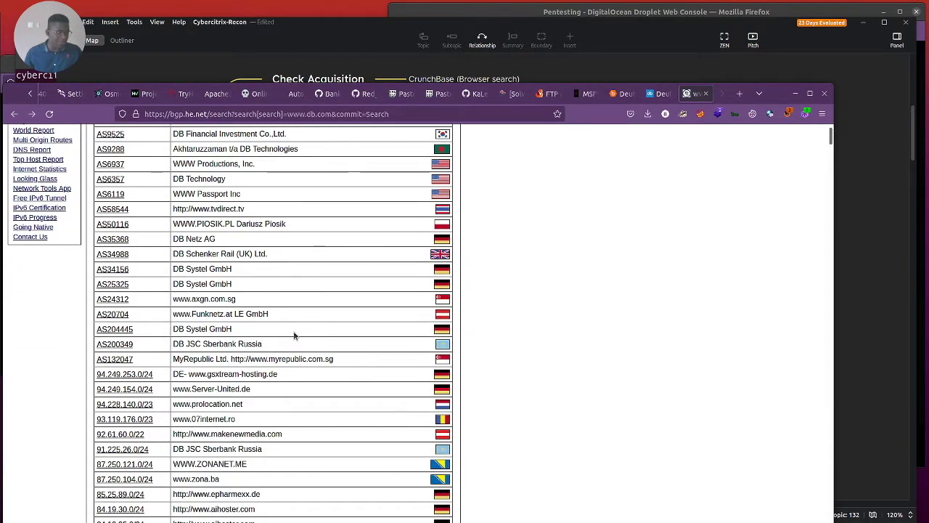
{"action": "scroll", "coordinate": [295, 332], "scroll_direction": "up", "scroll_amount": 3}
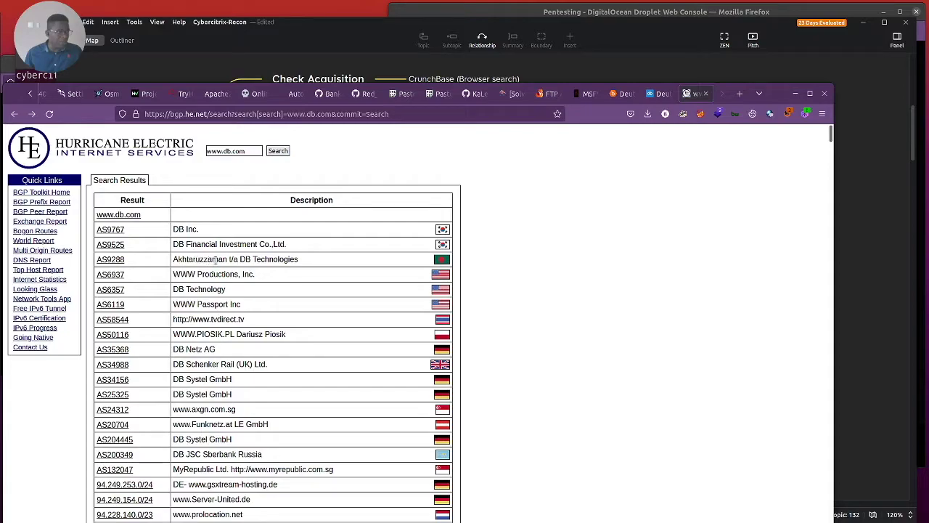
{"action": "left_click", "coordinate": [105, 245]}
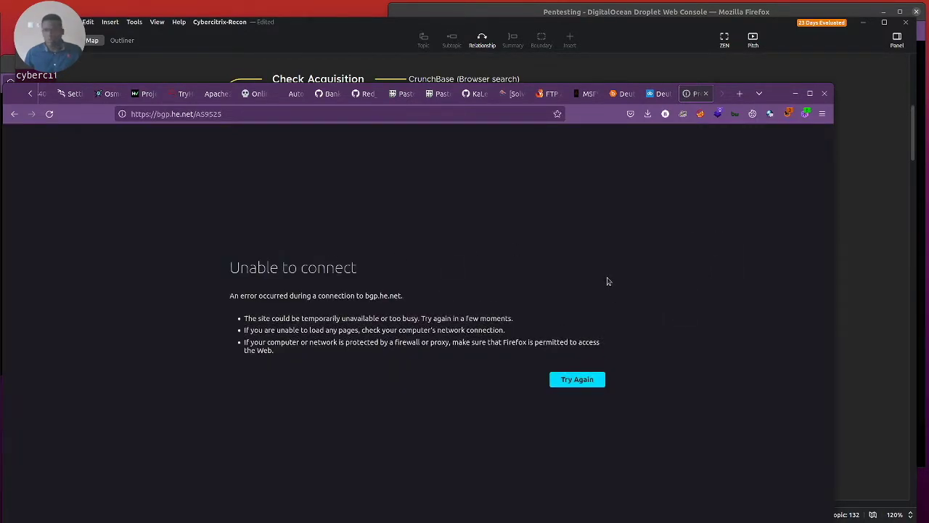
{"action": "left_click", "coordinate": [14, 114]}
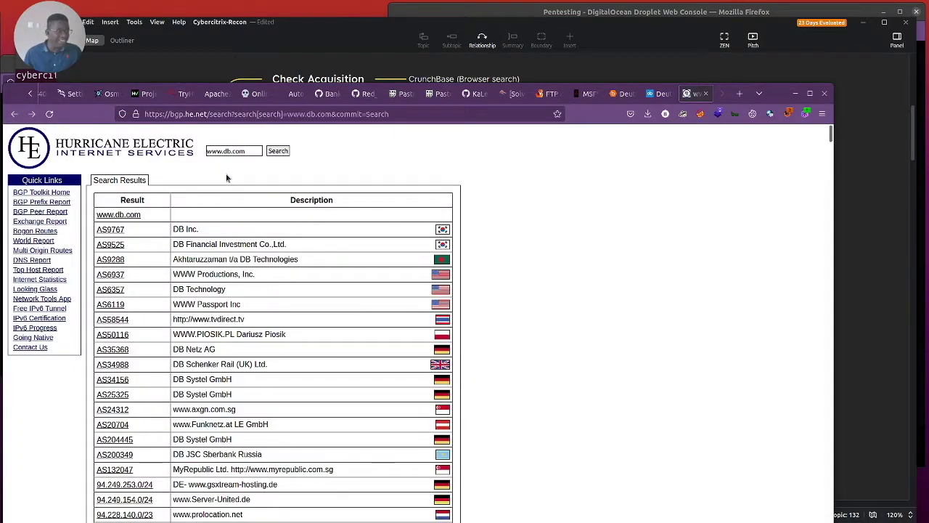
{"action": "left_click", "coordinate": [122, 216]}
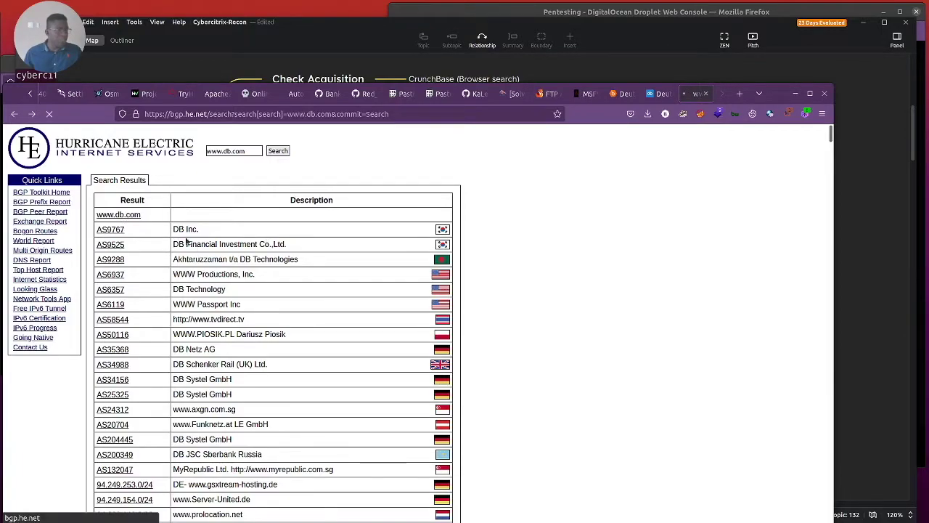
Check the mind map, switch to the DigitalOcean droplet console, run amass to show its usage, and clear the terminal.
{"action": "left_click", "coordinate": [899, 174]}
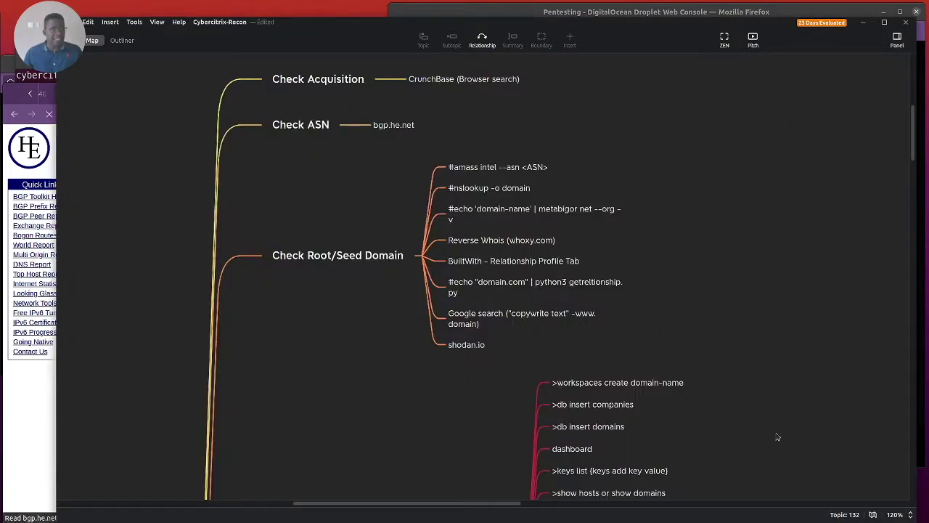
{"action": "left_click", "coordinate": [921, 451]}
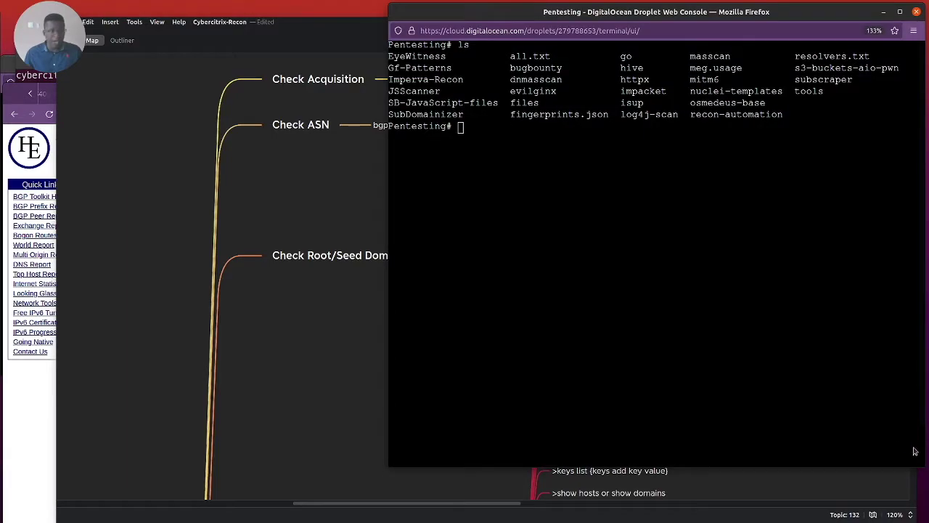
{"action": "type", "text": "amass"}
{"action": "key", "text": "Return"}
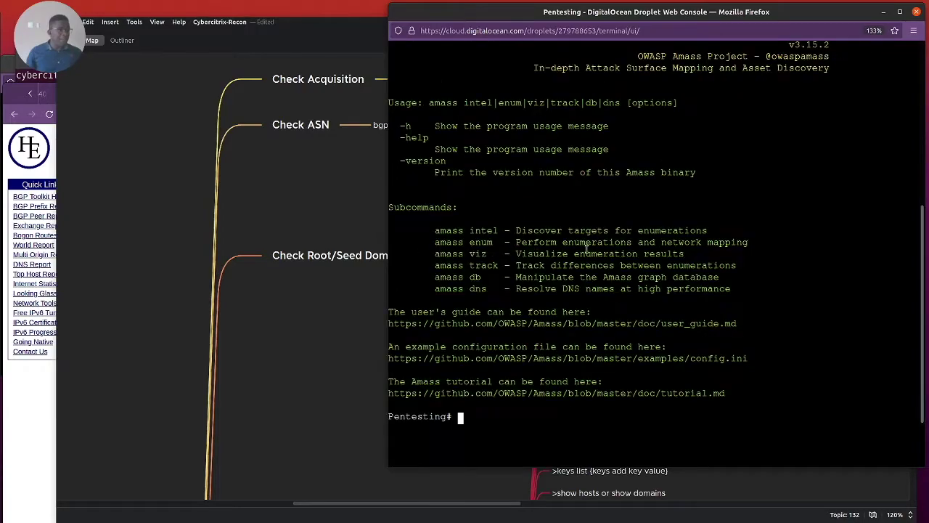
{"action": "type", "text": "clear"}
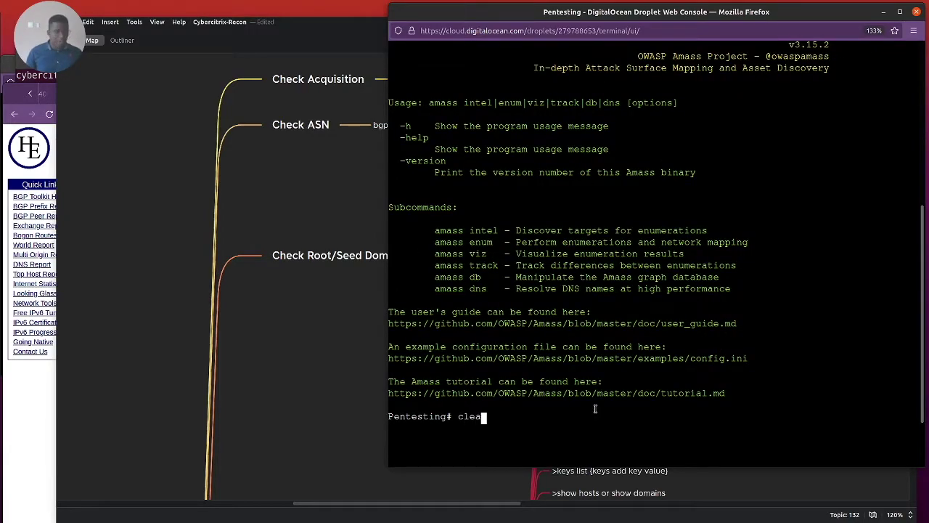
{"action": "key", "text": "Return"}
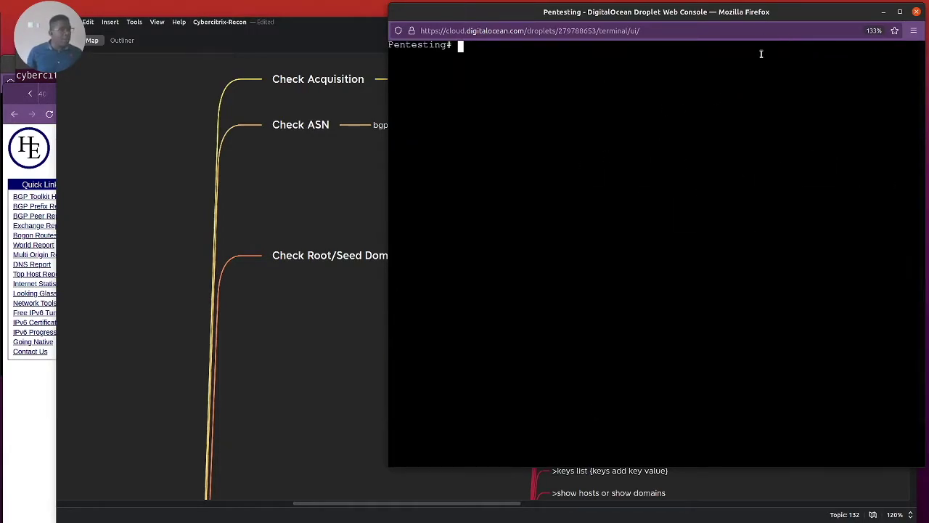
Check the amass syntax in the mind map's root/seed domain branch and enter "amass intel --asn" at the droplet console prompt.
{"action": "left_click", "coordinate": [140, 281]}
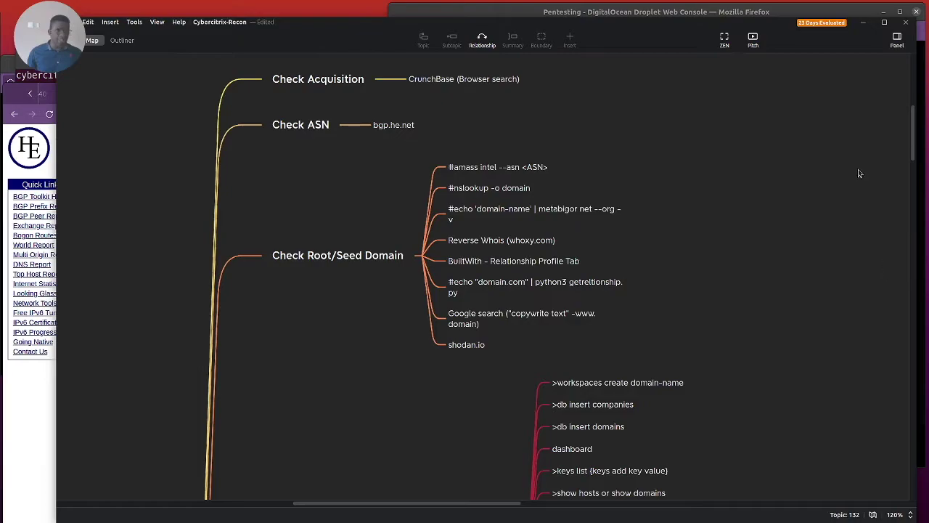
{"action": "left_click", "coordinate": [735, 11]}
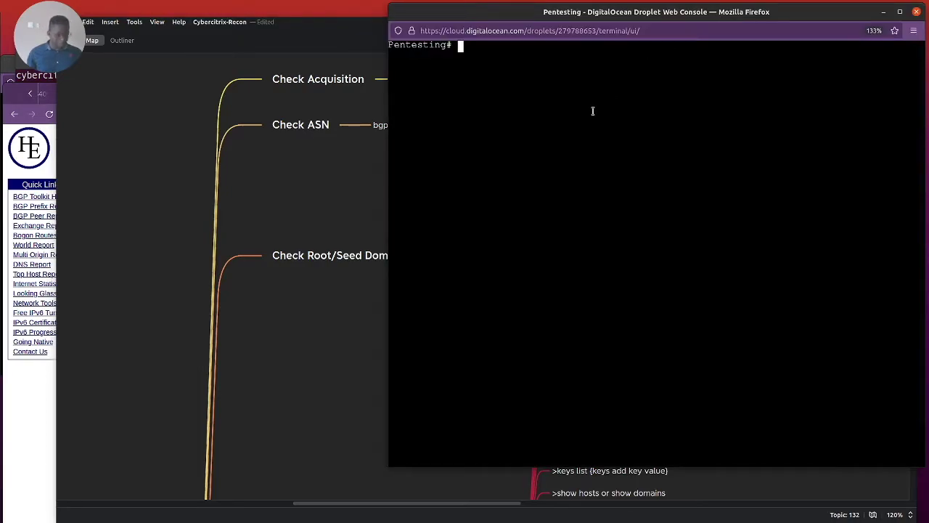
{"action": "type", "text": "clear"}
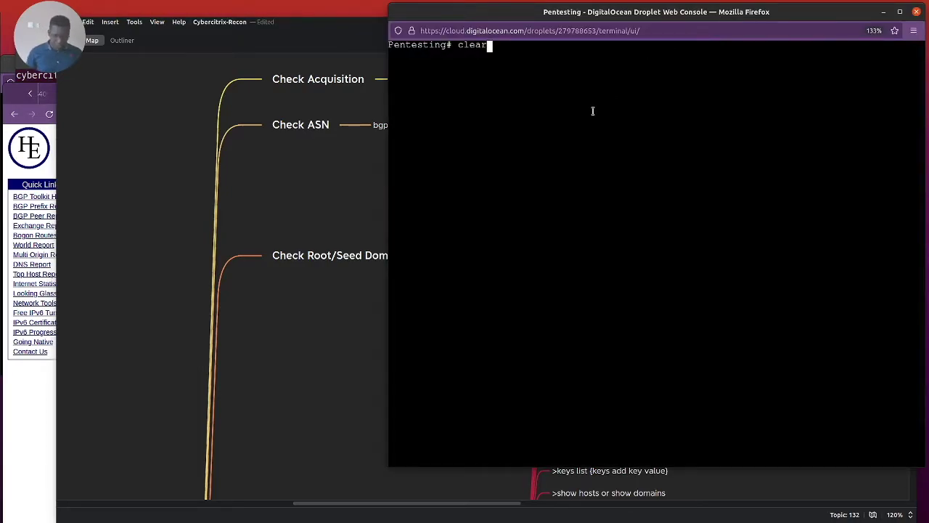
{"action": "type", "text": "amass int"}
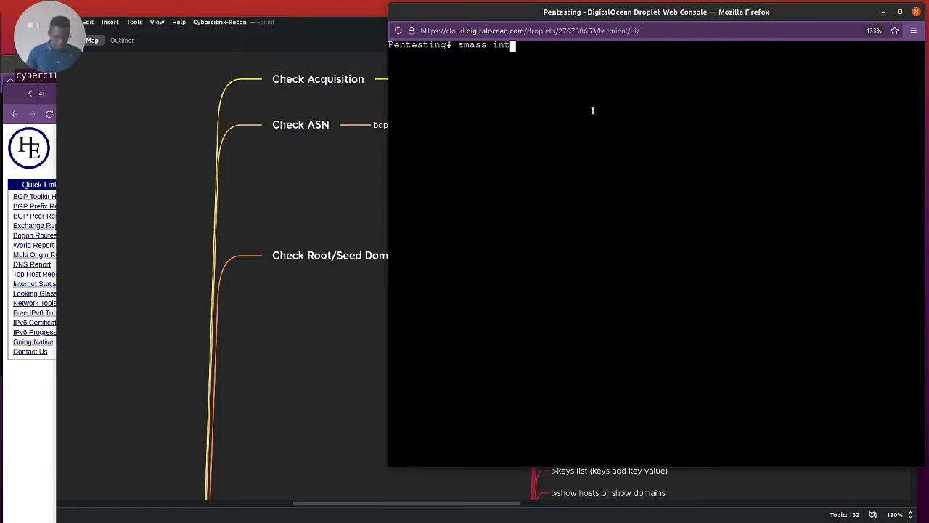
{"action": "type", "text": "el --asn"}
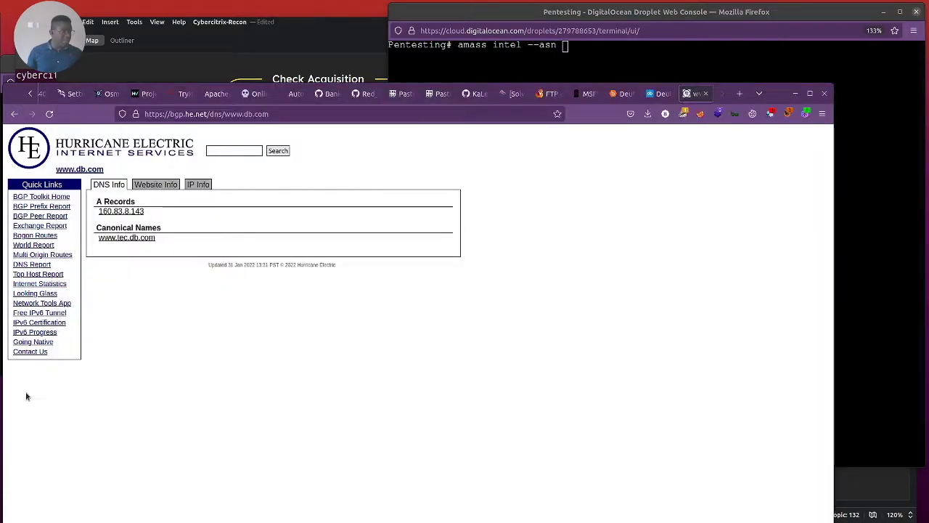
{"action": "left_click", "coordinate": [21, 398]}
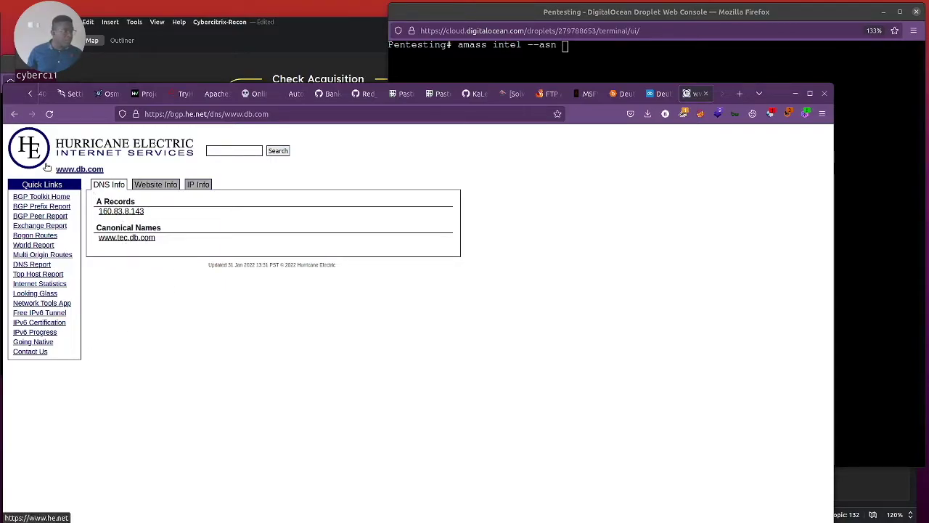
{"action": "left_click", "coordinate": [15, 115]}
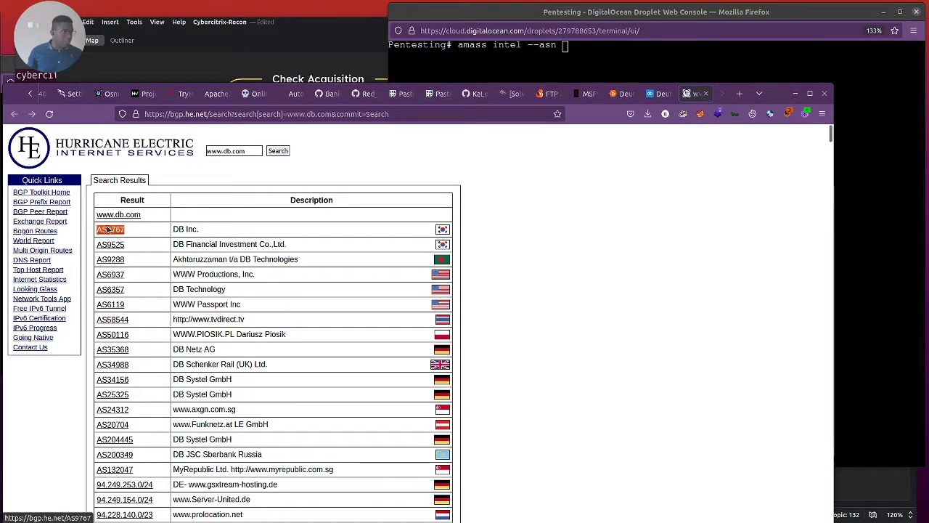
{"action": "right_click", "coordinate": [113, 229]}
{"action": "left_click", "coordinate": [138, 321]}
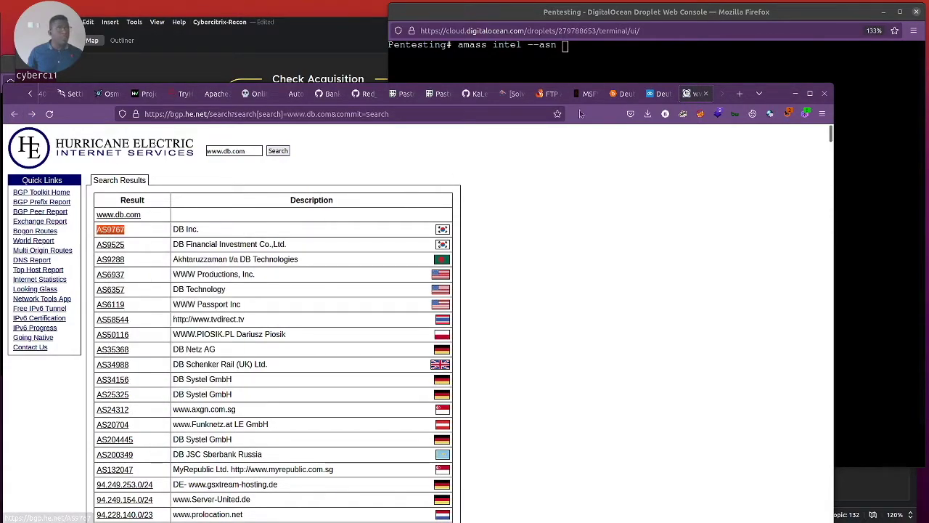
{"action": "left_click", "coordinate": [588, 66]}
{"action": "right_click", "coordinate": [589, 66]}
{"action": "left_click", "coordinate": [616, 122]}
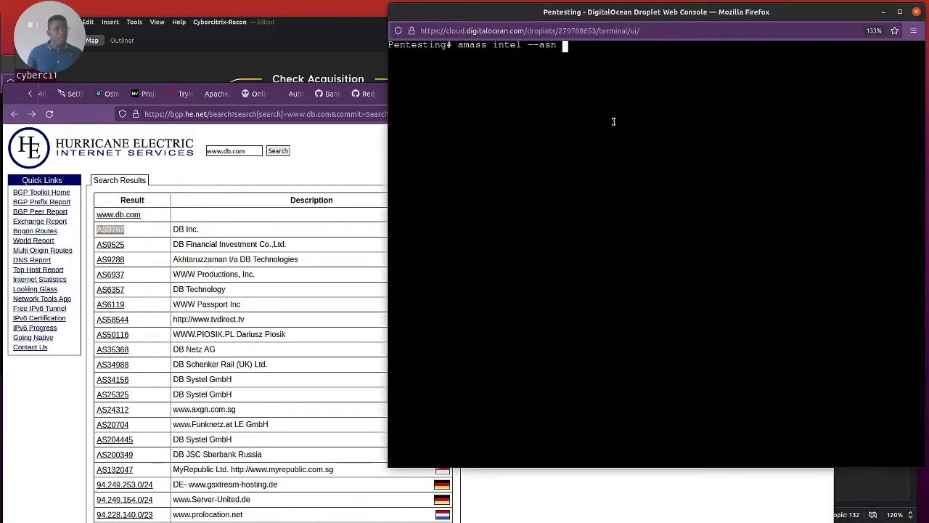
{"action": "key", "text": "Return"}
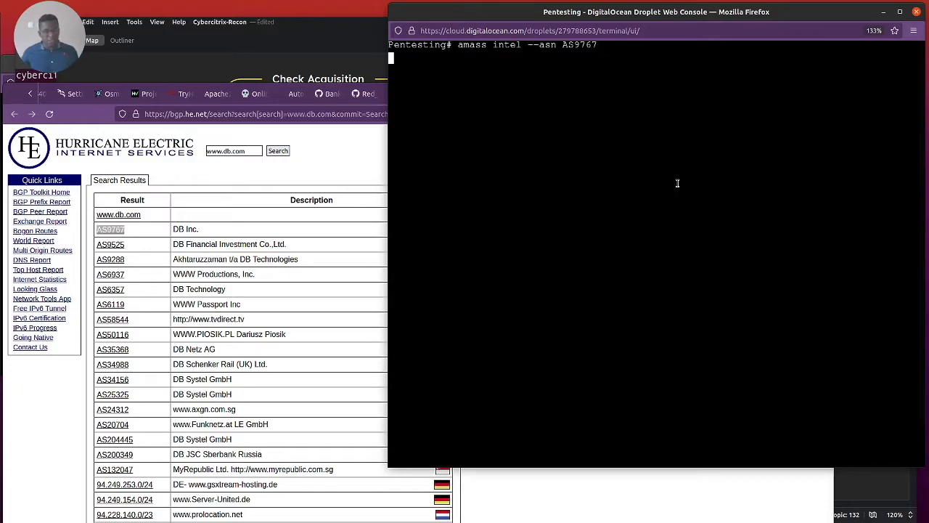
Reopen AS9767 on bgp.he.net and examine its IPv4 prefixes through to the end of the list.
{"action": "left_click", "coordinate": [295, 145]}
{"action": "left_click", "coordinate": [111, 230]}
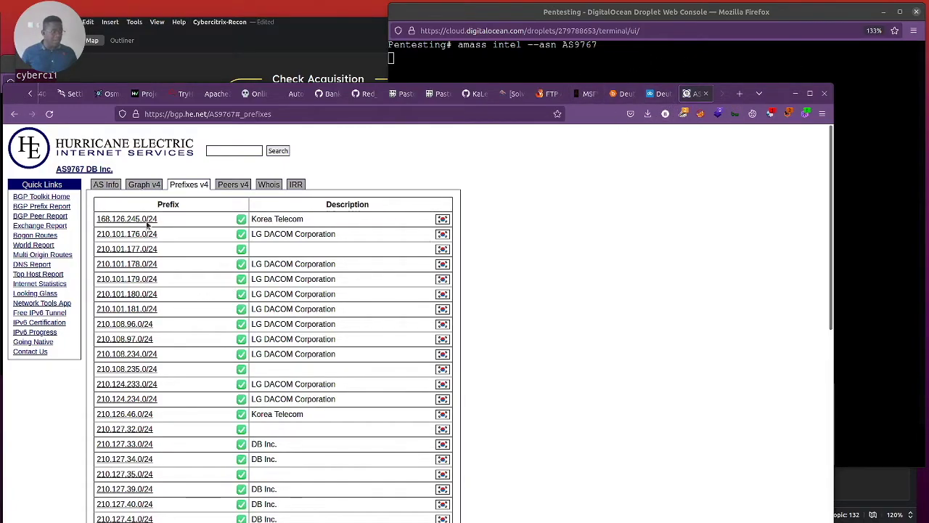
{"action": "scroll", "coordinate": [186, 408], "scroll_direction": "down", "scroll_amount": 5}
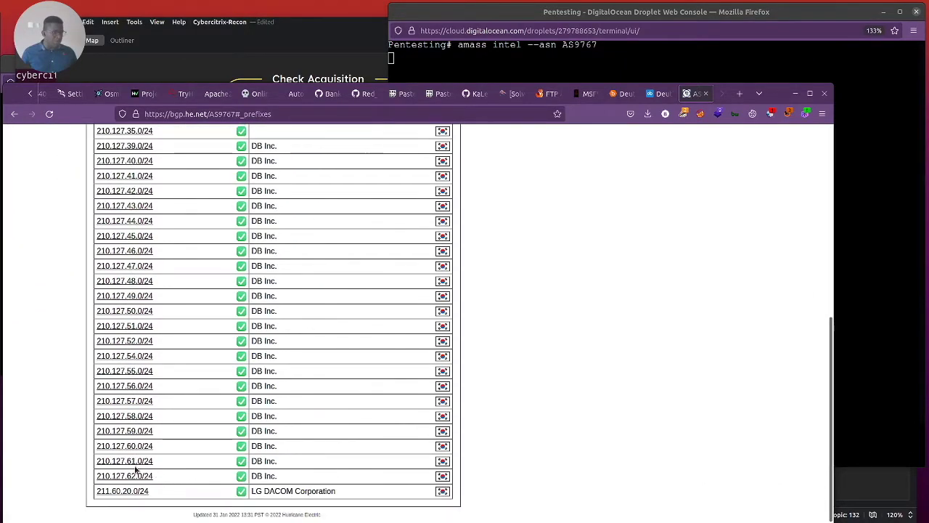
{"action": "left_click", "coordinate": [127, 461]}
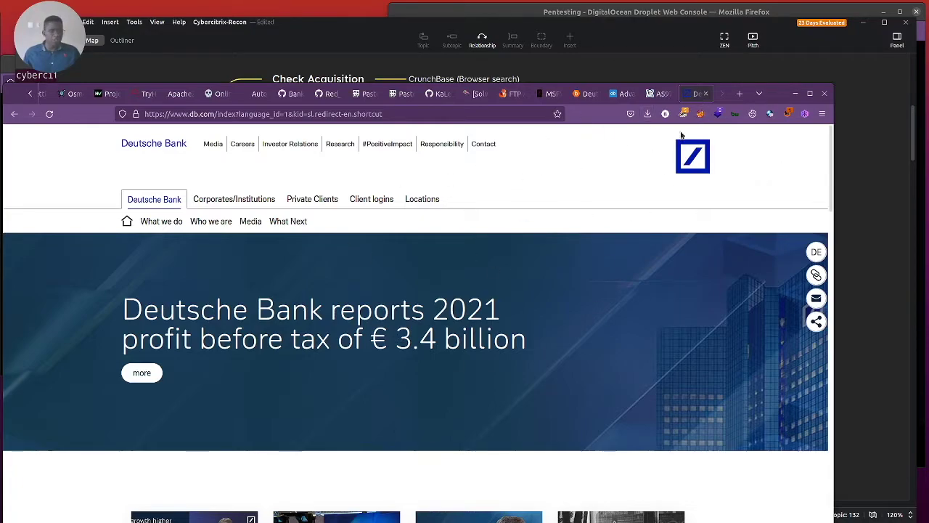
Examine the technologies Wappalyzer detects on the Deutsche Bank website, including the Apache web server, and check its additional info.
{"action": "left_click", "coordinate": [718, 114]}
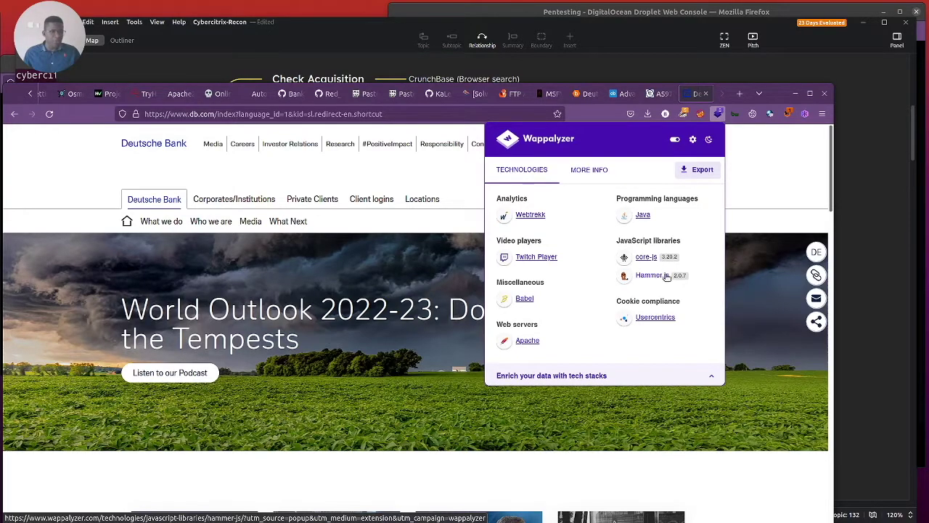
{"action": "left_click", "coordinate": [528, 341]}
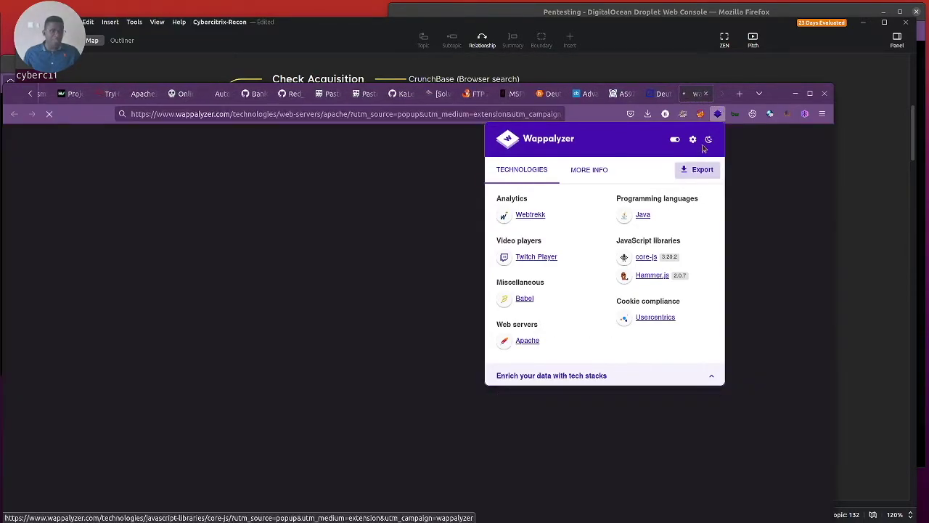
{"action": "left_click", "coordinate": [706, 93]}
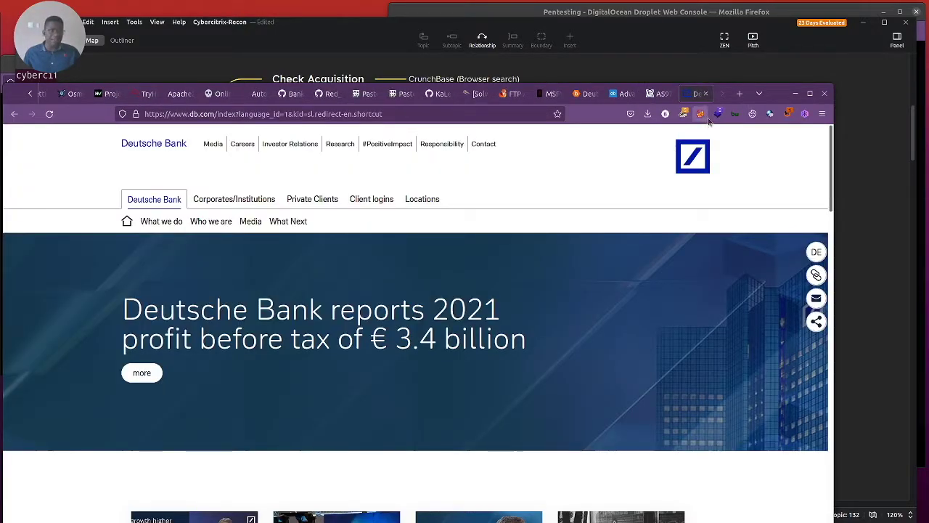
{"action": "left_click", "coordinate": [717, 114]}
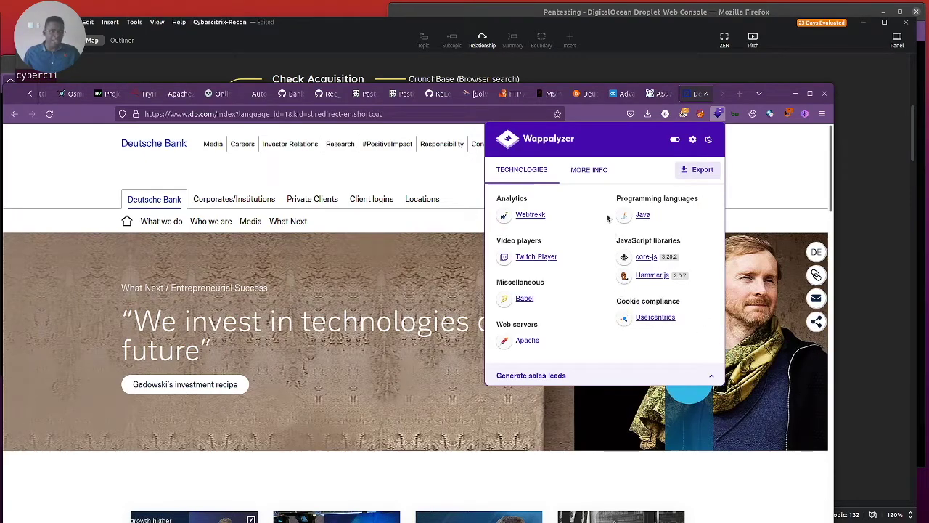
{"action": "left_click", "coordinate": [596, 172]}
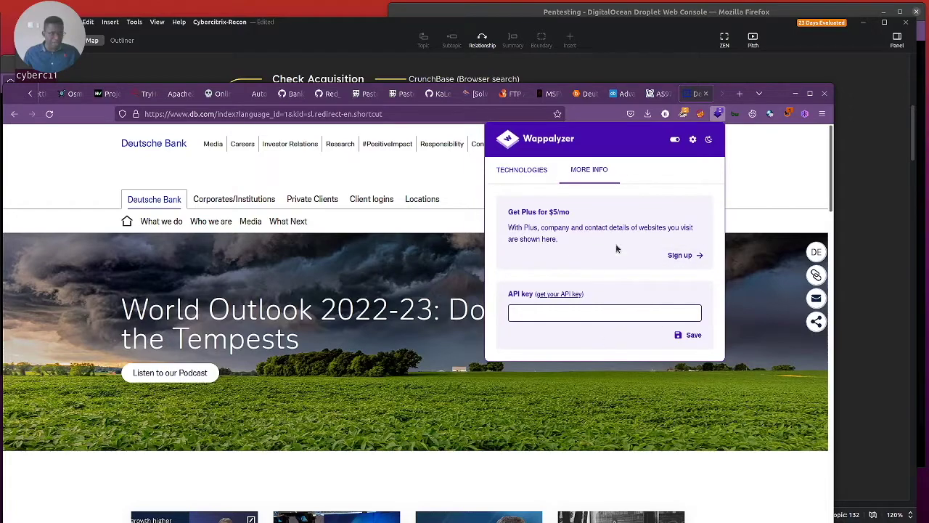
{"action": "left_click", "coordinate": [523, 171]}
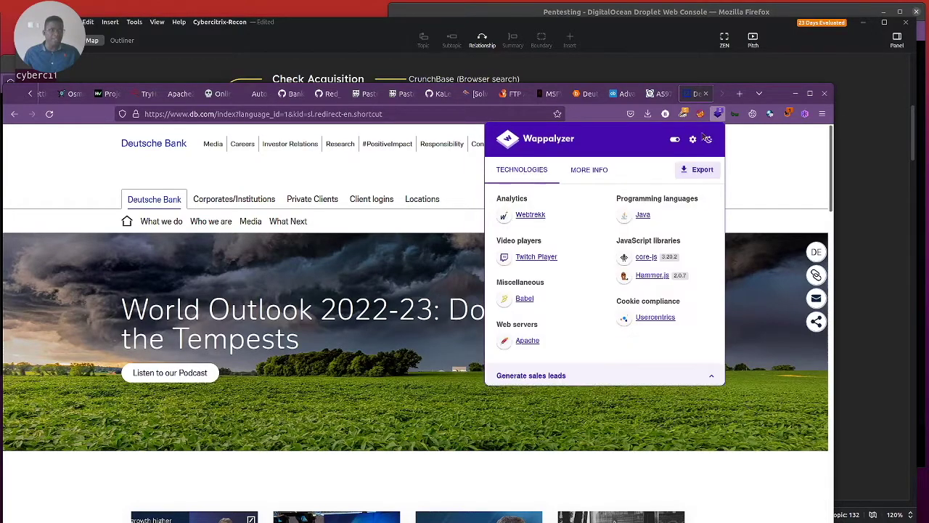
Examine the BuiltWith profile of db.com, covering its tag relationships, redirects and company meta information.
{"action": "left_click", "coordinate": [735, 113]}
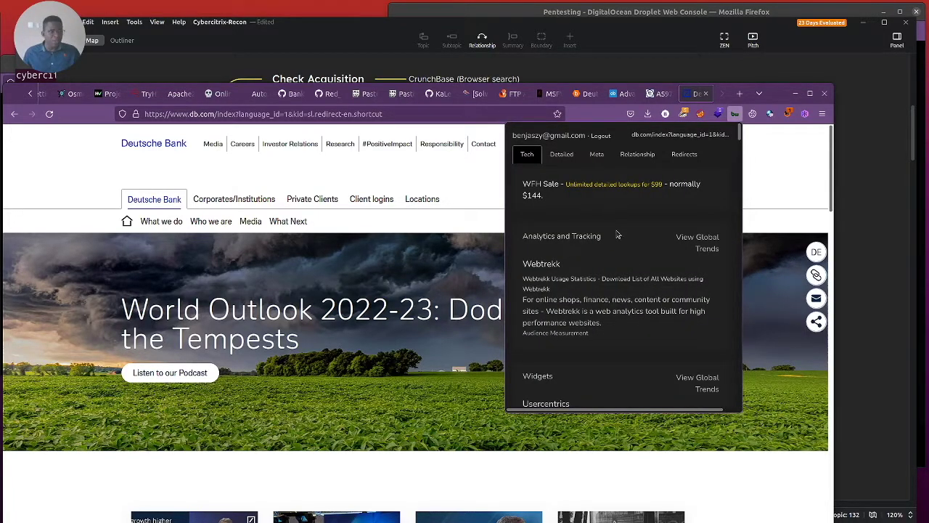
{"action": "left_click", "coordinate": [645, 158]}
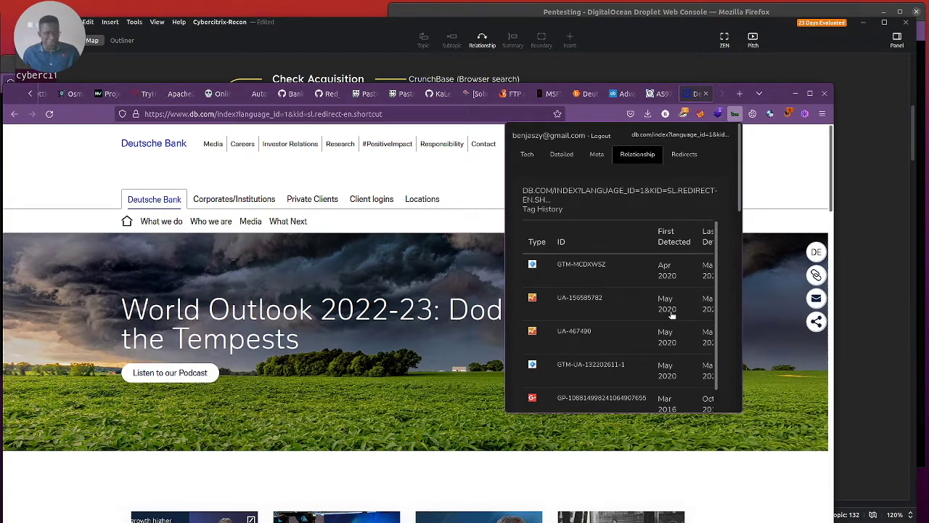
{"action": "scroll", "coordinate": [668, 328], "scroll_direction": "down", "scroll_amount": 1}
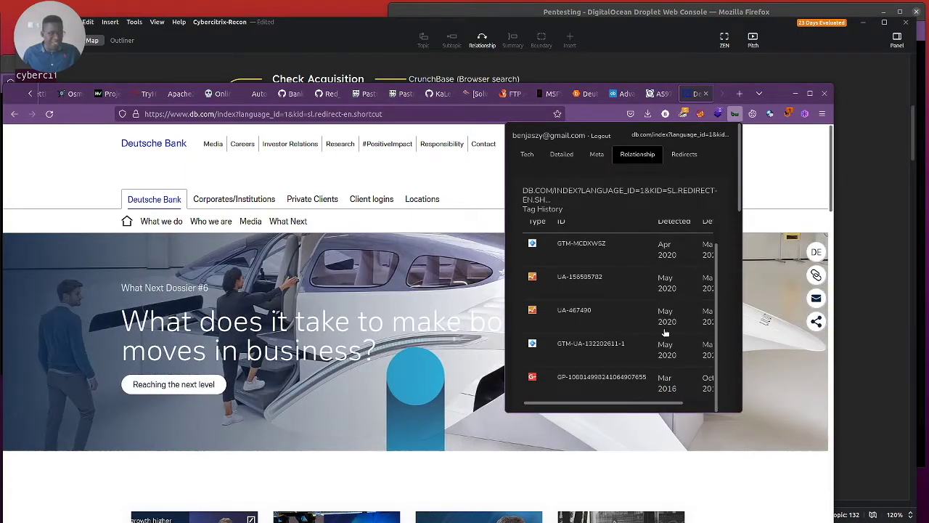
{"action": "left_click_drag", "start_coordinate": [658, 404], "coordinate": [543, 409]}
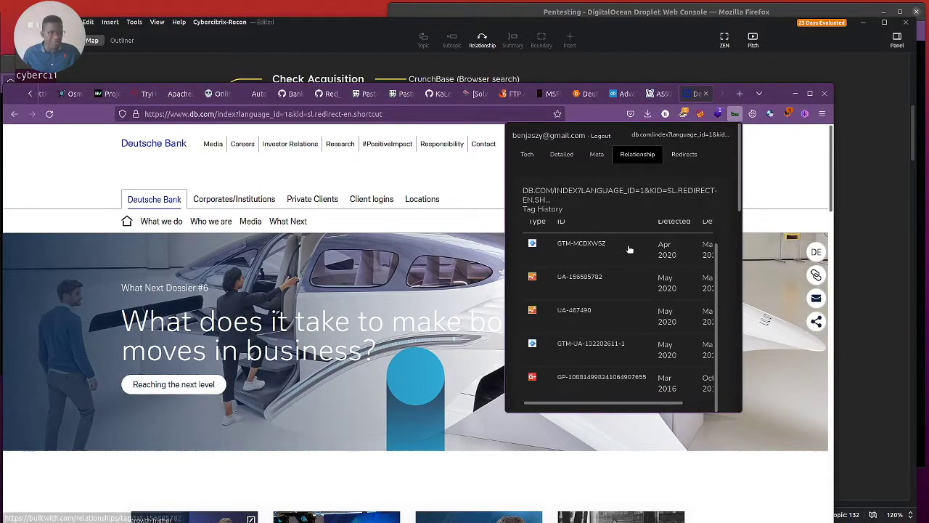
{"action": "scroll", "coordinate": [592, 274], "scroll_direction": "up", "scroll_amount": 1}
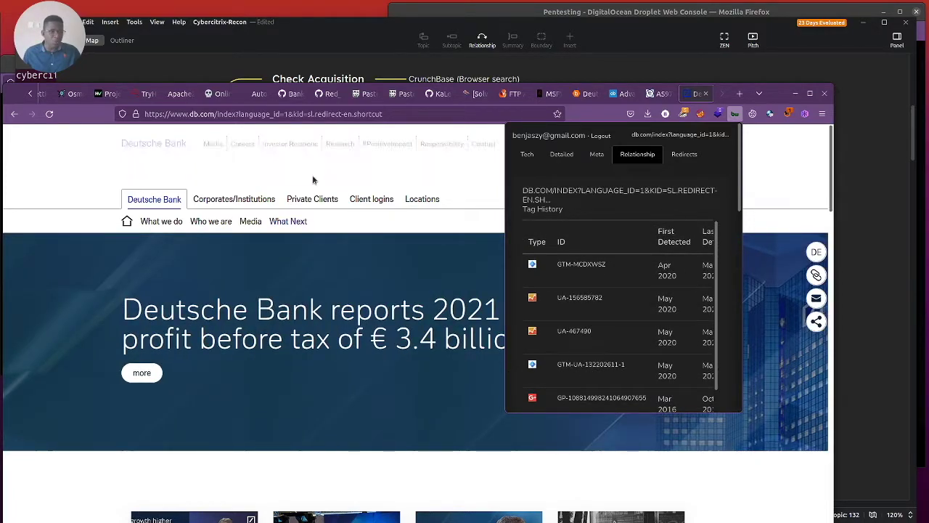
{"action": "left_click", "coordinate": [683, 157]}
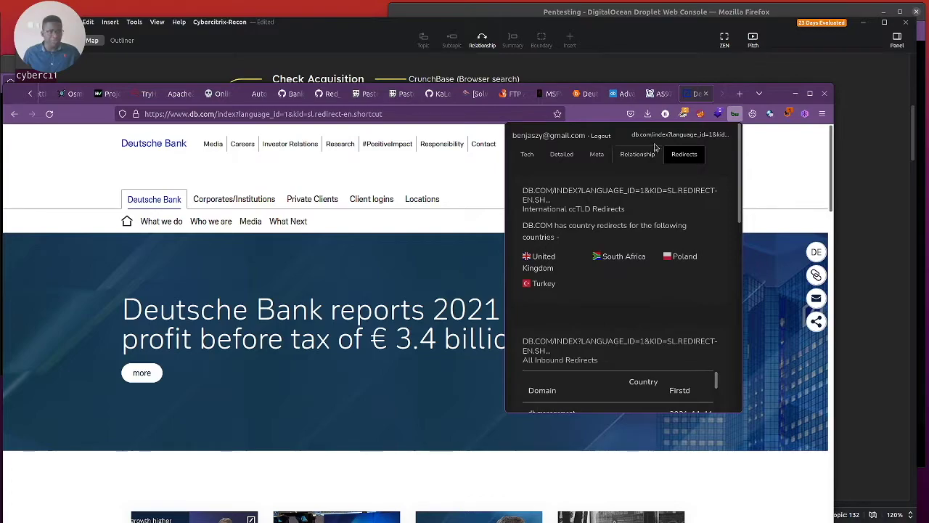
{"action": "left_click", "coordinate": [596, 155]}
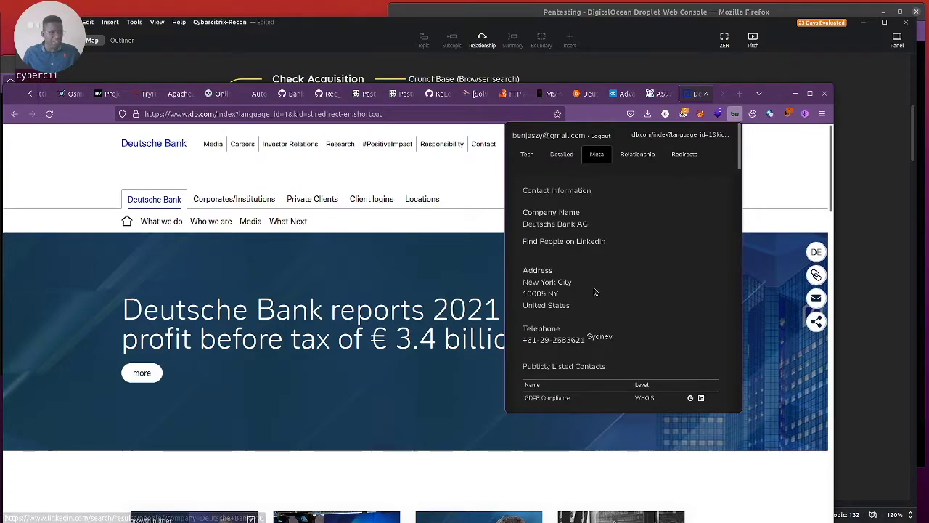
Examine BuiltWith's detailed technology history for db.com, from analytics and widgets through frameworks to the JavaScript libraries.
{"action": "scroll", "coordinate": [601, 285], "scroll_direction": "down", "scroll_amount": 10}
{"action": "scroll", "coordinate": [603, 283], "scroll_direction": "up", "scroll_amount": 10}
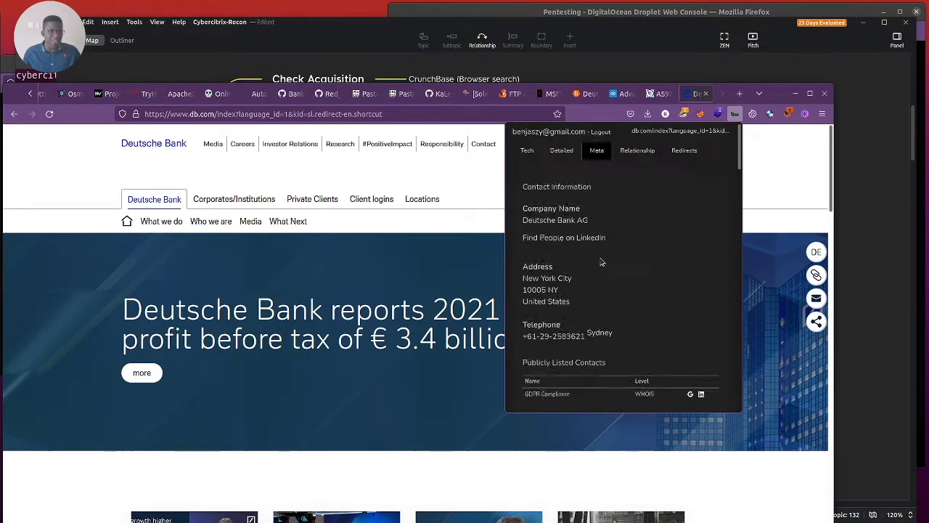
{"action": "left_click", "coordinate": [567, 155]}
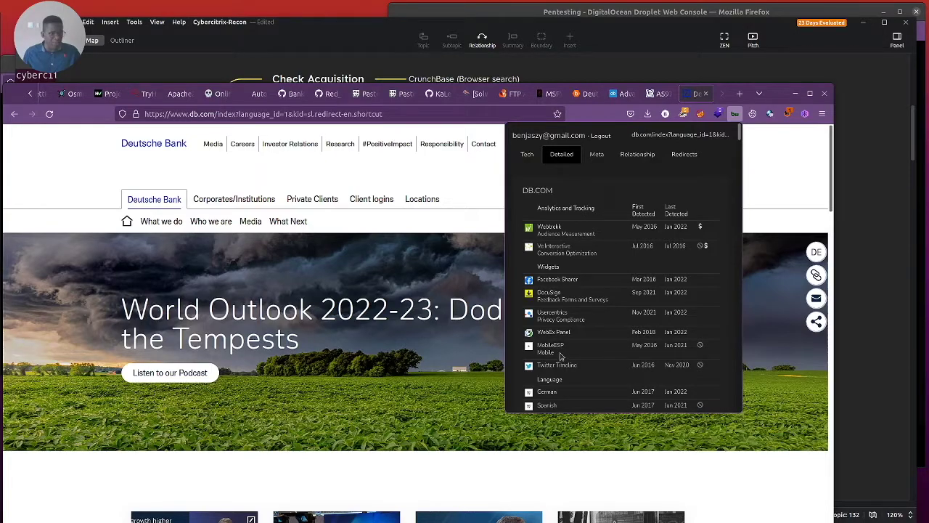
{"action": "scroll", "coordinate": [560, 356], "scroll_direction": "down", "scroll_amount": 2}
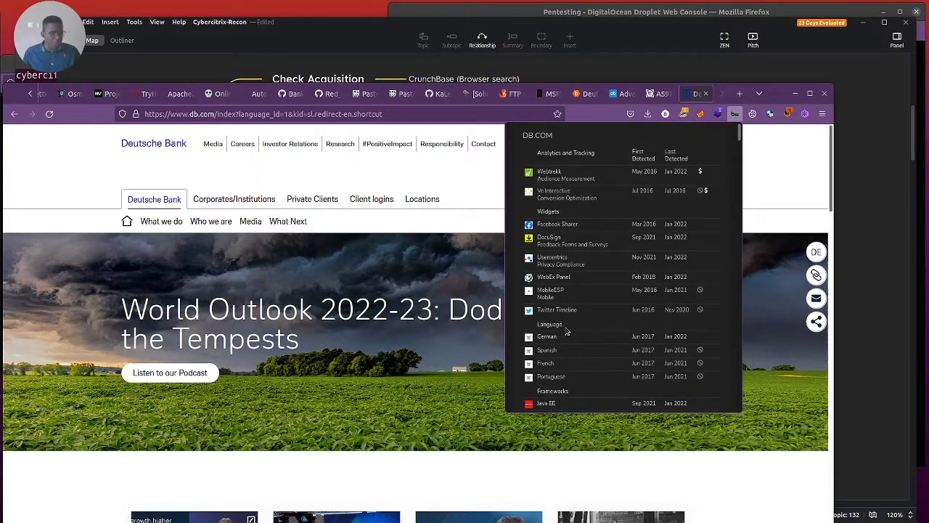
{"action": "scroll", "coordinate": [565, 352], "scroll_direction": "down", "scroll_amount": 2}
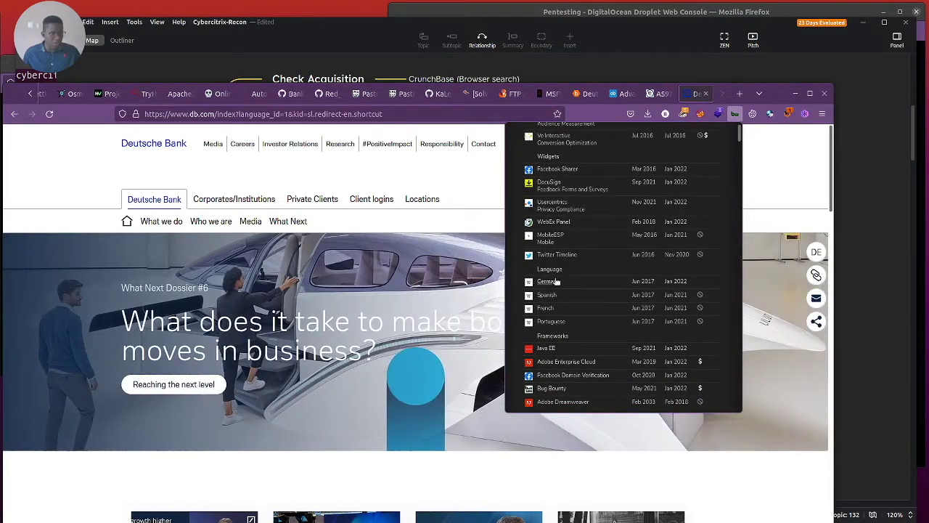
{"action": "scroll", "coordinate": [558, 357], "scroll_direction": "down", "scroll_amount": 2}
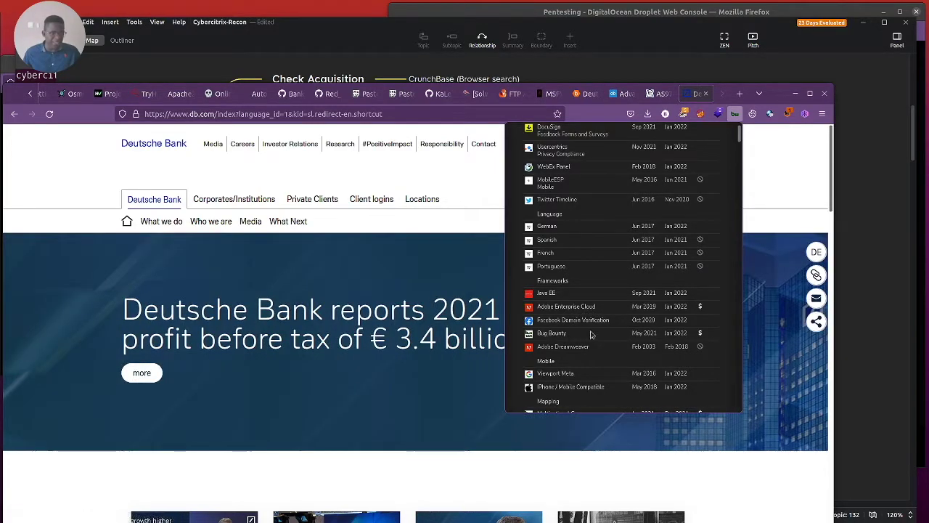
{"action": "scroll", "coordinate": [570, 344], "scroll_direction": "down", "scroll_amount": 1}
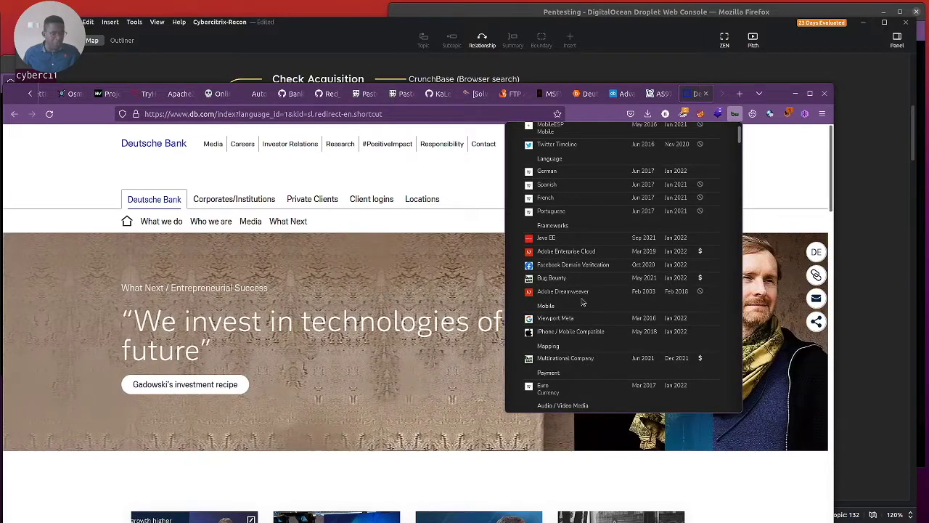
{"action": "scroll", "coordinate": [560, 306], "scroll_direction": "down", "scroll_amount": 1}
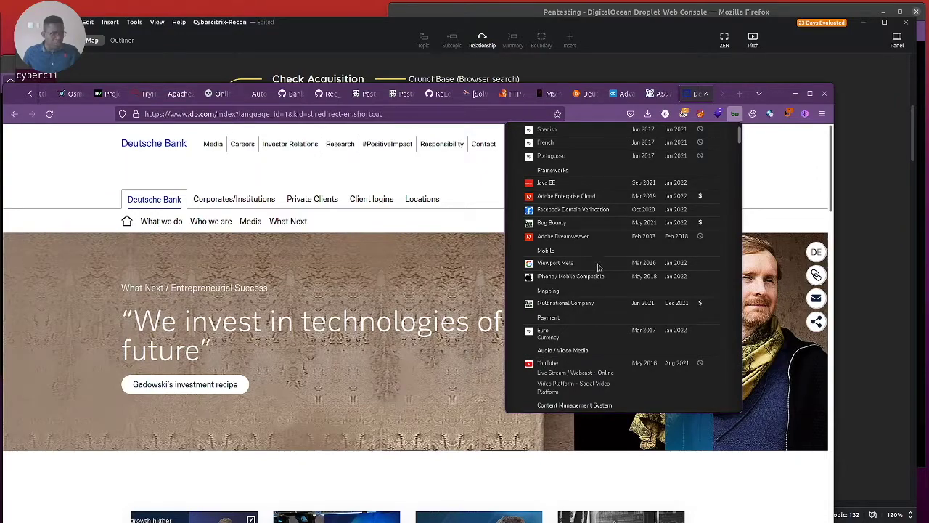
{"action": "scroll", "coordinate": [591, 297], "scroll_direction": "down", "scroll_amount": 10}
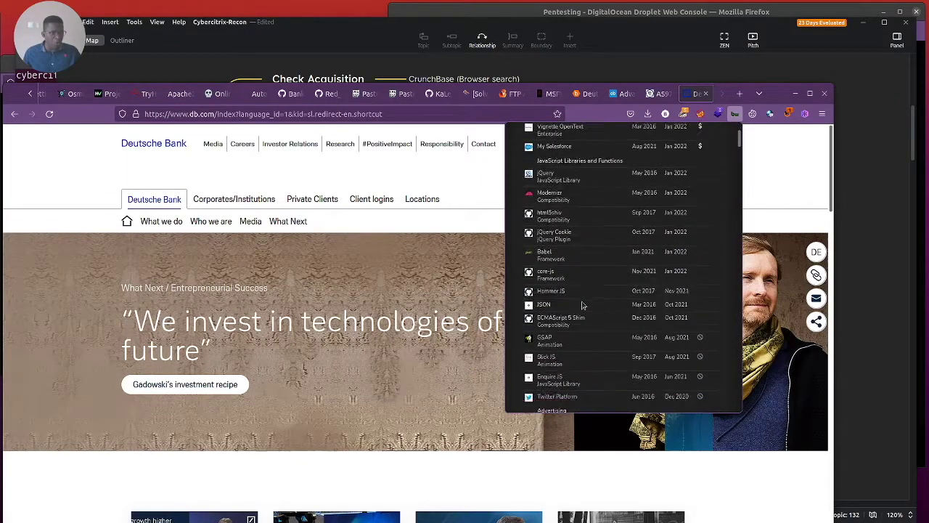
{"action": "scroll", "coordinate": [600, 300], "scroll_direction": "up", "scroll_amount": 12}
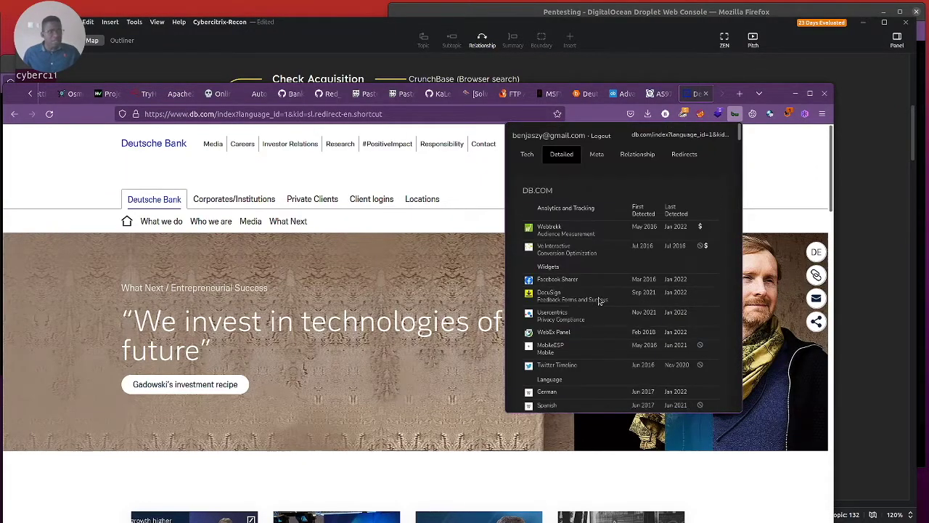
Read through BuiltWith's technology descriptions for db.com down to the X-XSS-Protection entry, and close the BuiltWith popup.
{"action": "left_click", "coordinate": [527, 155]}
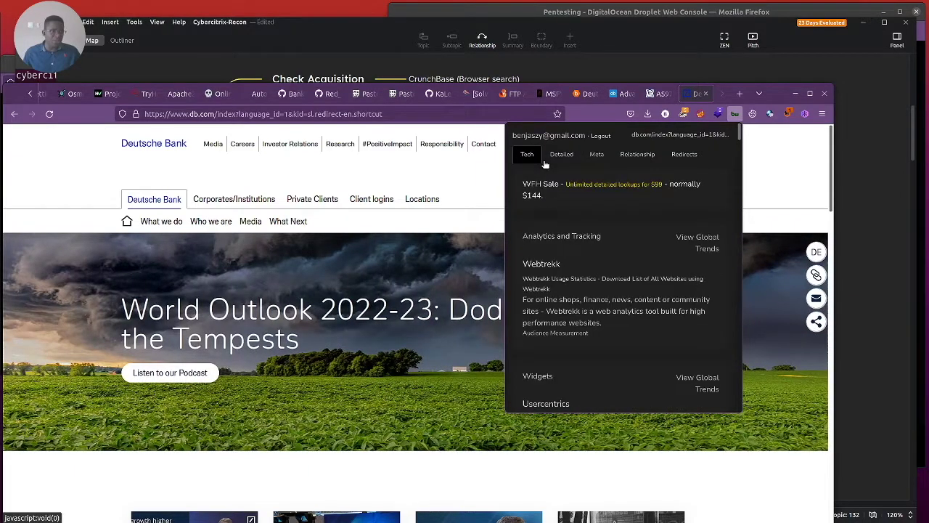
{"action": "scroll", "coordinate": [691, 294], "scroll_direction": "down", "scroll_amount": 2}
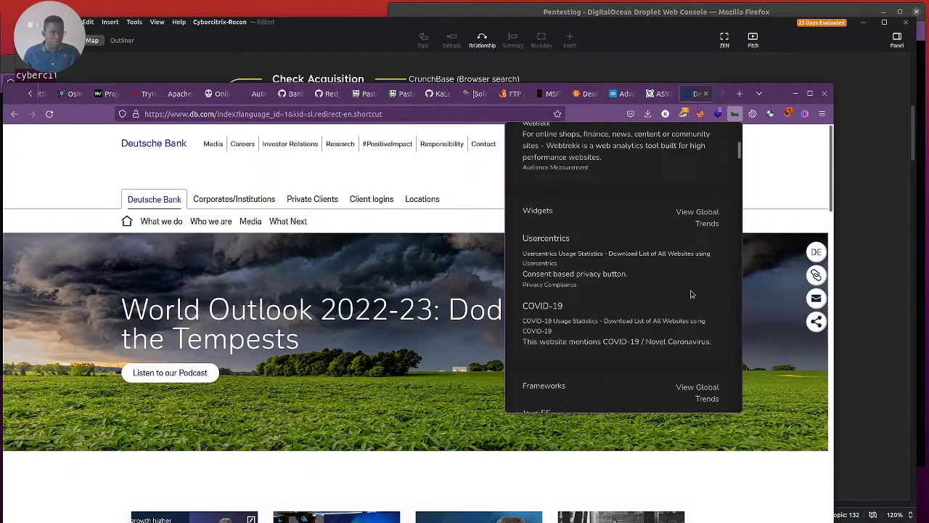
{"action": "scroll", "coordinate": [693, 294], "scroll_direction": "down", "scroll_amount": 10}
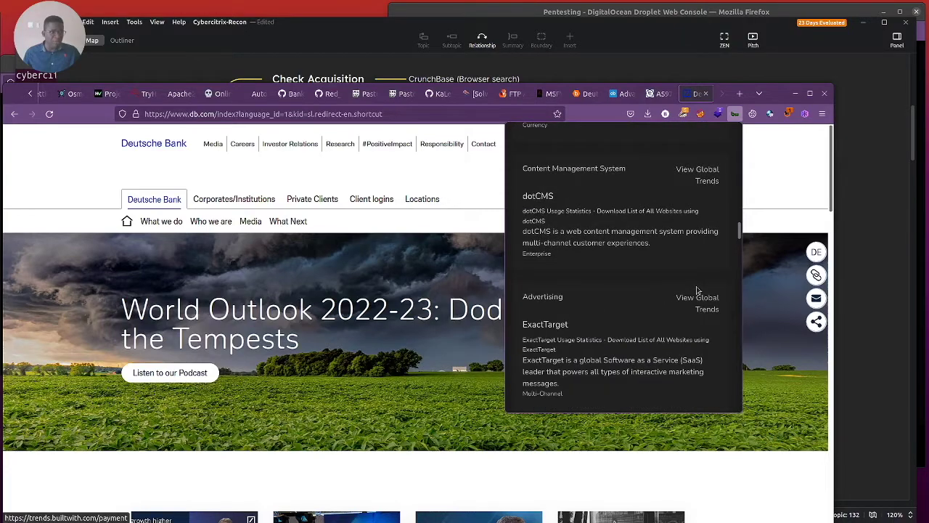
{"action": "scroll", "coordinate": [699, 287], "scroll_direction": "down", "scroll_amount": 8}
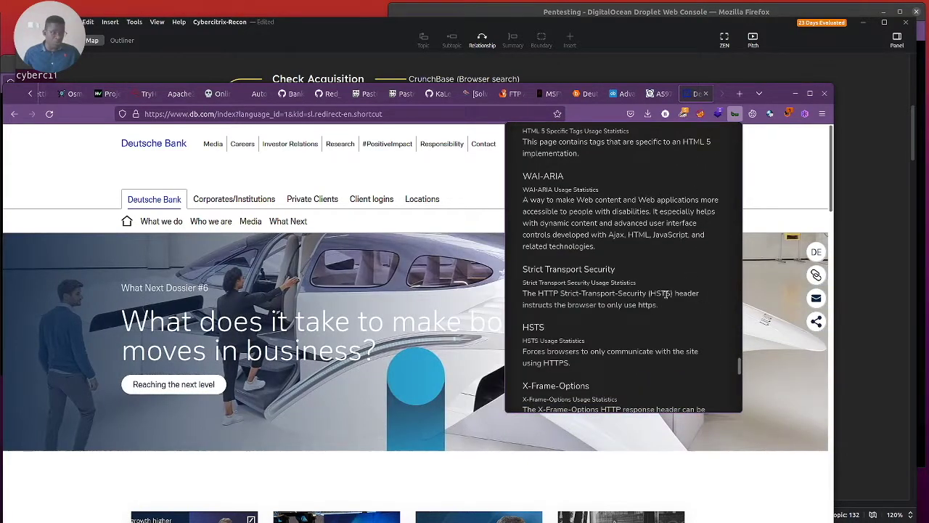
{"action": "scroll", "coordinate": [672, 290], "scroll_direction": "down", "scroll_amount": 2}
{"action": "scroll", "coordinate": [672, 290], "scroll_direction": "down", "scroll_amount": 1}
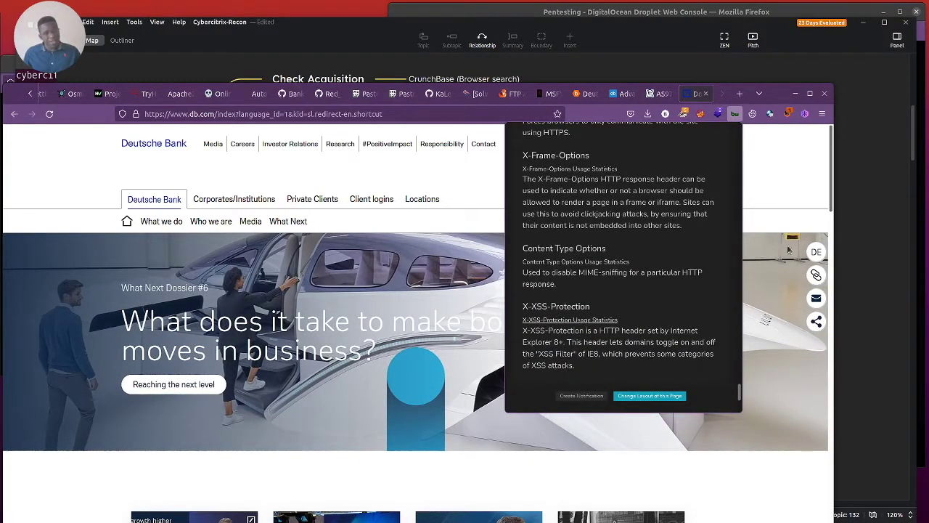
{"action": "left_click", "coordinate": [71, 172]}
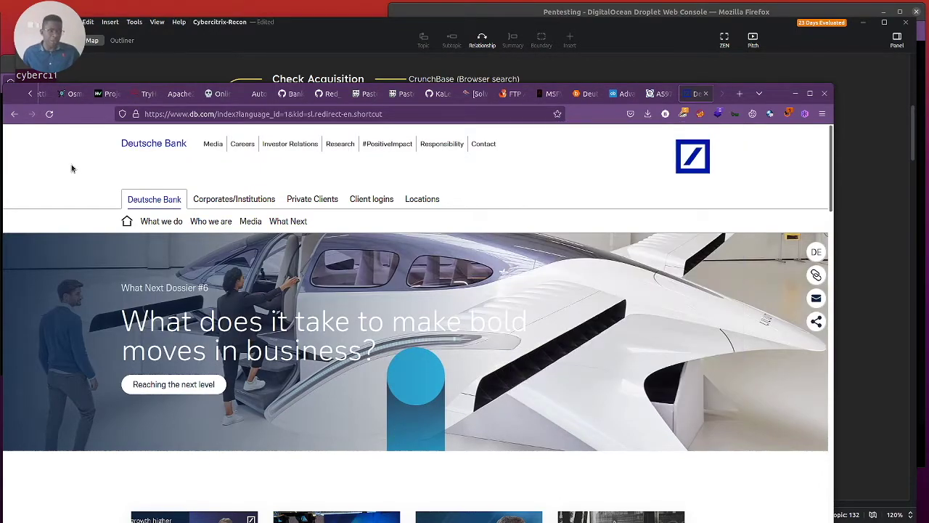
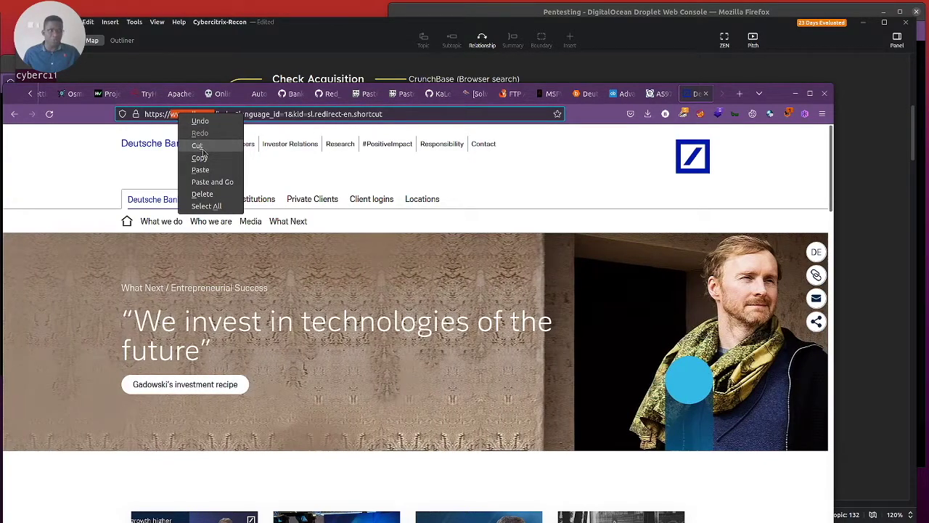
{"action": "left_click", "coordinate": [199, 158]}
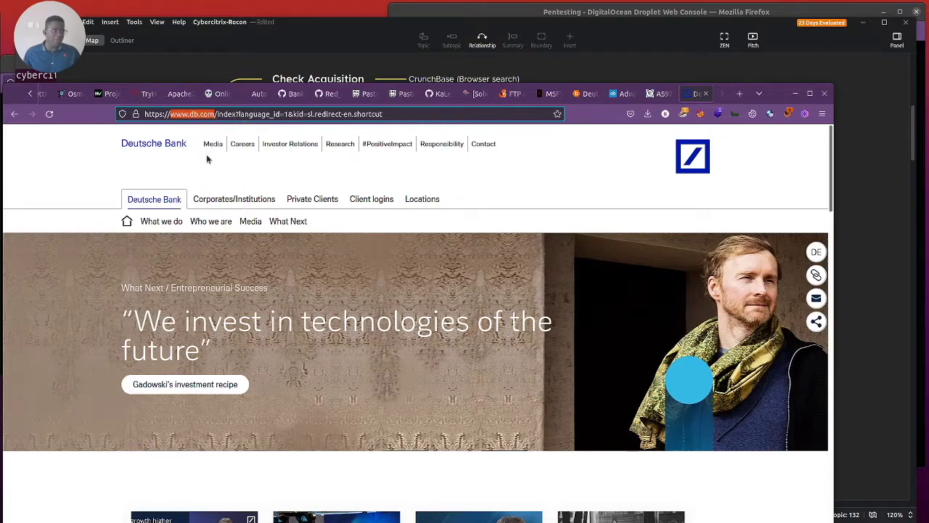
{"action": "left_click", "coordinate": [74, 94]}
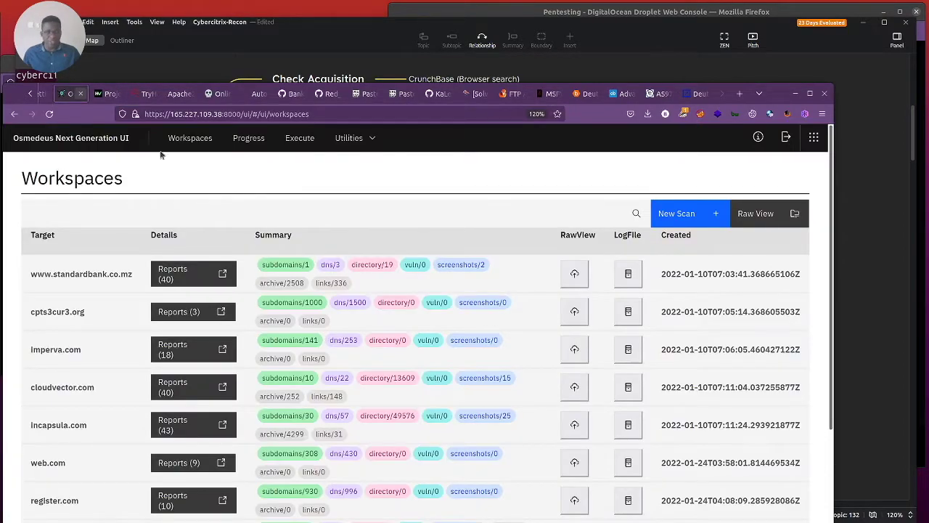
{"action": "scroll", "coordinate": [379, 383], "scroll_direction": "down", "scroll_amount": 4}
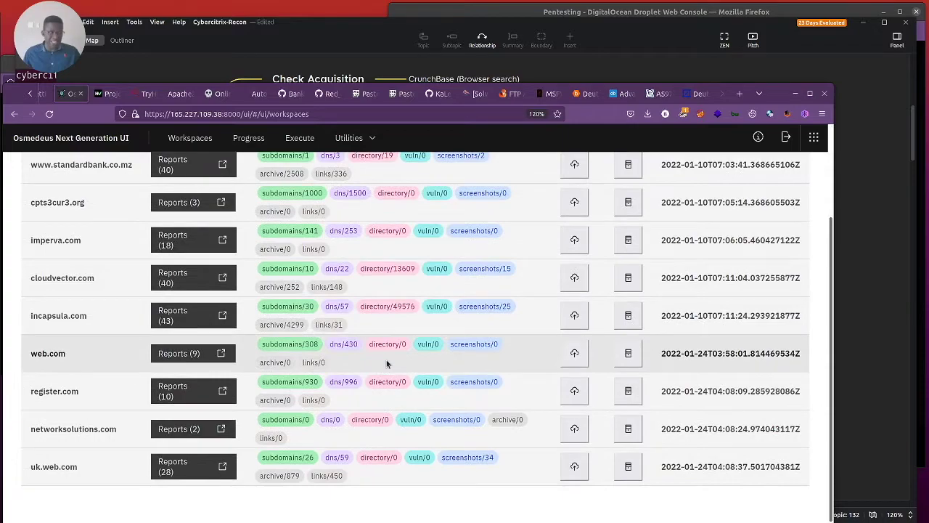
{"action": "scroll", "coordinate": [390, 359], "scroll_direction": "up", "scroll_amount": 4}
{"action": "scroll", "coordinate": [392, 308], "scroll_direction": "down", "scroll_amount": 1}
{"action": "scroll", "coordinate": [394, 306], "scroll_direction": "down", "scroll_amount": 2}
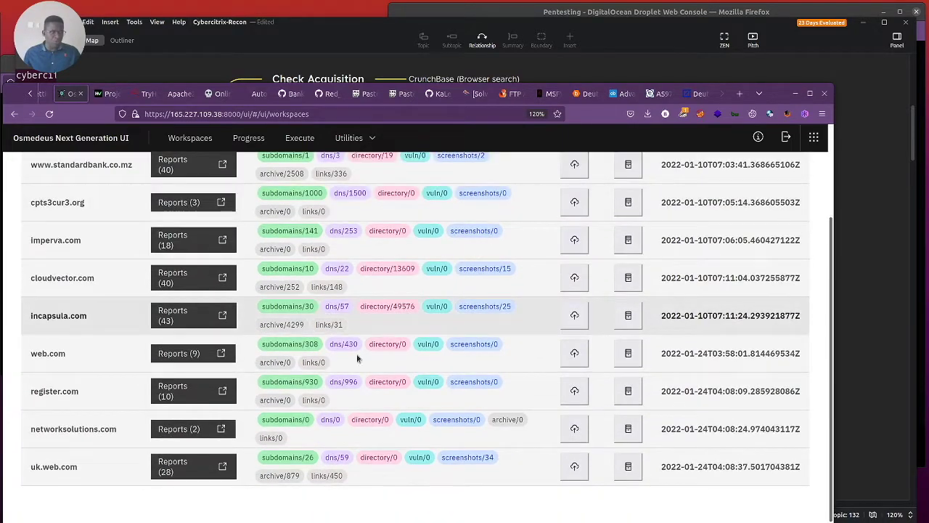
{"action": "scroll", "coordinate": [358, 289], "scroll_direction": "up", "scroll_amount": 3}
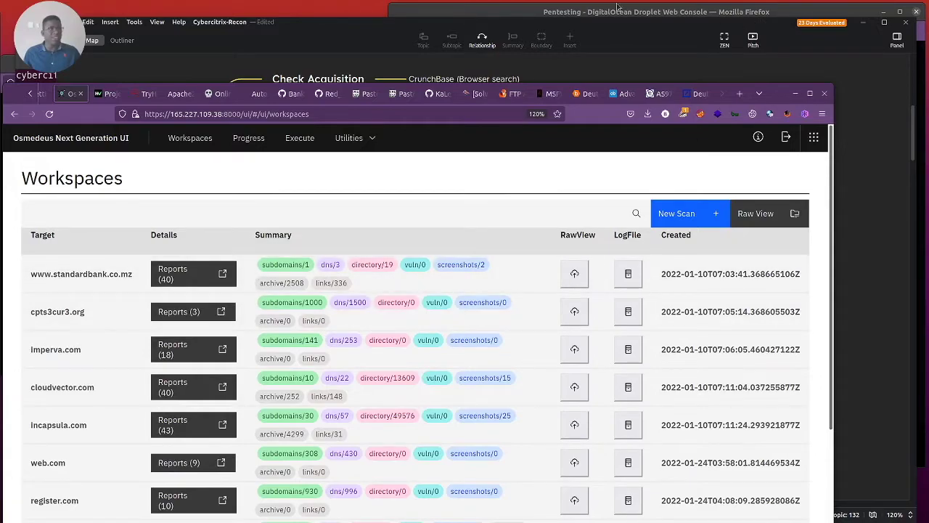
{"action": "left_click", "coordinate": [9, 76]}
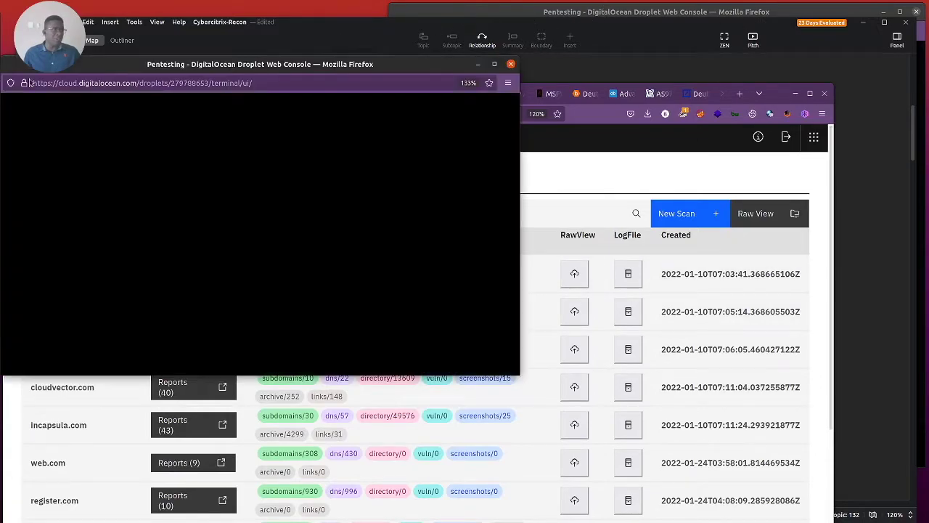
{"action": "left_click_drag", "start_coordinate": [279, 65], "coordinate": [381, 73]}
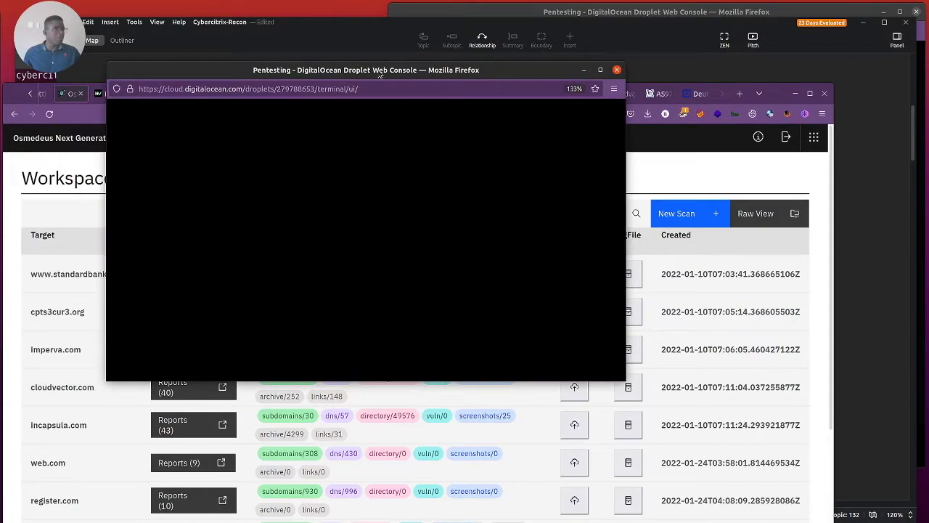
{"action": "left_click", "coordinate": [64, 132]}
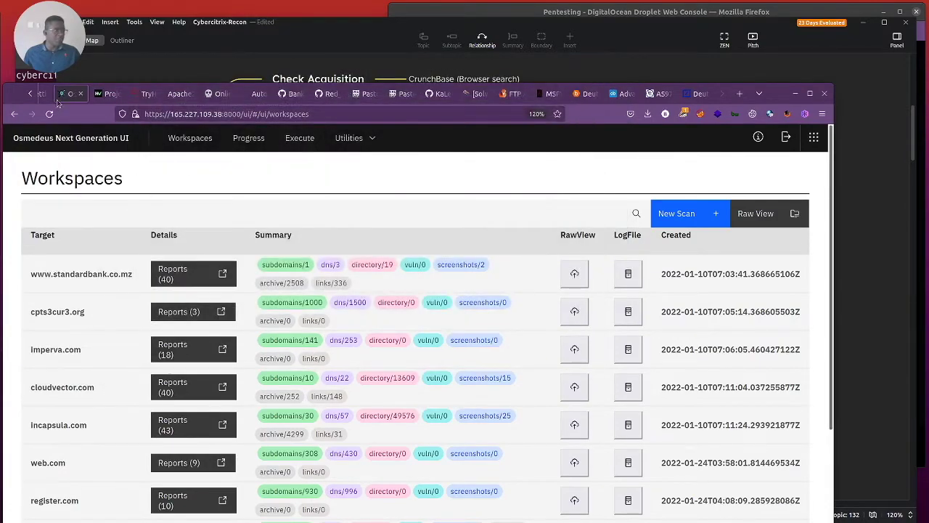
Open a web console for the Pentesting droplet from its DigitalOcean page and place the console window over the browser.
{"action": "double_click", "coordinate": [30, 94]}
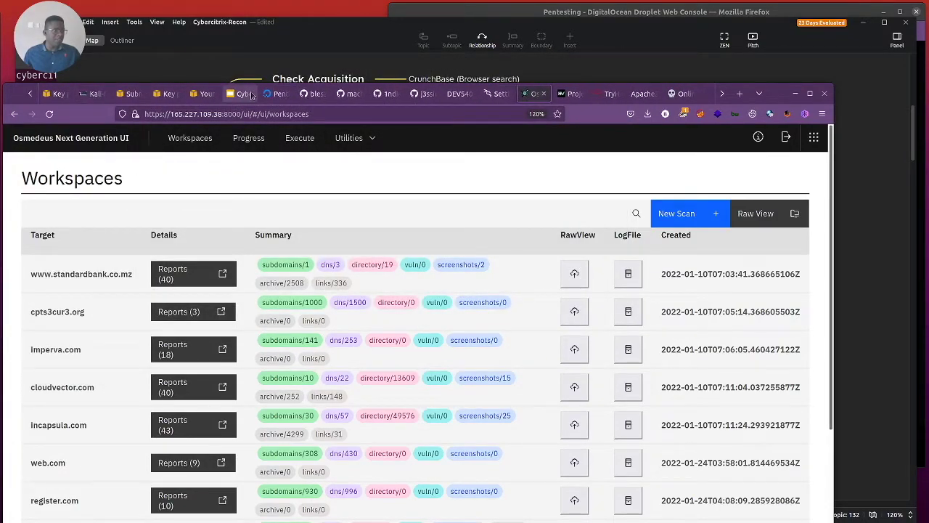
{"action": "left_click", "coordinate": [274, 93]}
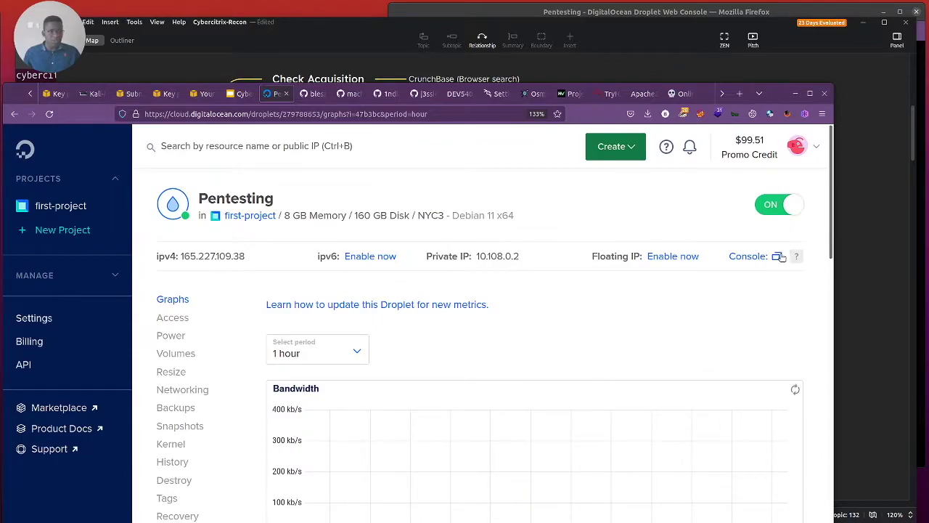
{"action": "left_click", "coordinate": [722, 94]}
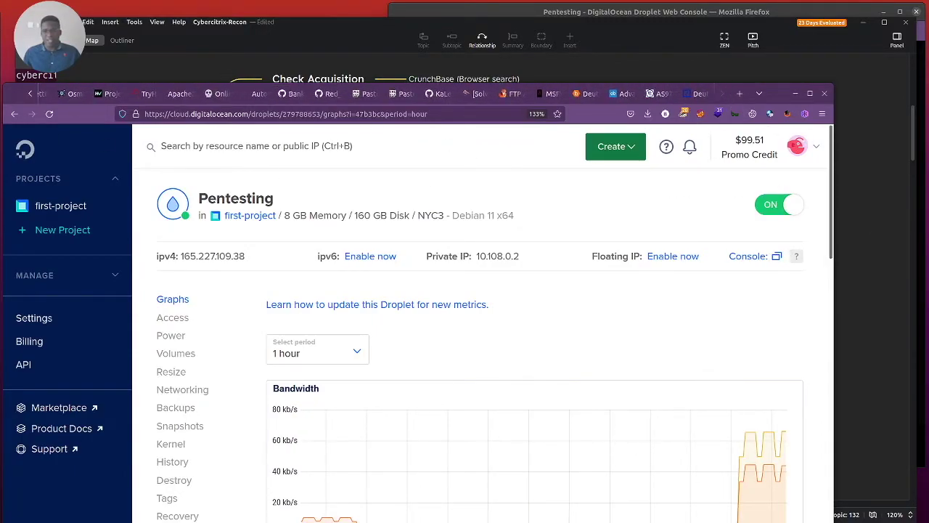
{"action": "left_click_drag", "start_coordinate": [0, 25], "coordinate": [454, 13]}
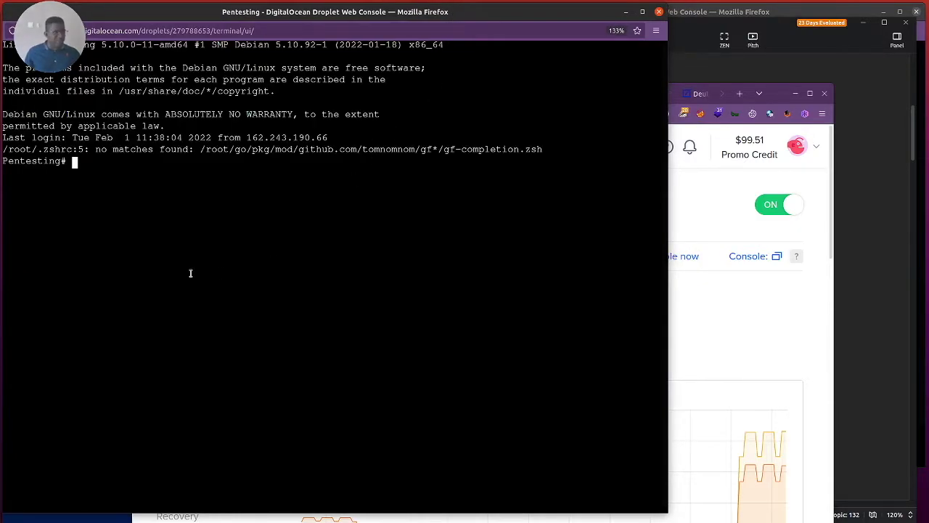
Run "osmedeus server" in the droplet's web console and suspend the process.
{"action": "type", "text": "osmediu"}
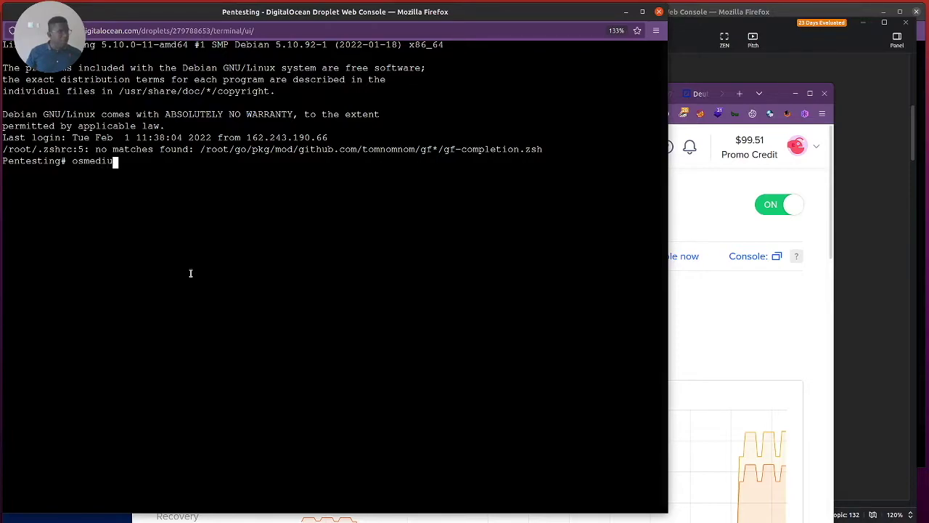
{"action": "type", "text": "eus server"}
{"action": "key", "text": "Return"}
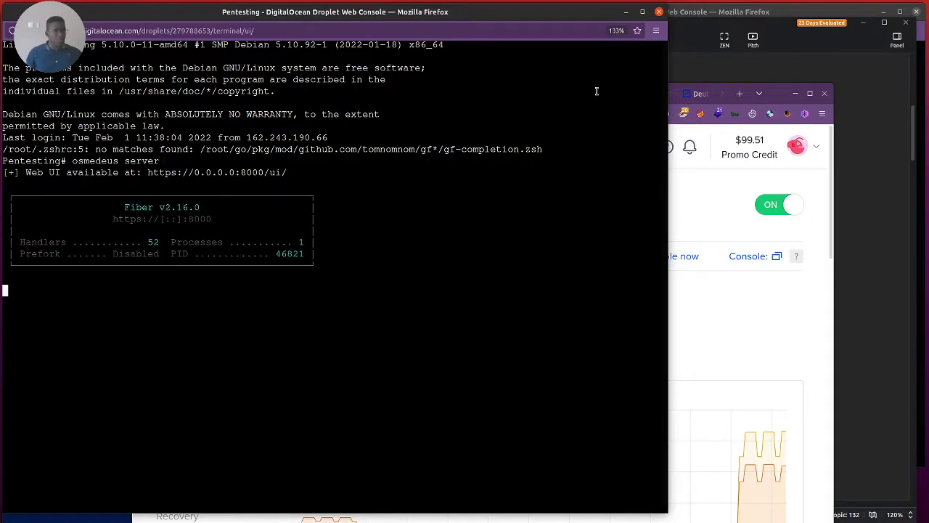
{"action": "key", "text": "ctrl+z"}
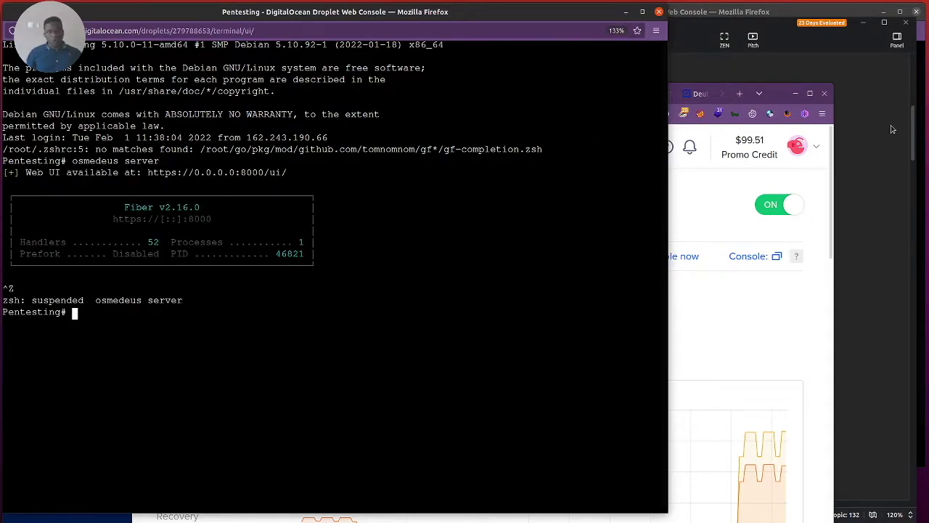
Put the console window away and reload the Osmedeus workspaces page in the browser.
{"action": "left_click", "coordinate": [626, 13]}
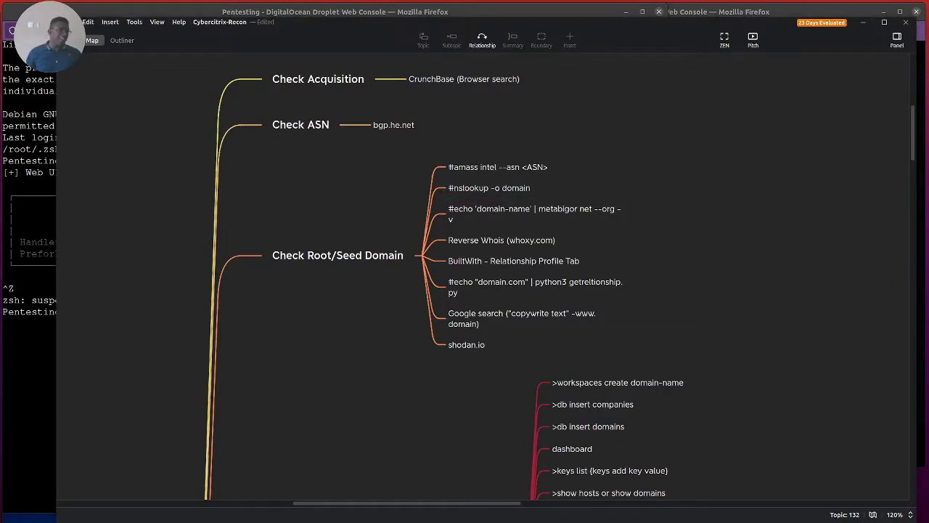
{"action": "key", "text": "alt+Tab"}
{"action": "left_click", "coordinate": [626, 13]}
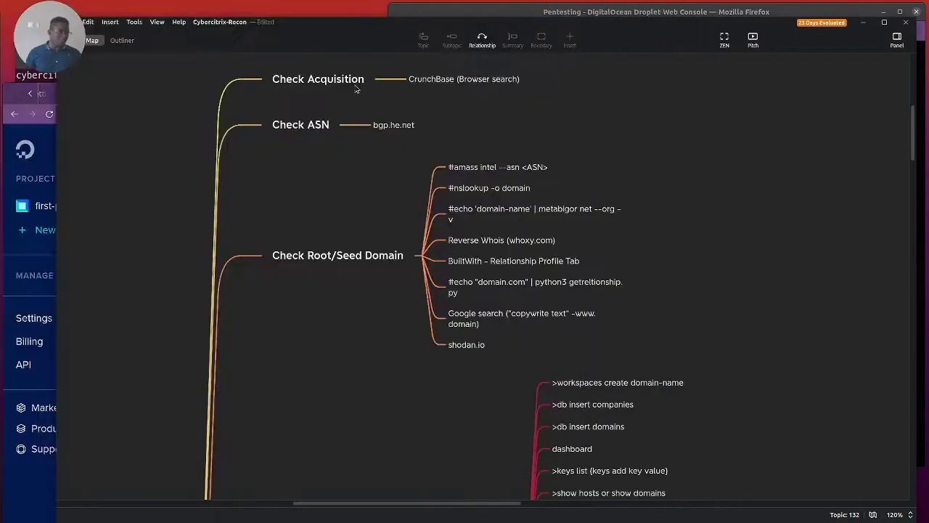
{"action": "left_click", "coordinate": [11, 89]}
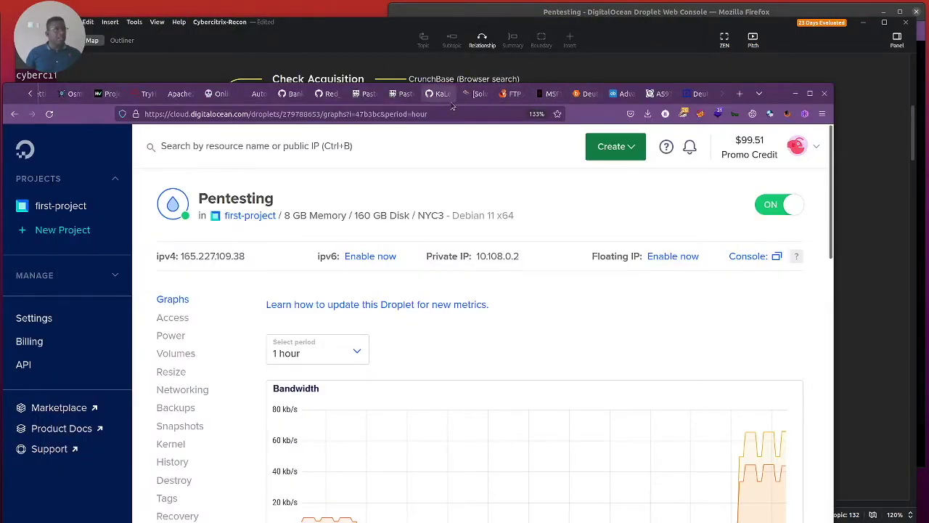
{"action": "left_click", "coordinate": [66, 93]}
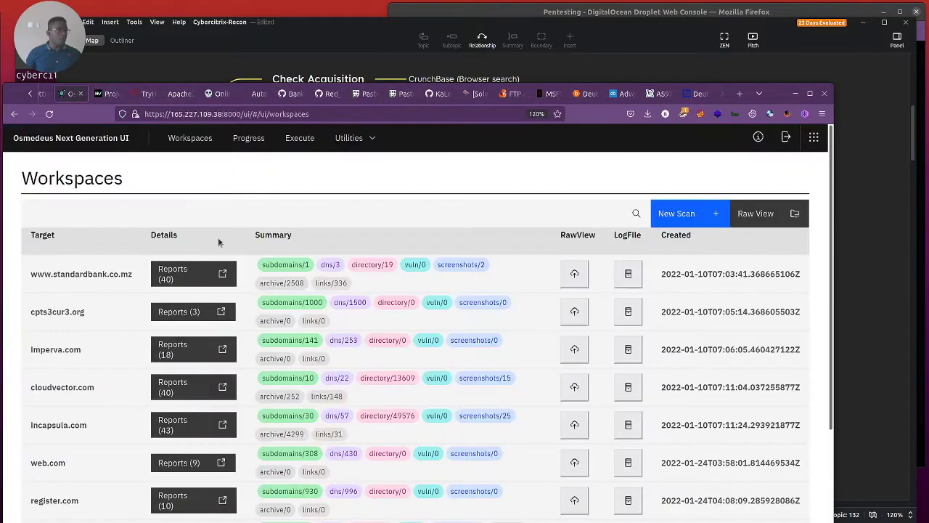
{"action": "left_click", "coordinate": [49, 114]}
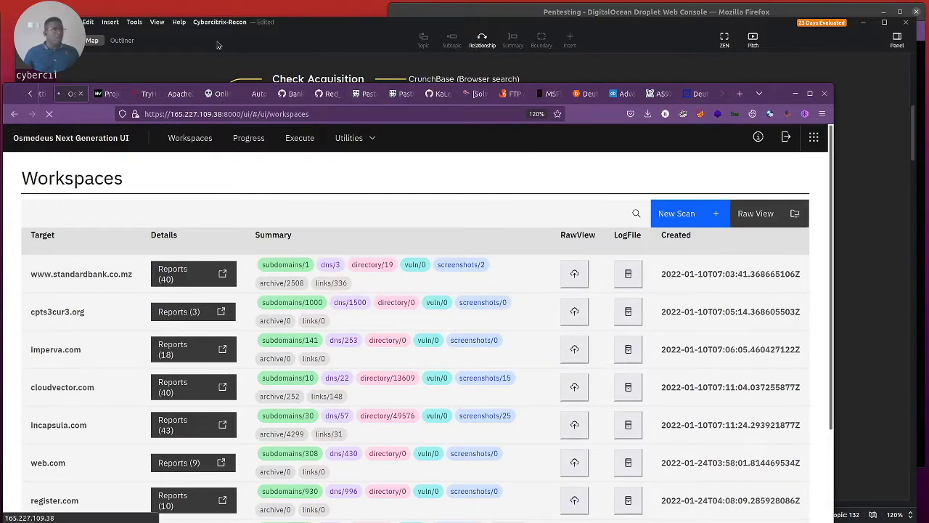
Bring back the droplet console that holds the amass intel output for AS9767.
{"action": "left_click", "coordinate": [643, 11]}
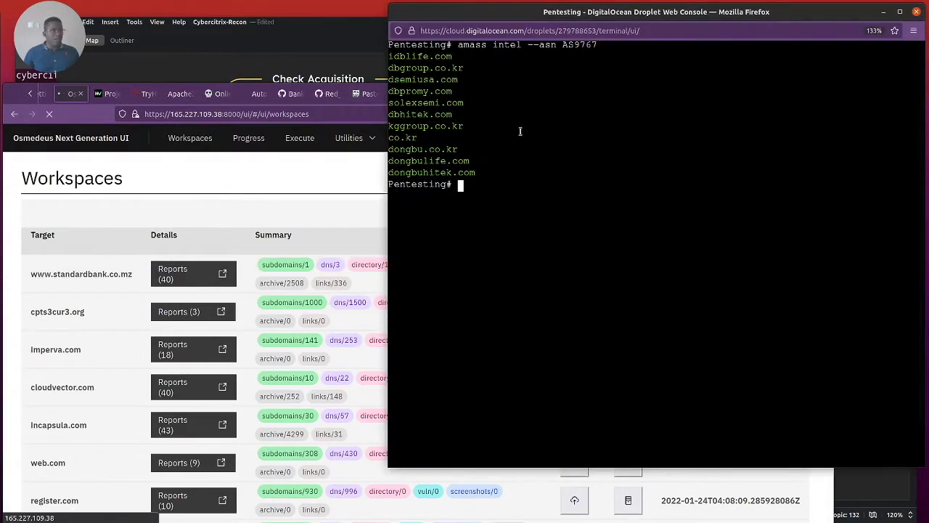
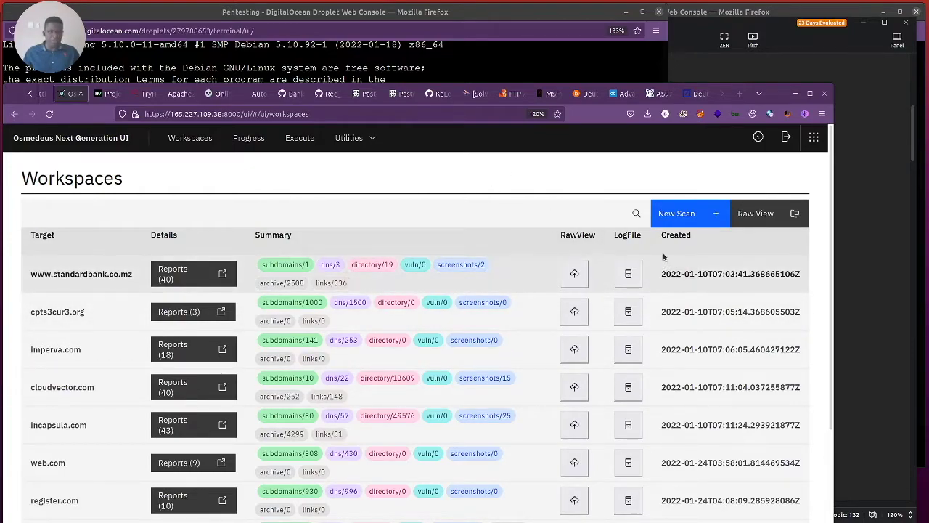
Start a new Osmedeus scan and choose the "general - run normal routine" flow for it.
{"action": "left_click", "coordinate": [701, 214]}
{"action": "left_click", "coordinate": [197, 233]}
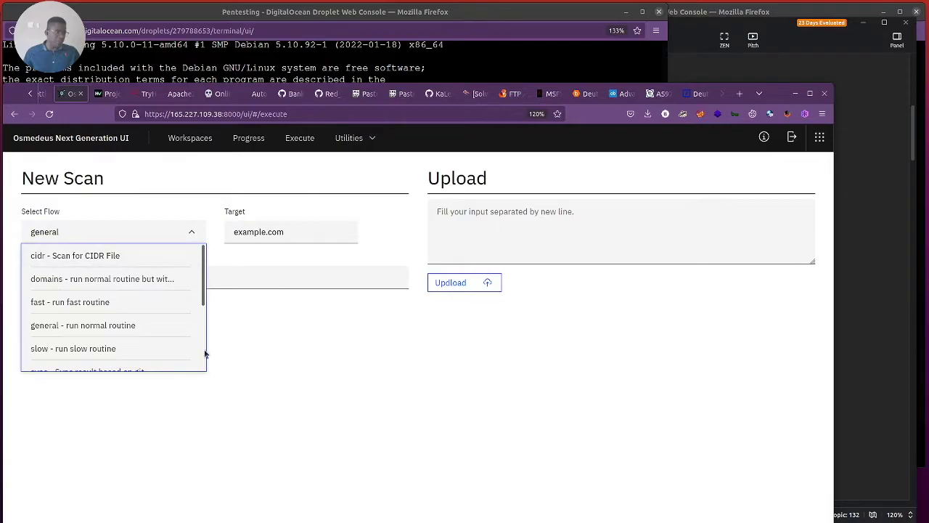
{"action": "left_click", "coordinate": [92, 326]}
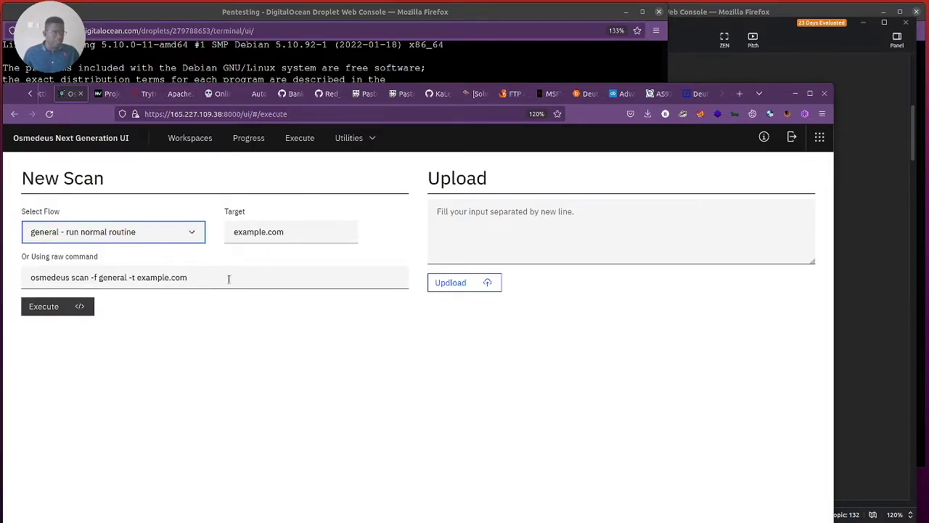
Look over the Execute page and the Scan Progress list of Osmedeus scans, ending on the scan form.
{"action": "left_click", "coordinate": [302, 143]}
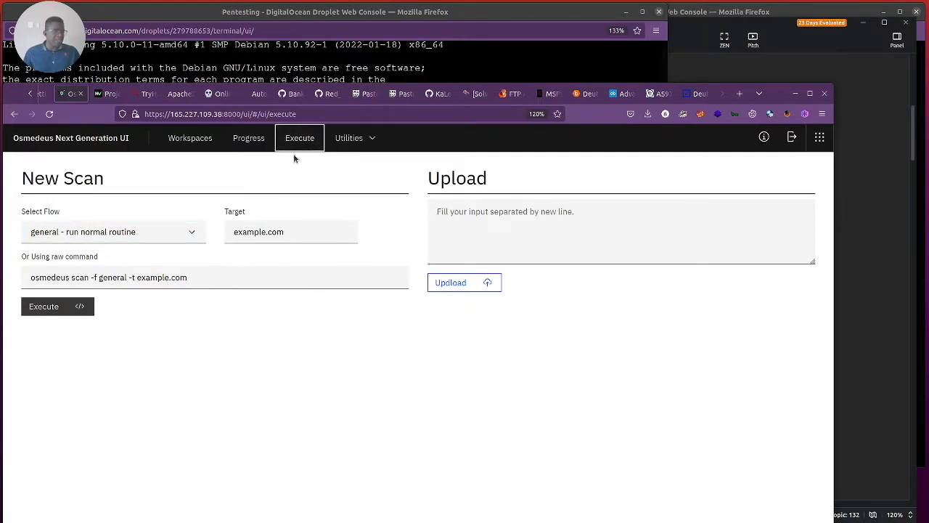
{"action": "left_click", "coordinate": [249, 139]}
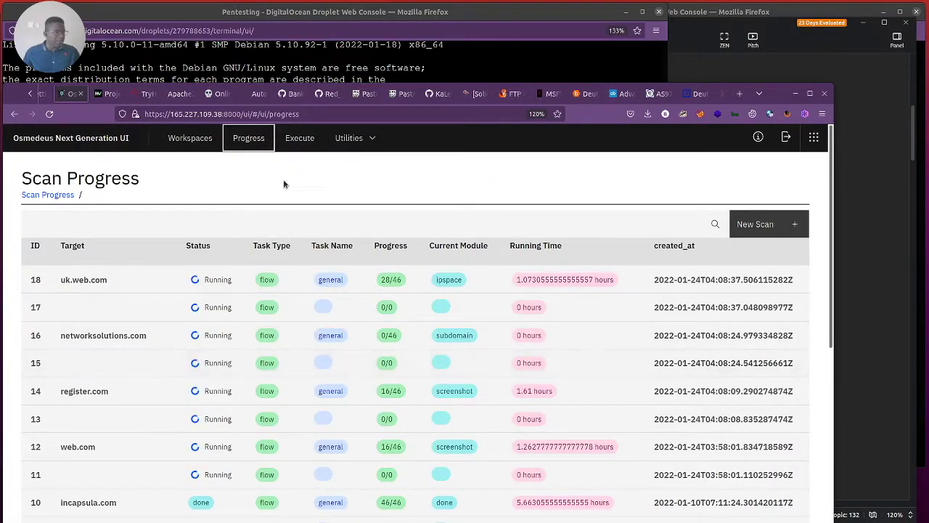
{"action": "left_click", "coordinate": [301, 138]}
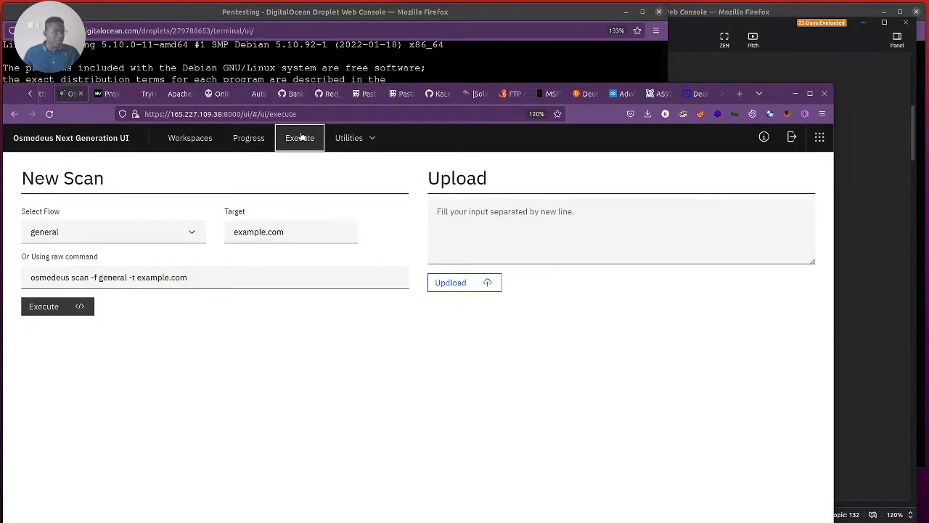
Examine the list of Osmedeus flows with their descriptions and modules, including the general routine.
{"action": "left_click", "coordinate": [354, 138]}
{"action": "left_click", "coordinate": [356, 194]}
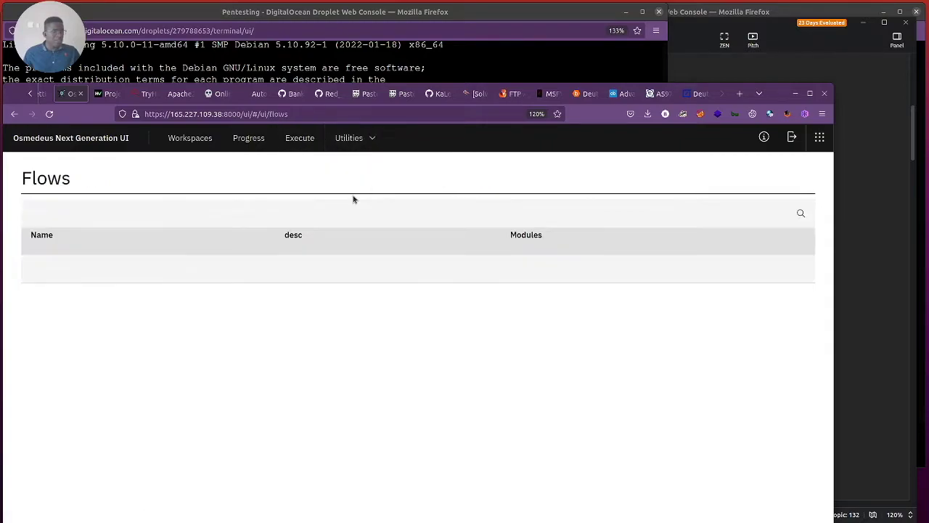
{"action": "scroll", "coordinate": [108, 355], "scroll_direction": "down", "scroll_amount": 2}
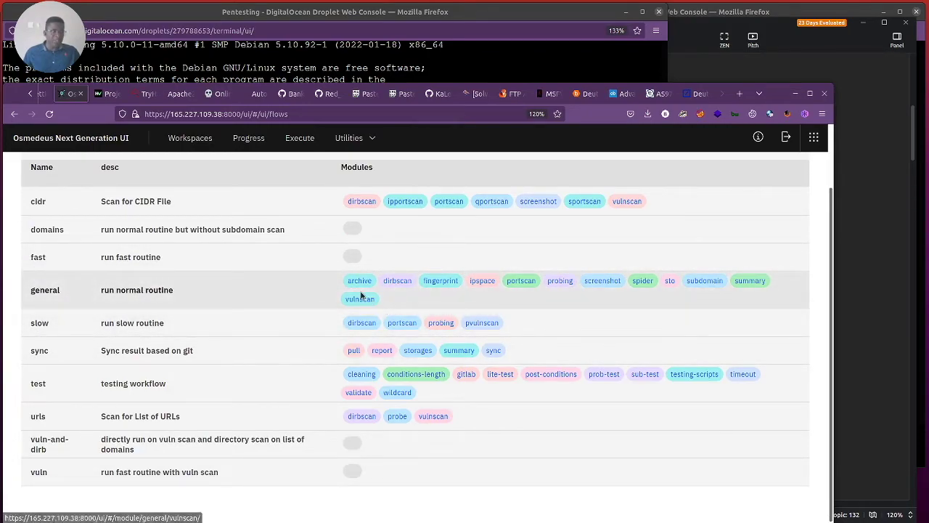
{"action": "left_click", "coordinate": [193, 138]}
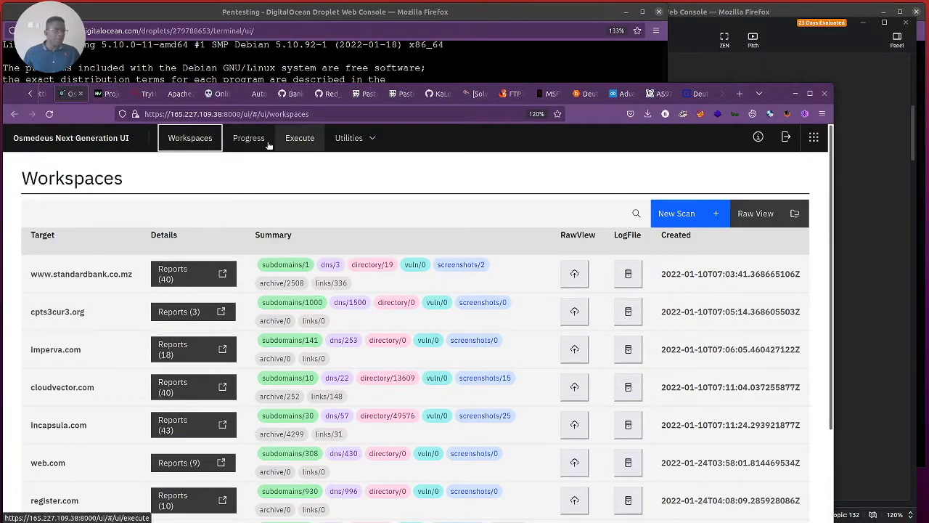
{"action": "left_click", "coordinate": [683, 214]}
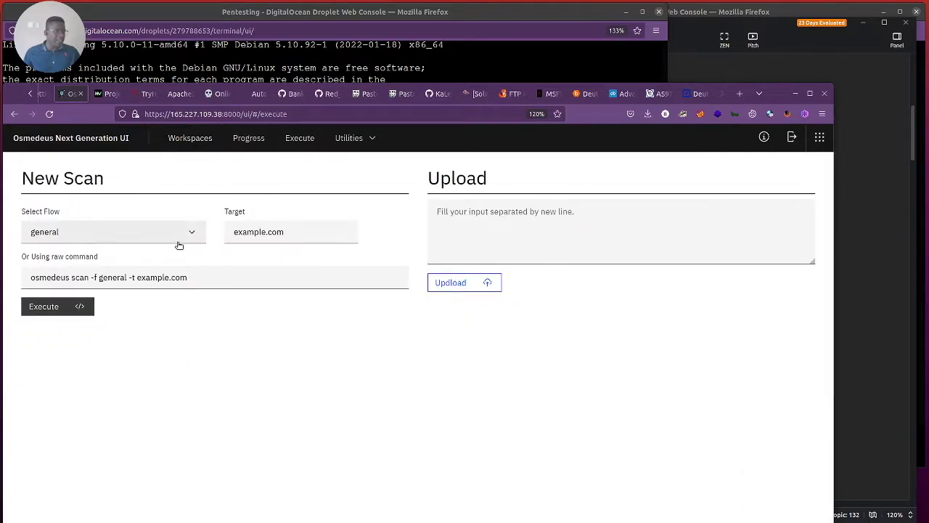
{"action": "triple_click", "coordinate": [356, 234]}
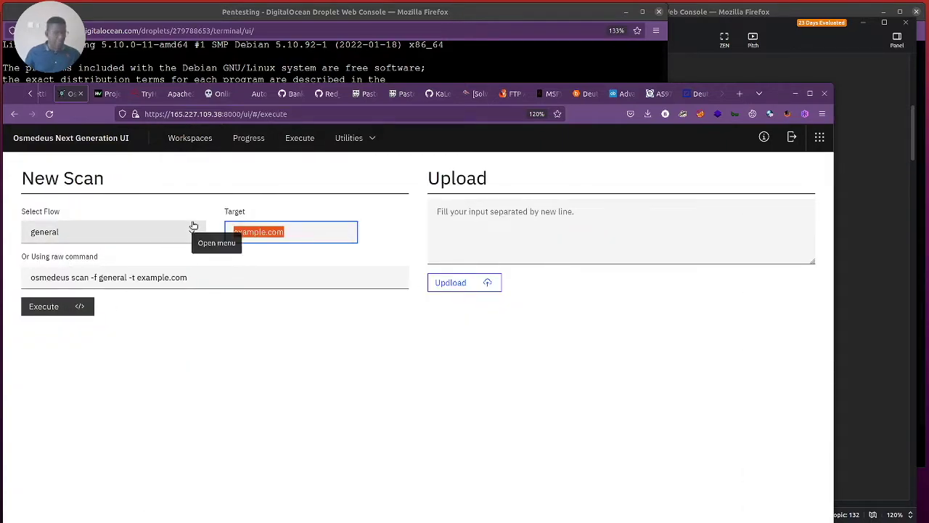
{"action": "type", "text": "www.db.com"}
{"action": "left_click", "coordinate": [44, 305]}
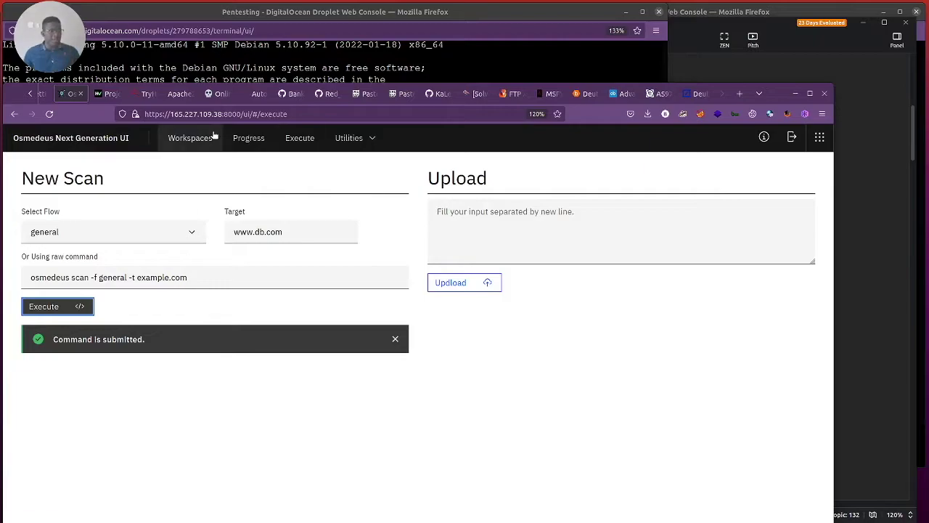
{"action": "left_click", "coordinate": [203, 139]}
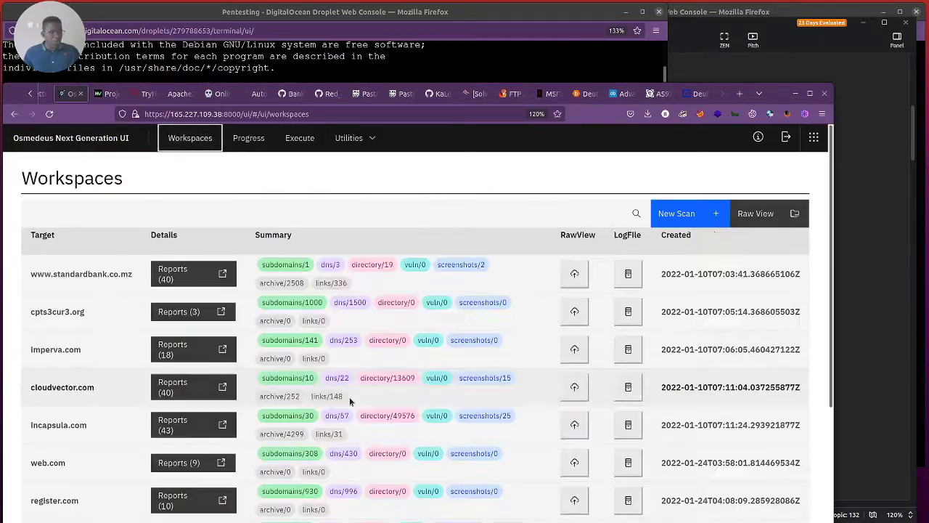
{"action": "scroll", "coordinate": [321, 400], "scroll_direction": "down", "scroll_amount": 5}
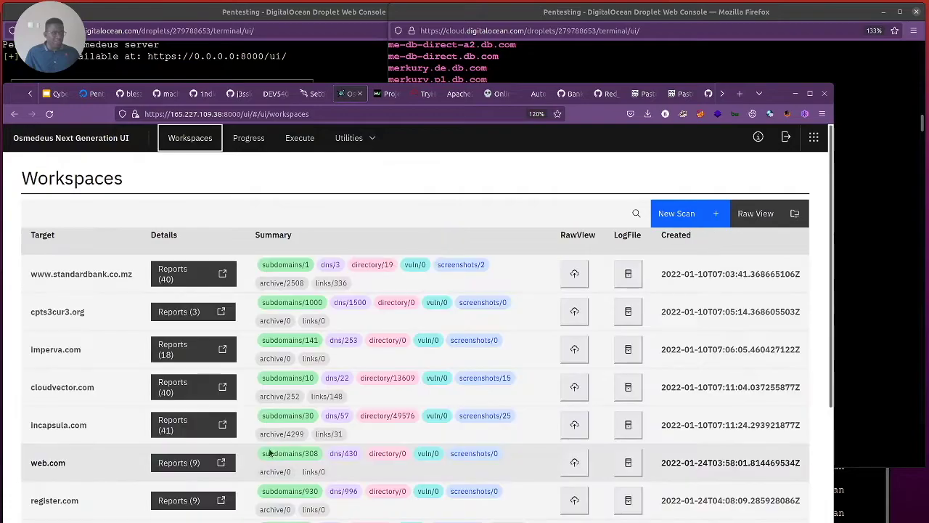
{"action": "scroll", "coordinate": [256, 465], "scroll_direction": "down", "scroll_amount": 5}
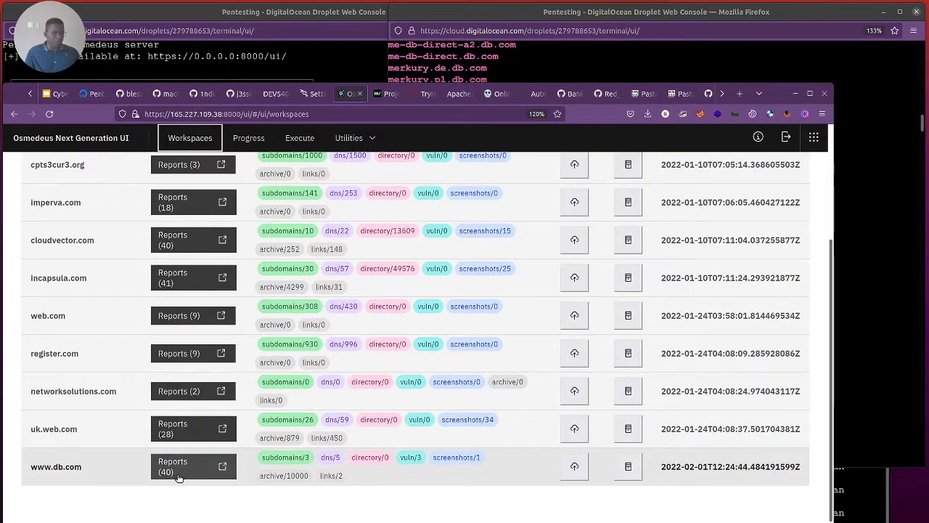
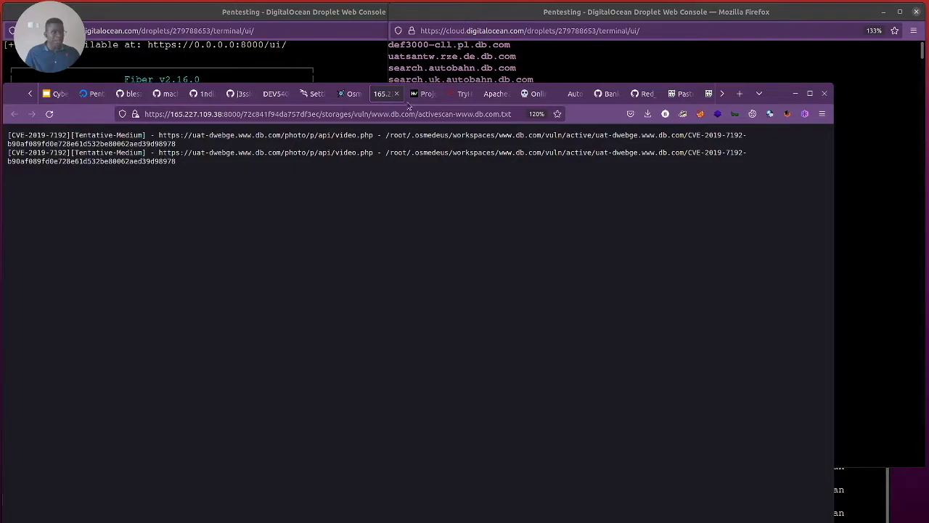
{"action": "left_click", "coordinate": [397, 94]}
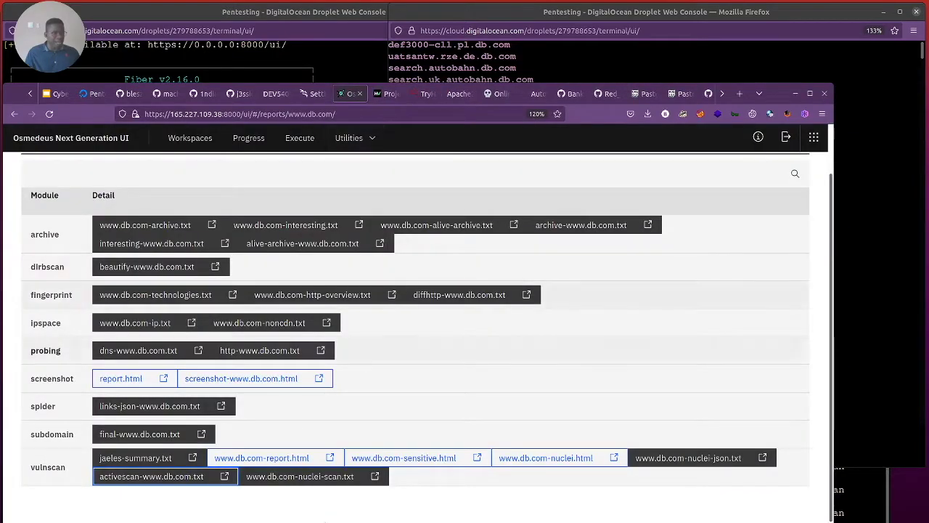
{"action": "left_click", "coordinate": [569, 467]}
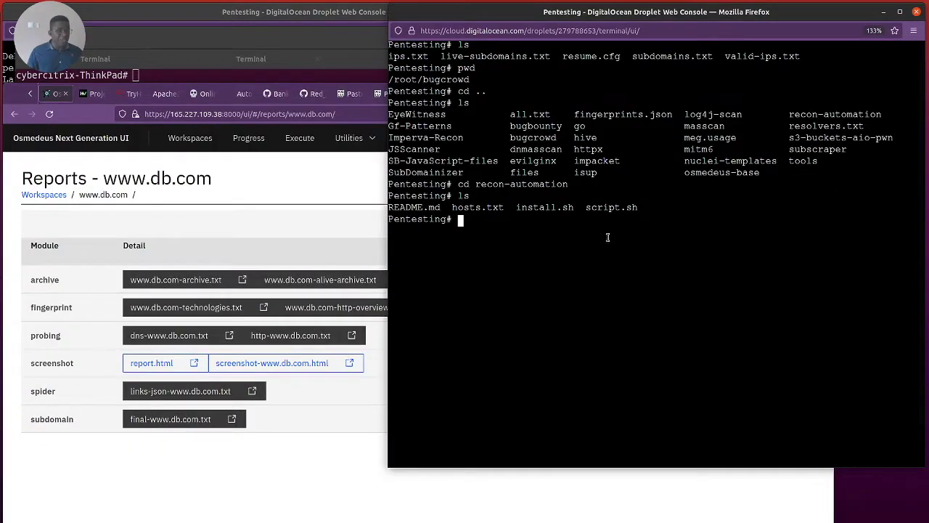
Switch to the DigitalOcean droplet's web console and run script.sh from the recon-automation folder.
{"action": "type", "text": "scr"}
{"action": "key", "text": "Tab"}
{"action": "key", "text": "Return"}
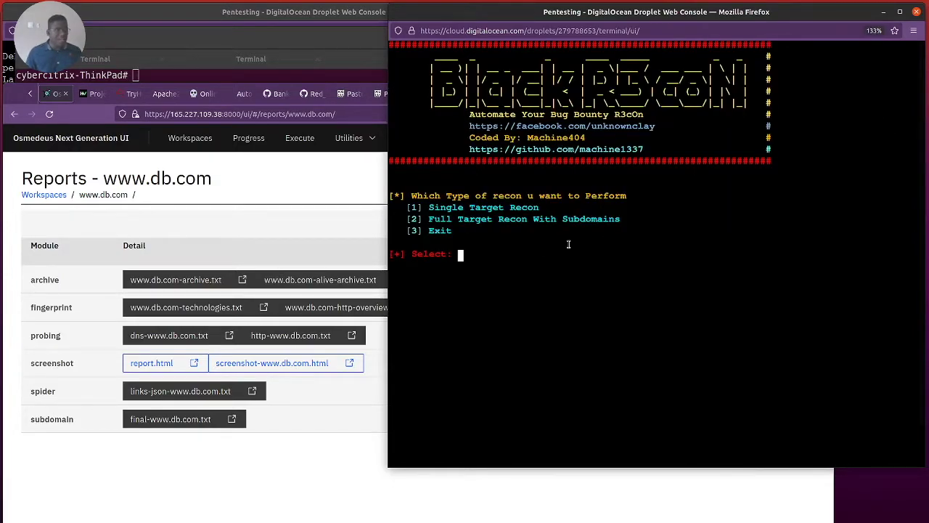
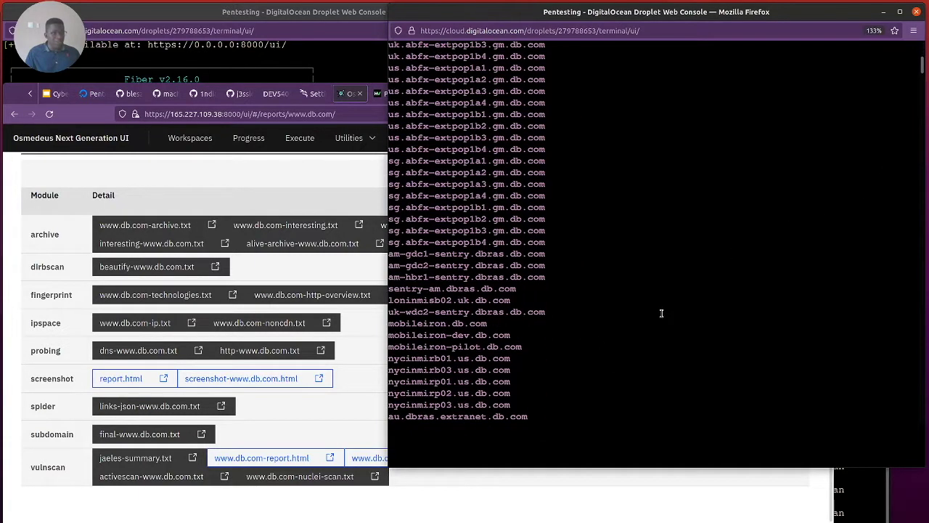
Review the db.com subdomains listed in the recon script's console output through to its latest line.
{"action": "scroll", "coordinate": [660, 314], "scroll_direction": "down", "scroll_amount": 15}
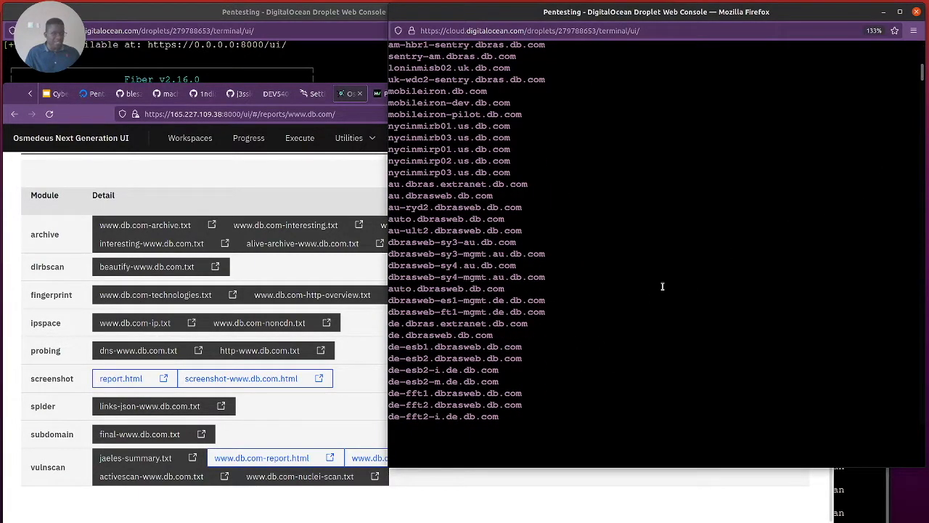
{"action": "scroll", "coordinate": [662, 286], "scroll_direction": "down", "scroll_amount": 15}
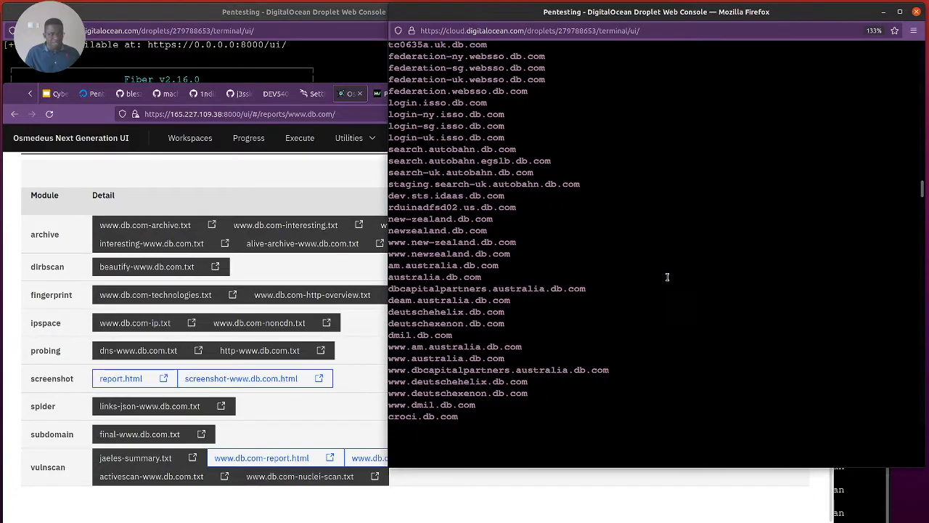
{"action": "scroll", "coordinate": [668, 276], "scroll_direction": "down", "scroll_amount": 15}
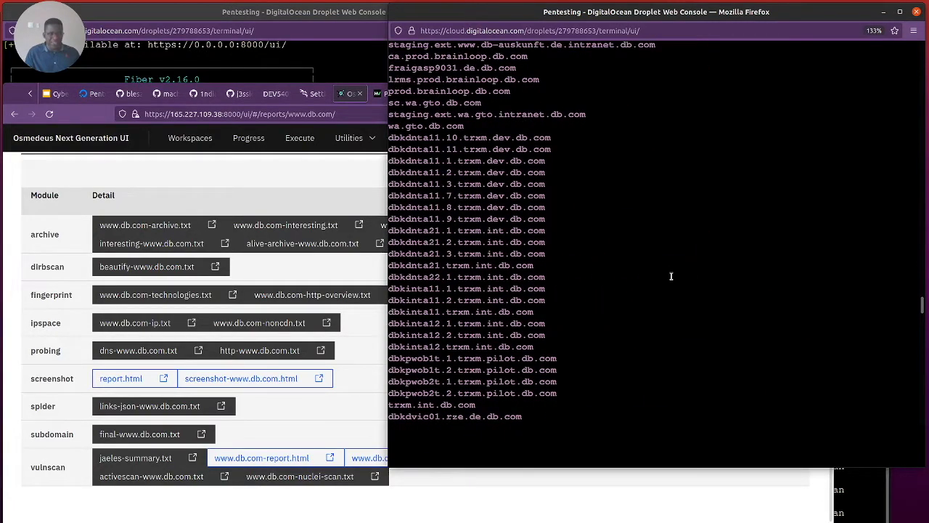
{"action": "scroll", "coordinate": [671, 278], "scroll_direction": "down", "scroll_amount": 10}
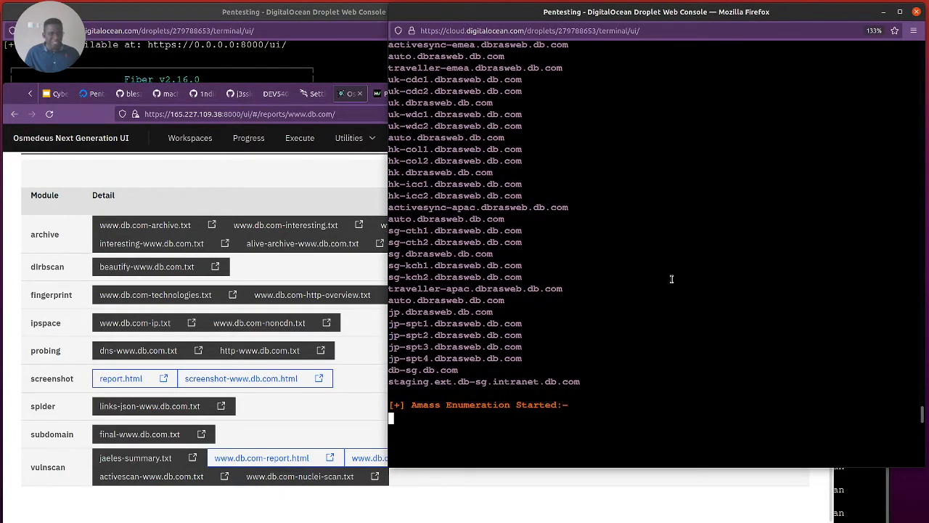
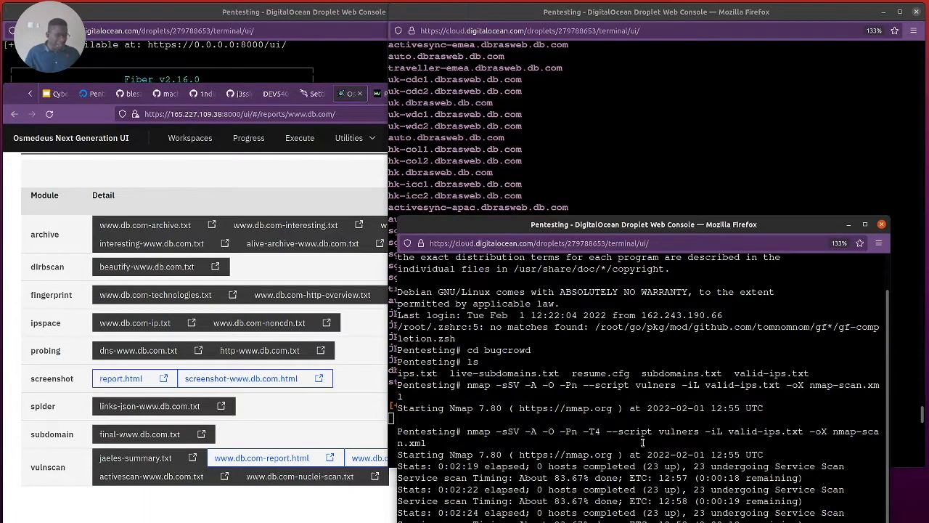
Reposition the console window running the Nmap vulners scan of valid-ips.txt so that its latest output lines fit on the screen.
{"action": "left_click_drag", "start_coordinate": [777, 220], "coordinate": [785, 201]}
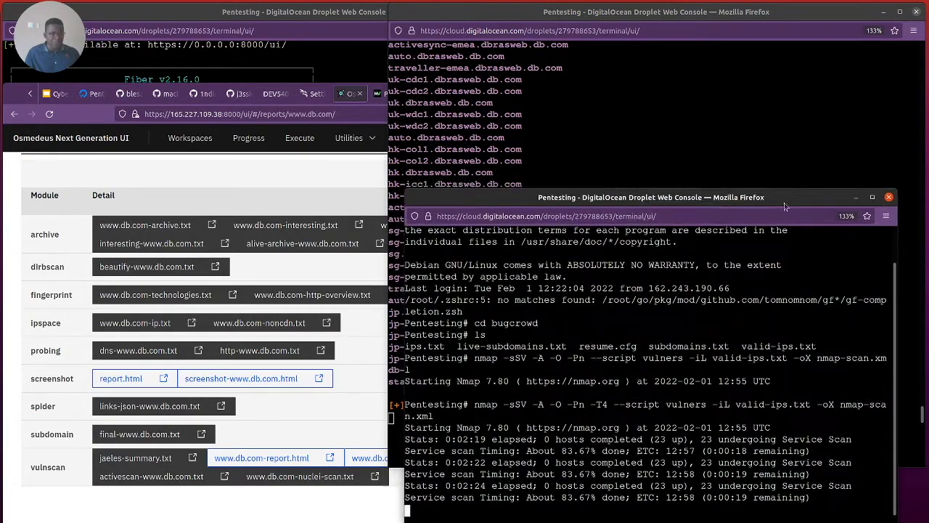
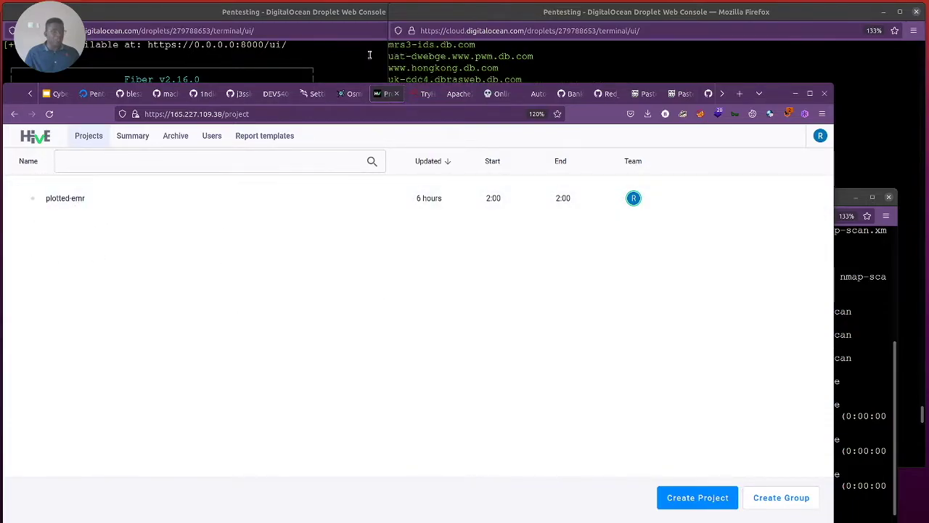
Bring the droplet console window listing the enumerated db.com subdomains to the front to examine its latest output.
{"action": "left_click", "coordinate": [580, 47]}
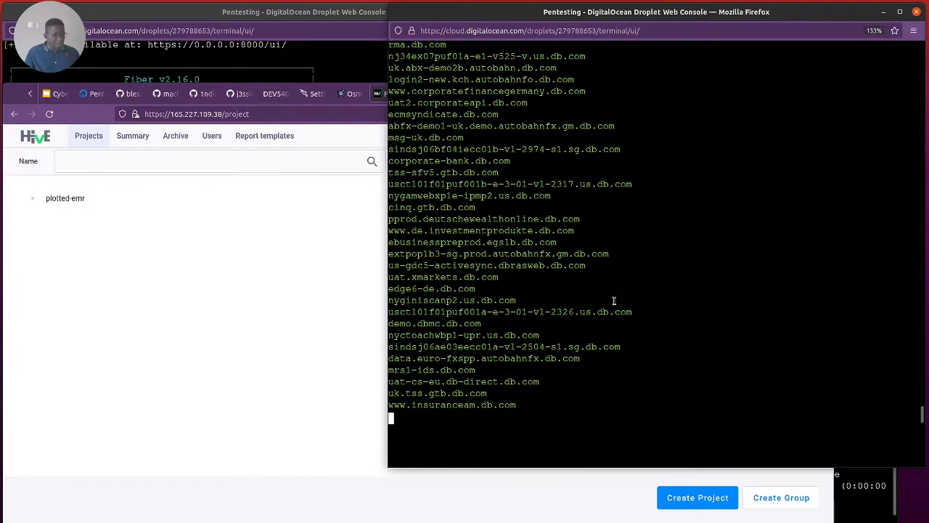
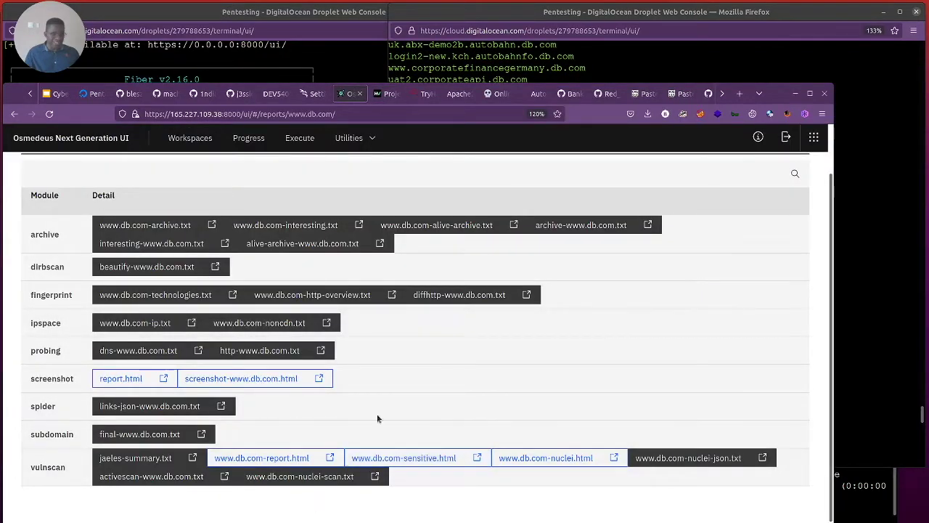
Bring the droplet console running the Nmap vulners scan to the front and list the working directory's files with ls.
{"action": "left_click", "coordinate": [864, 493]}
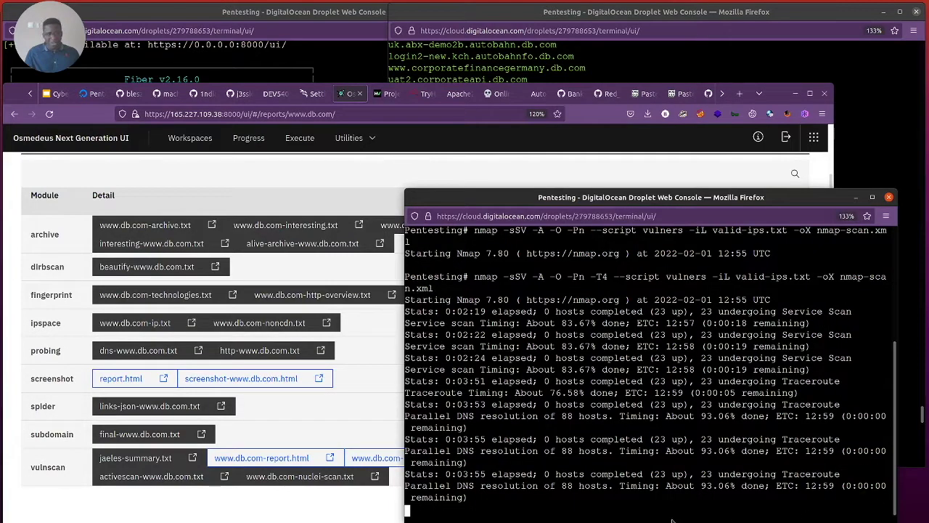
{"action": "left_click", "coordinate": [267, 507]}
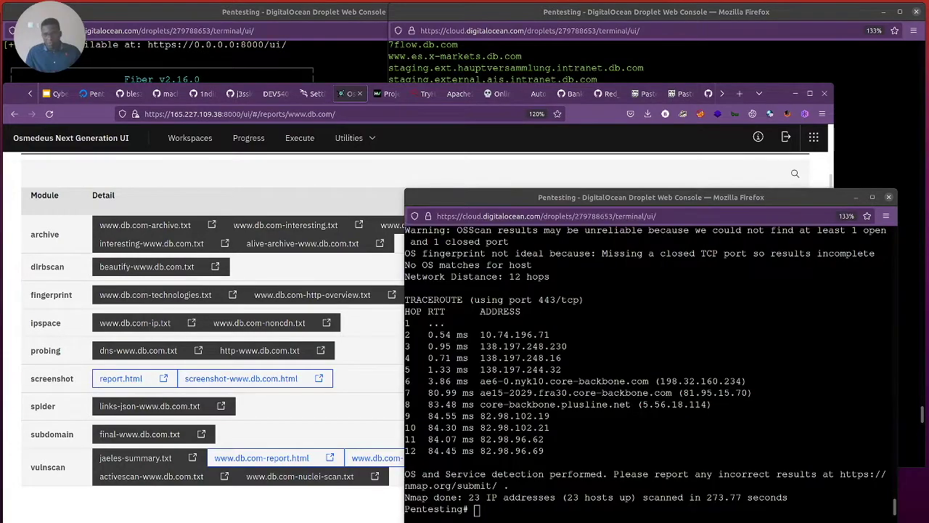
{"action": "left_click", "coordinate": [482, 503]}
{"action": "type", "text": "ls"}
{"action": "key", "text": "Return"}
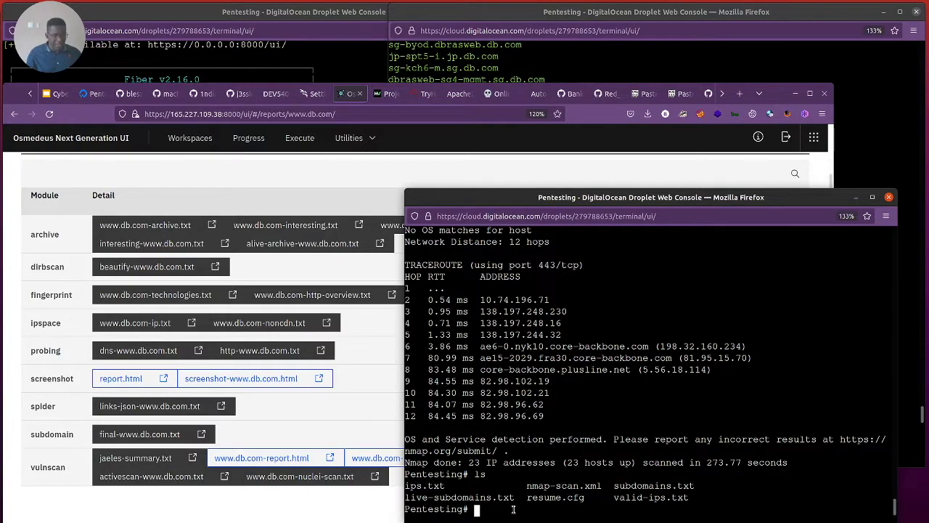
Serve the directory containing the scan files over HTTP on port 9090 with python3 -m http.server 9090.
{"action": "type", "text": "pyt"}
{"action": "key", "text": "ctrl+l"}
{"action": "type", "text": "hon3 -m"}
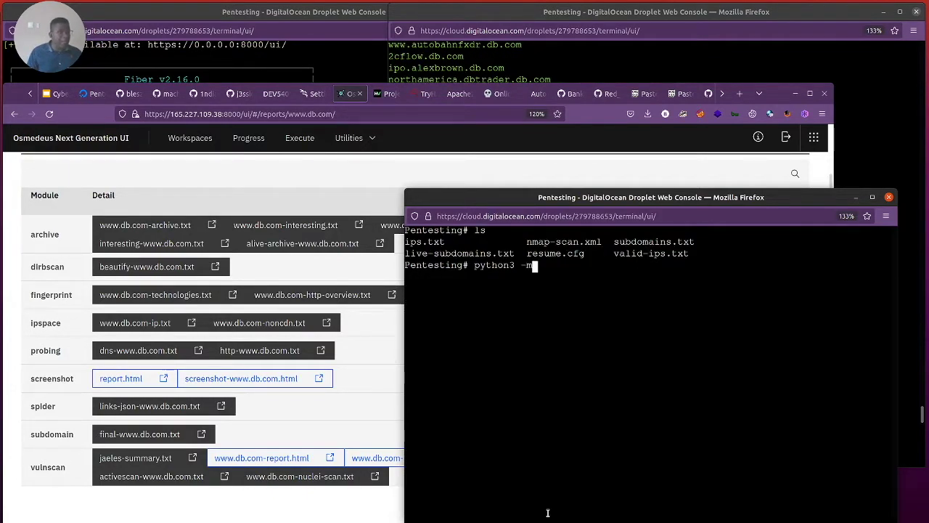
{"action": "type", "text": " http.se"}
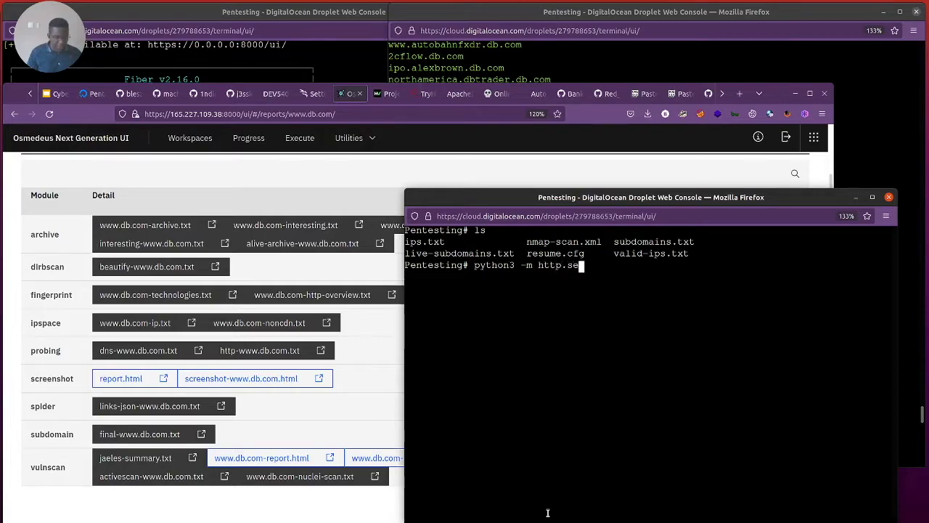
{"action": "type", "text": "rver 9090"}
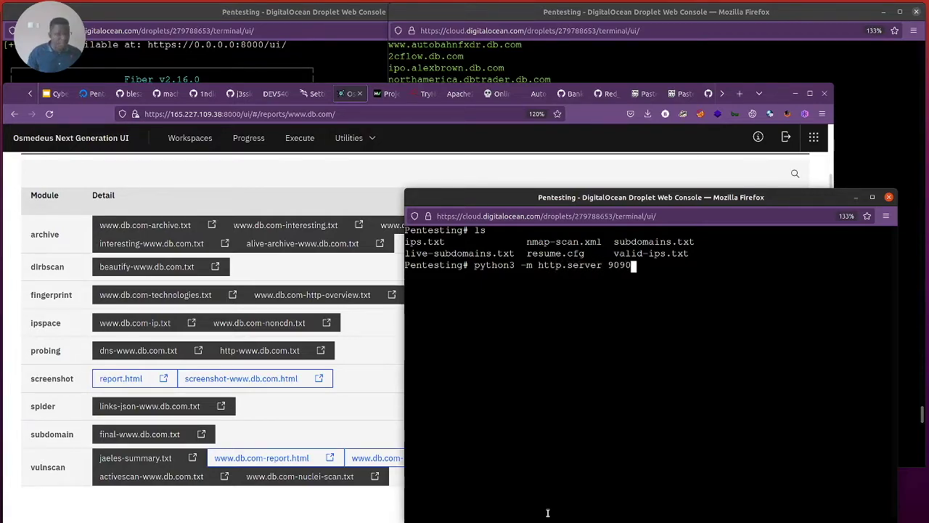
{"action": "key", "text": "Return"}
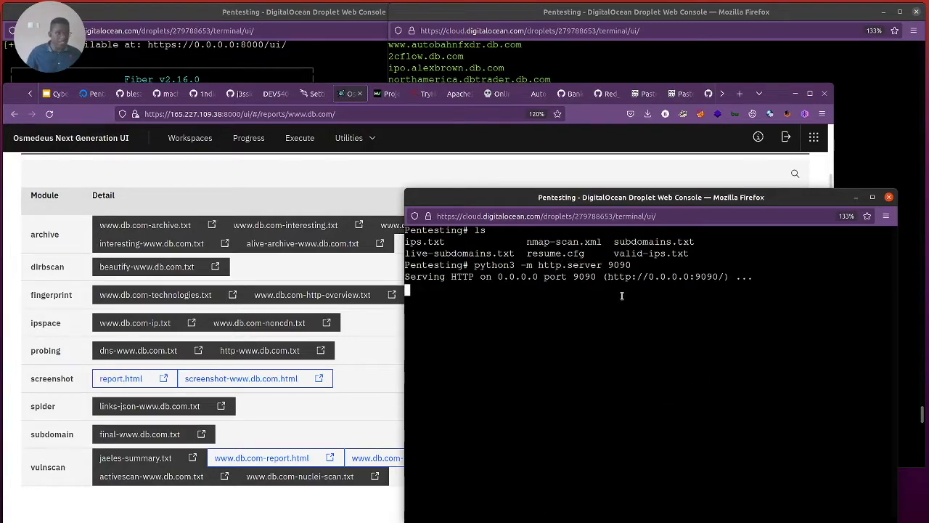
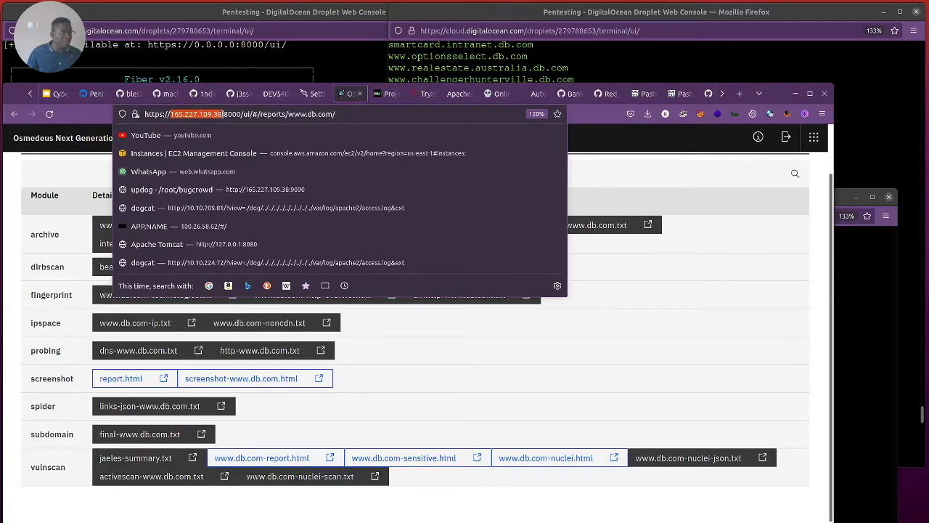
Copy the droplet's IP address, 165.227.109.38, from the Osmedeus report URL and switch to the local Terminal.
{"action": "right_click", "coordinate": [217, 115]}
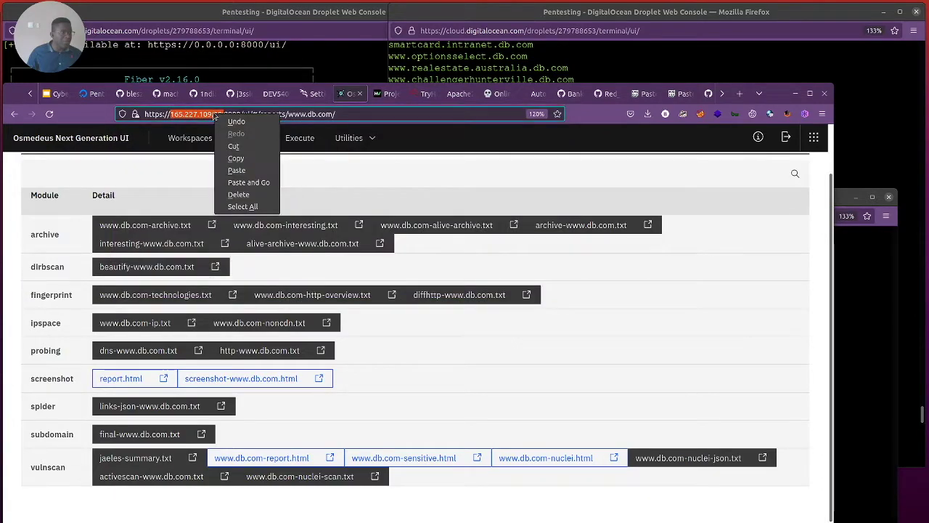
{"action": "left_click", "coordinate": [236, 159]}
{"action": "key", "text": "alt+Tab"}
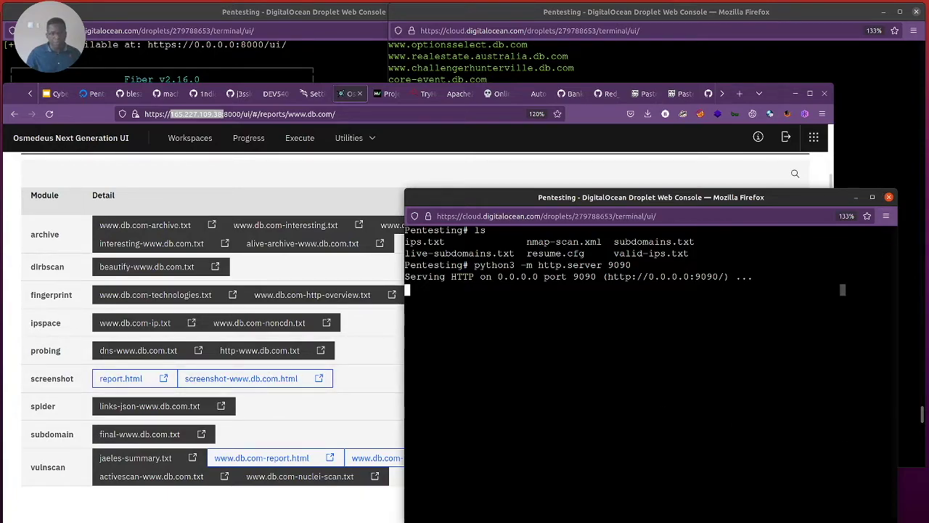
{"action": "key", "text": "alt+Tab"}
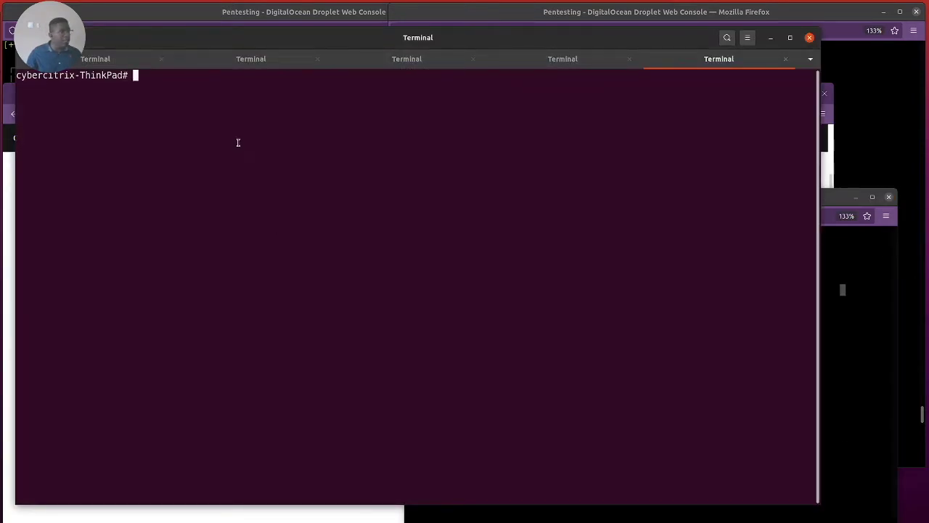
List the files in the local terminal's current directory with ls and print its path with pwd.
{"action": "type", "text": "ls"}
{"action": "key", "text": "Return"}
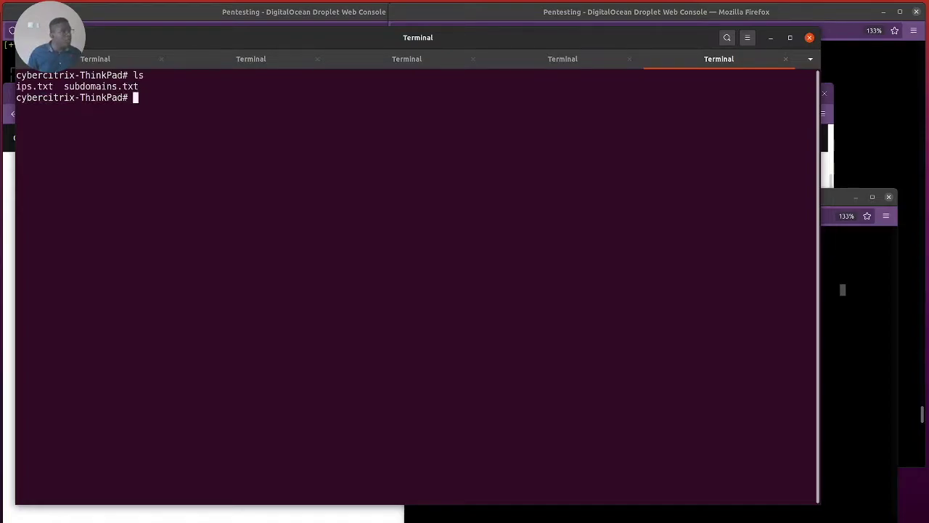
{"action": "type", "text": "pwd"}
{"action": "key", "text": "Return"}
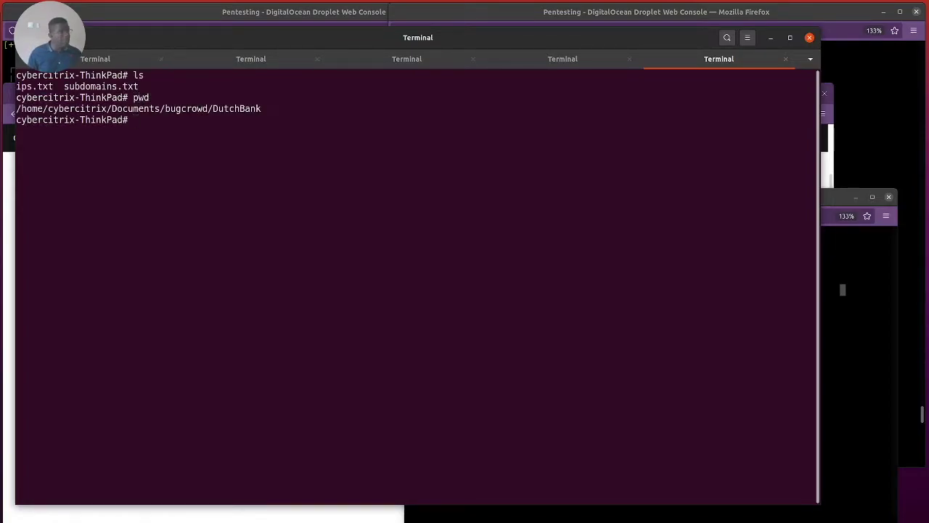
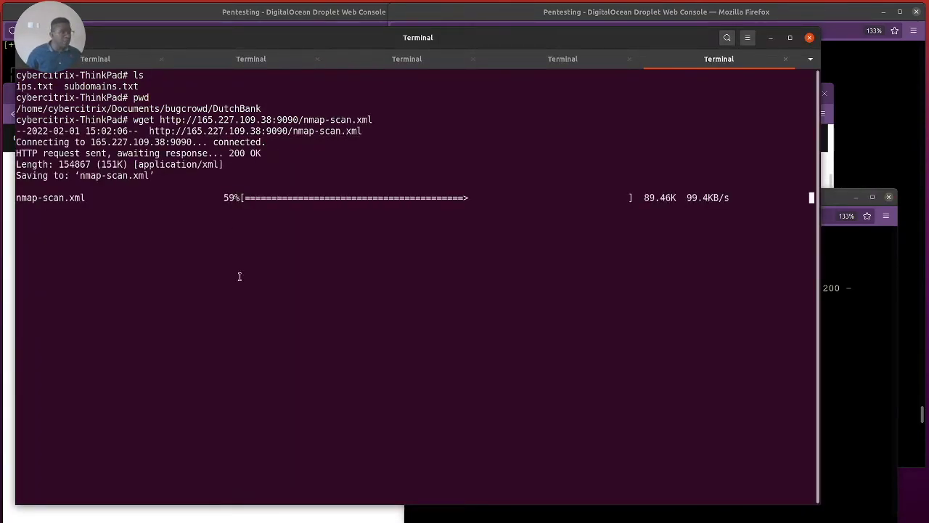
List the local directory's files, print the contents of nmap-scan.xml with cat, and clear the terminal.
{"action": "type", "text": "ls"}
{"action": "key", "text": "Return"}
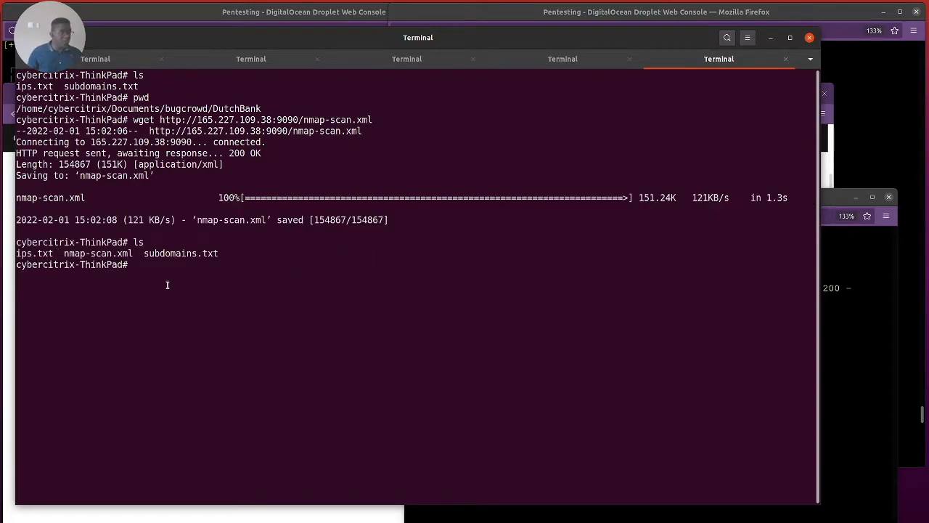
{"action": "type", "text": "cat nm"}
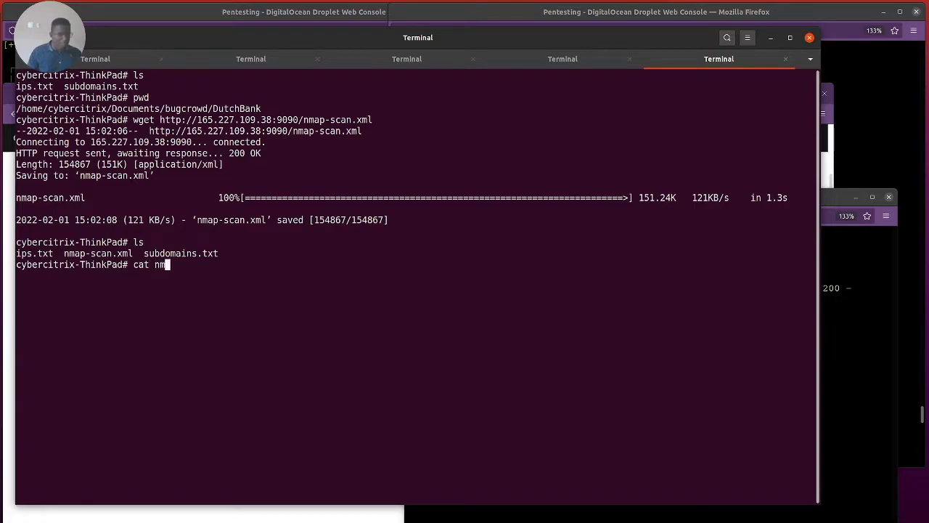
{"action": "key", "text": "Tab"}
{"action": "key", "text": "Return"}
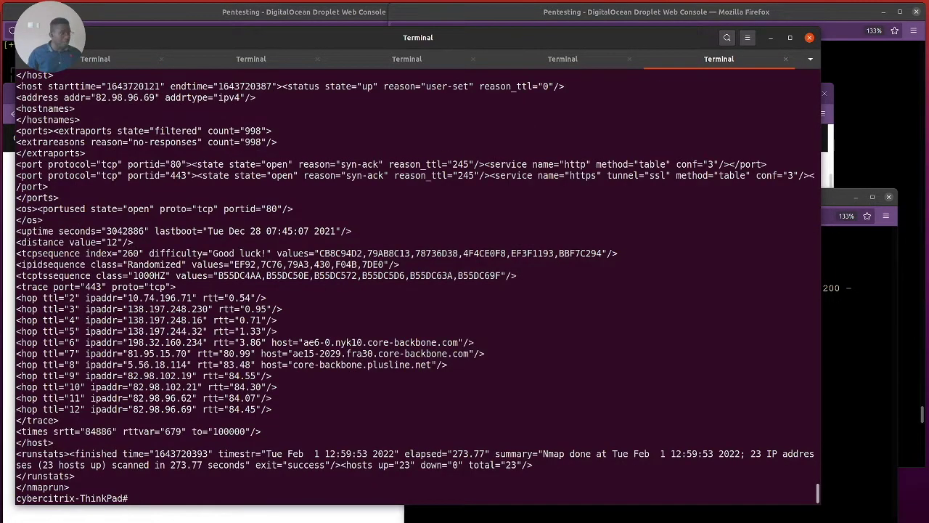
{"action": "type", "text": "clear"}
{"action": "key", "text": "Return"}
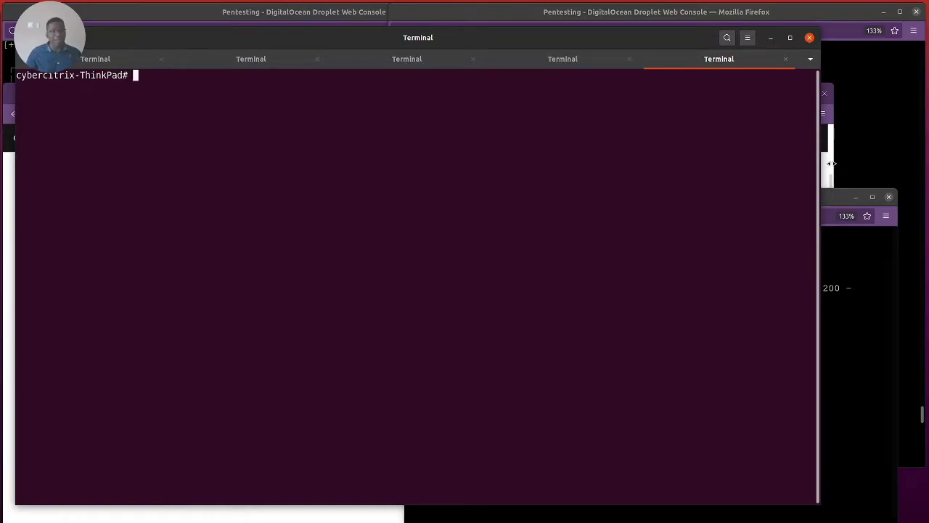
Switch to Hive in the browser and create a project titled DutchBank with the default start and end dates.
{"action": "left_click", "coordinate": [23, 516]}
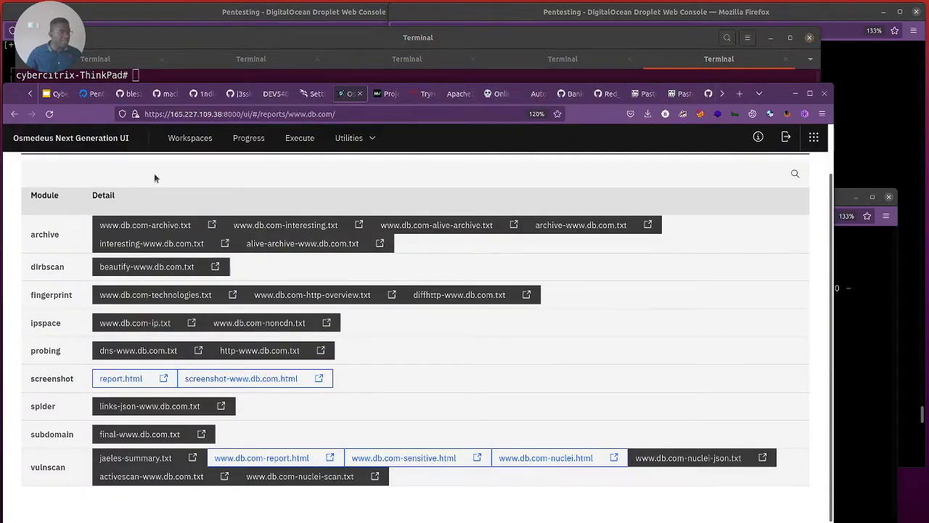
{"action": "left_click", "coordinate": [401, 94]}
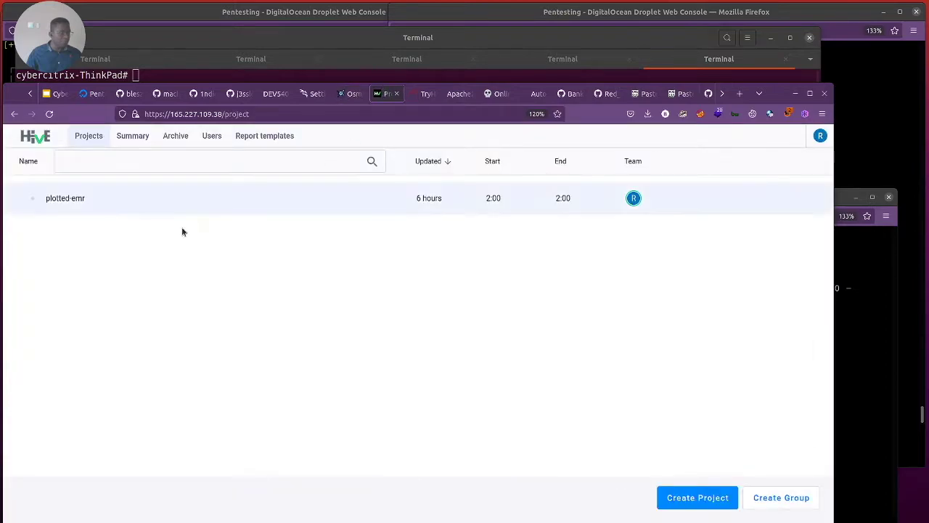
{"action": "left_click", "coordinate": [693, 498]}
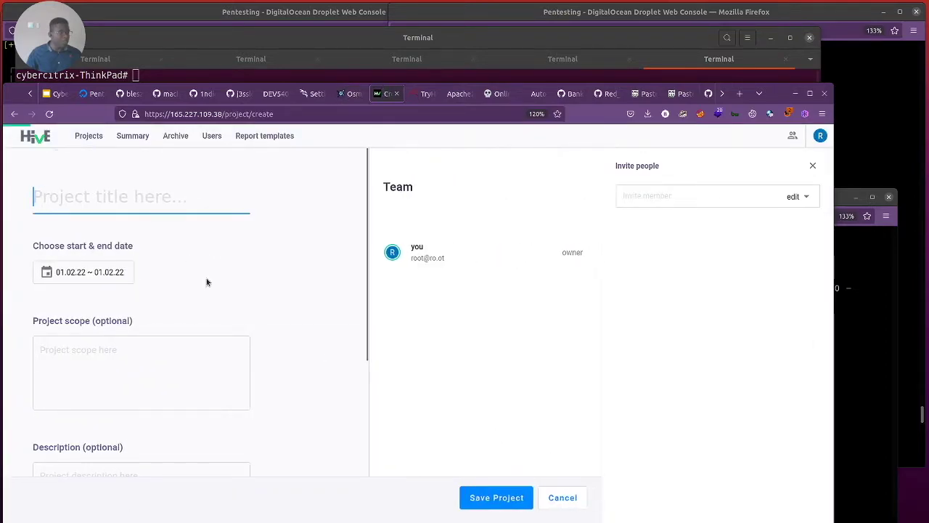
{"action": "type", "text": "Du"}
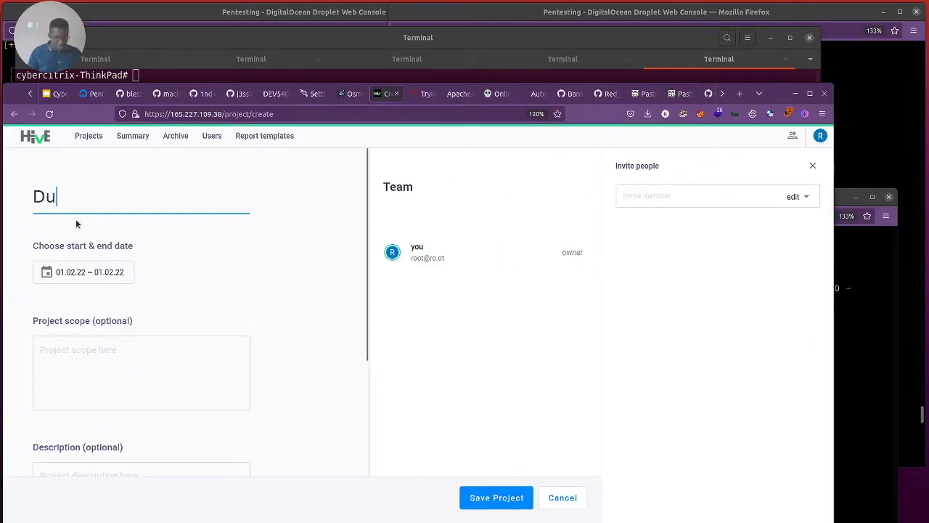
{"action": "type", "text": "tchBank"}
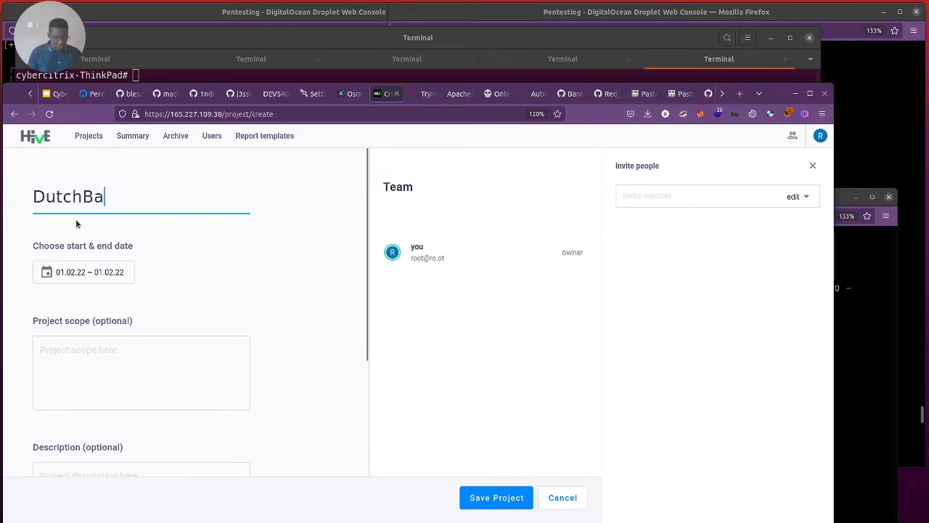
{"action": "left_click", "coordinate": [101, 277]}
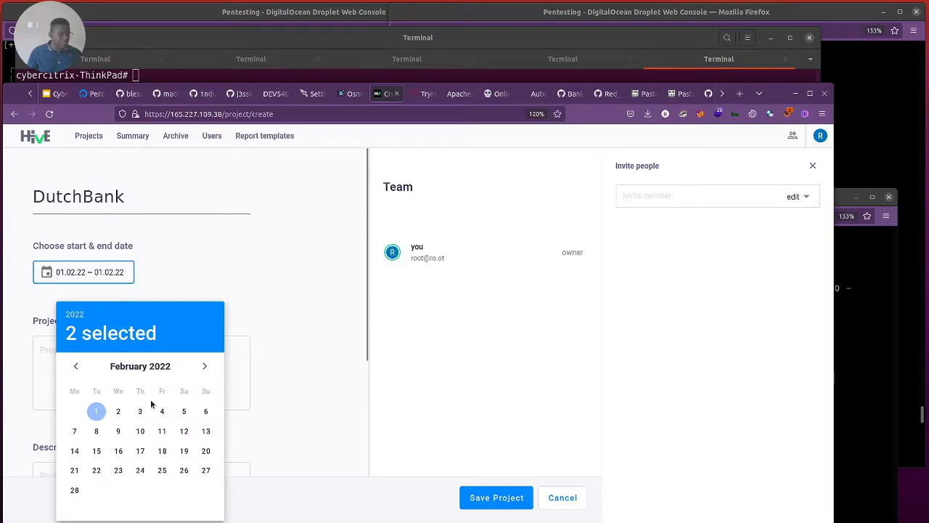
{"action": "left_click", "coordinate": [233, 281]}
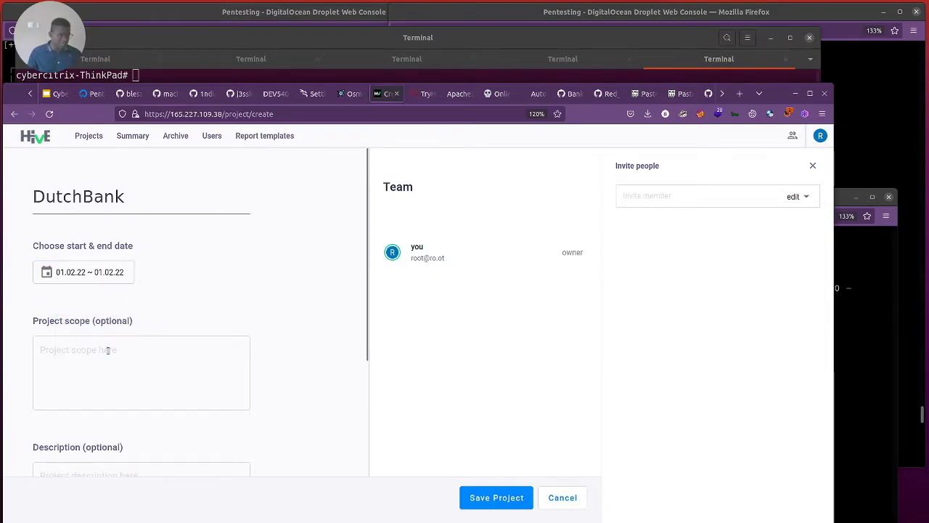
{"action": "scroll", "coordinate": [154, 399], "scroll_direction": "down", "scroll_amount": 2}
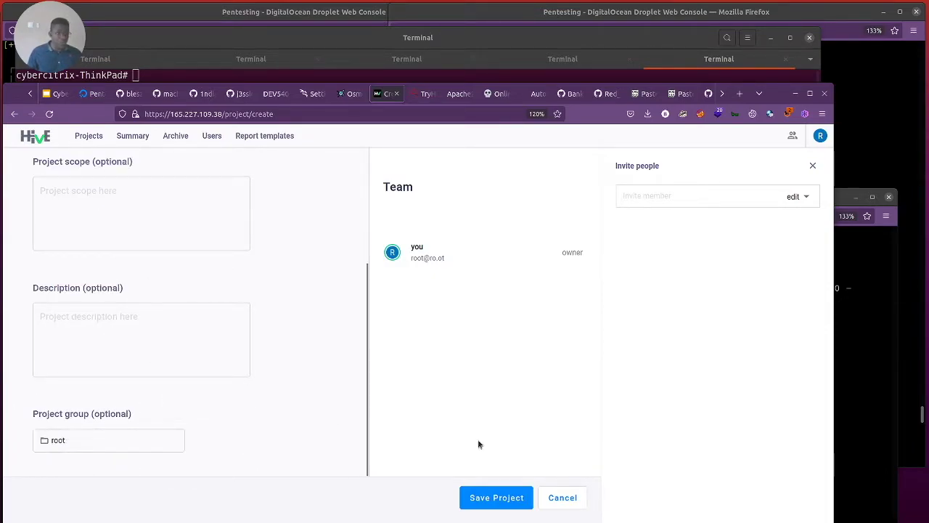
{"action": "left_click", "coordinate": [501, 503]}
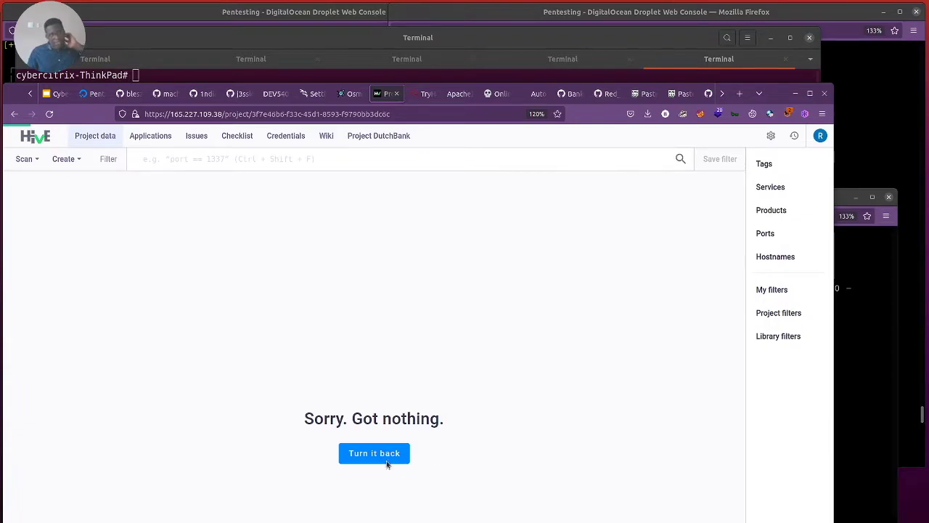
Import nmap-scan.xml from the bugcrowd/DutchBank folder into the DutchBank project as Nmap/Masscan (.xml) data.
{"action": "left_click", "coordinate": [386, 461]}
{"action": "left_click", "coordinate": [371, 303]}
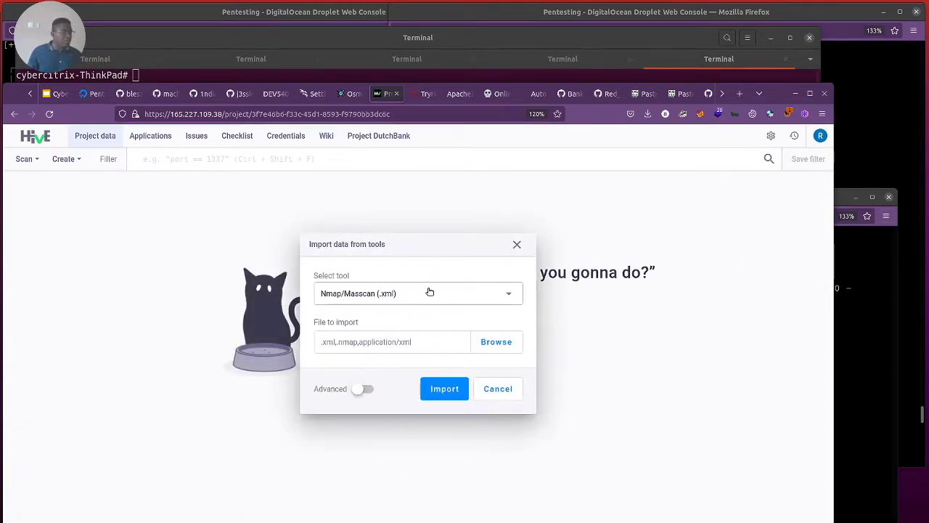
{"action": "left_click", "coordinate": [503, 344]}
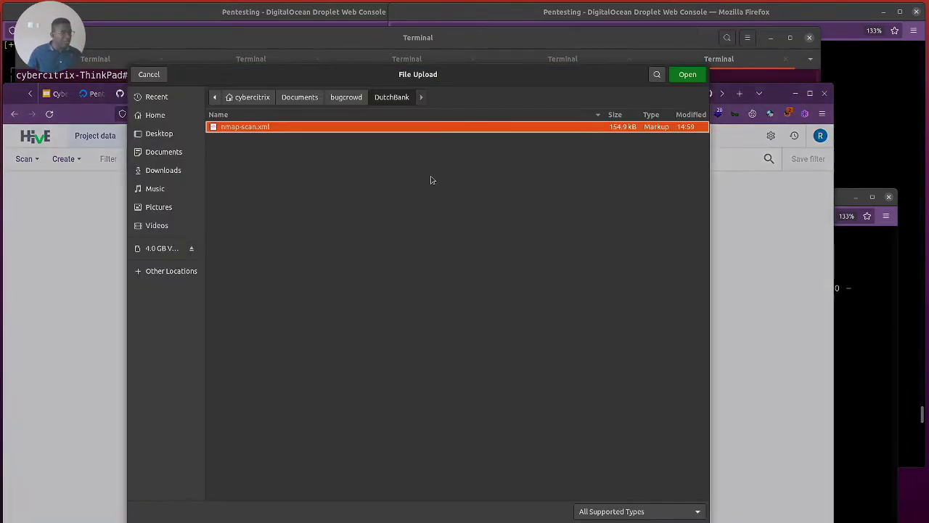
{"action": "left_click", "coordinate": [348, 97]}
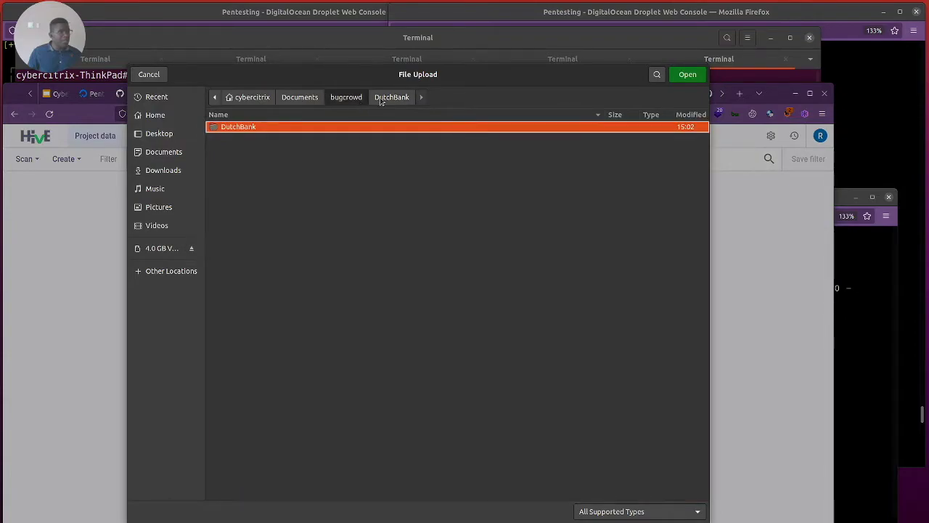
{"action": "left_click", "coordinate": [380, 101]}
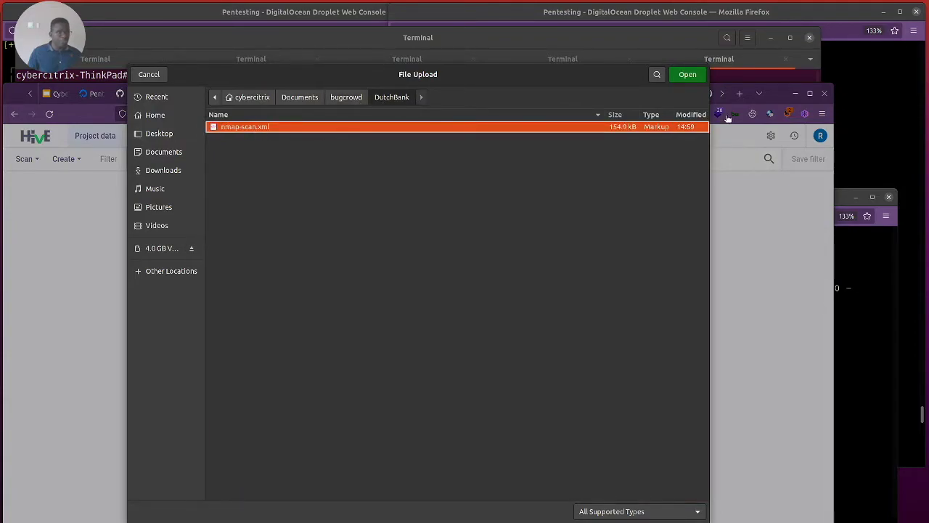
{"action": "left_click", "coordinate": [687, 74]}
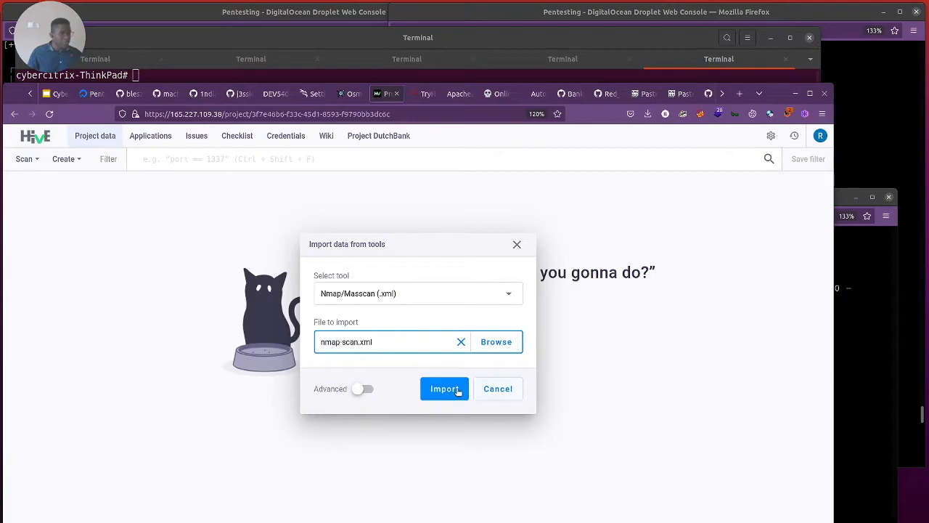
{"action": "left_click", "coordinate": [444, 388]}
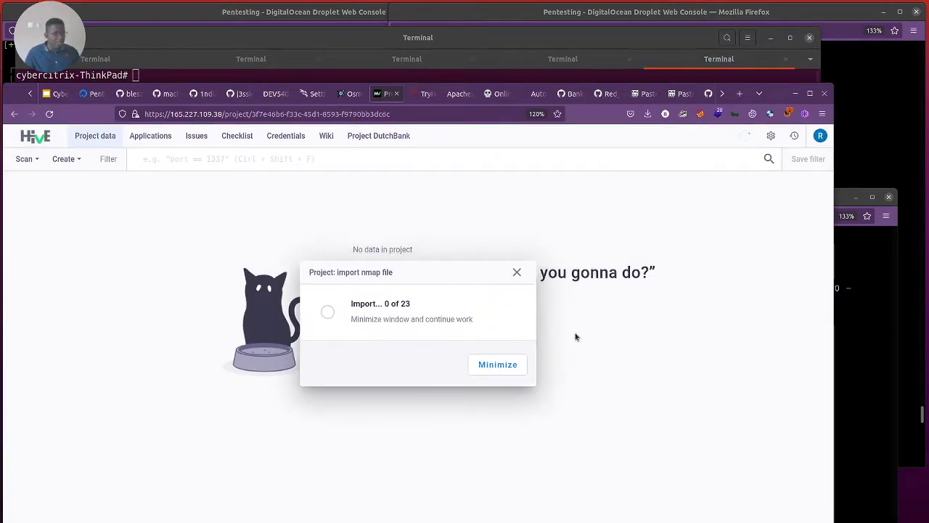
Switch to the DigitalOcean droplet web console listing the db.com subdomains.
{"action": "left_click", "coordinate": [917, 420]}
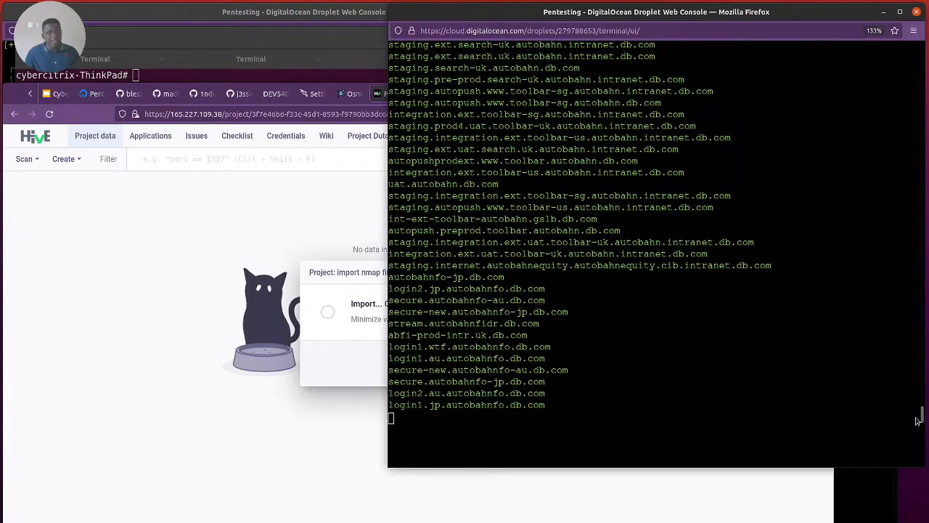
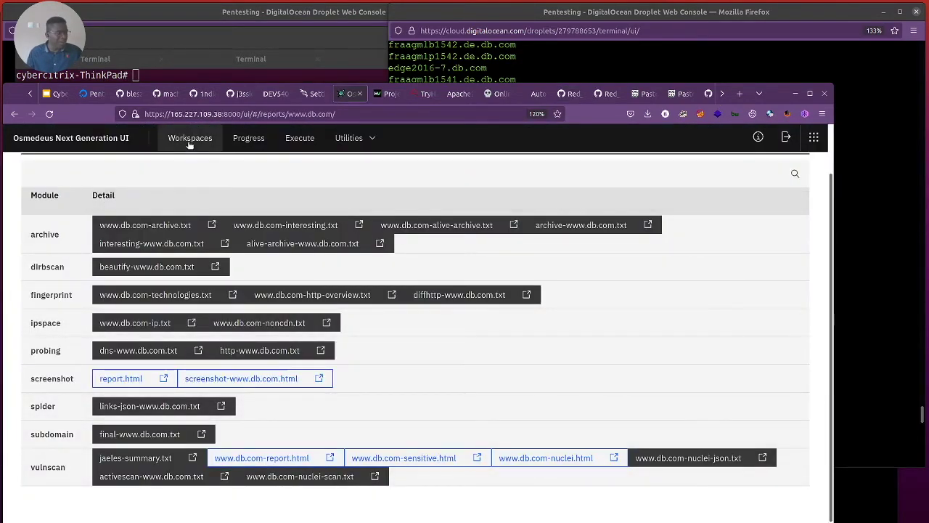
{"action": "left_click", "coordinate": [192, 144]}
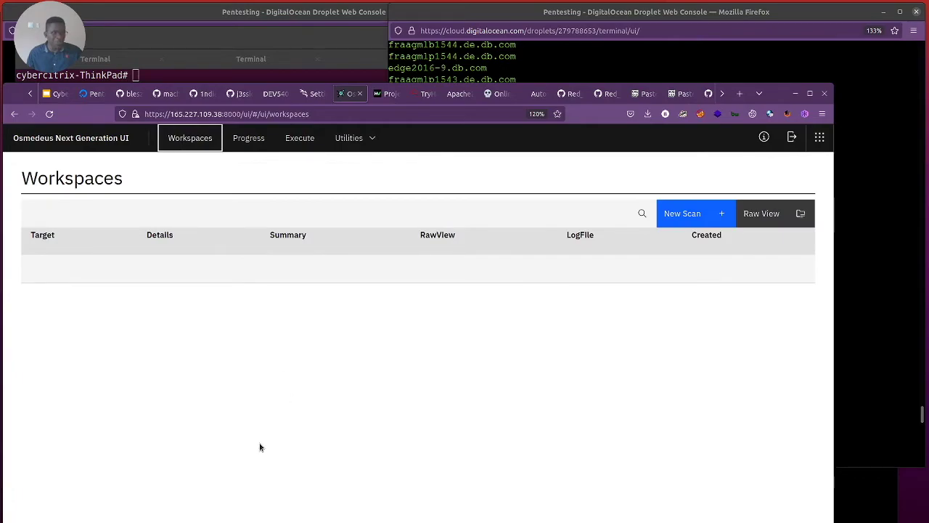